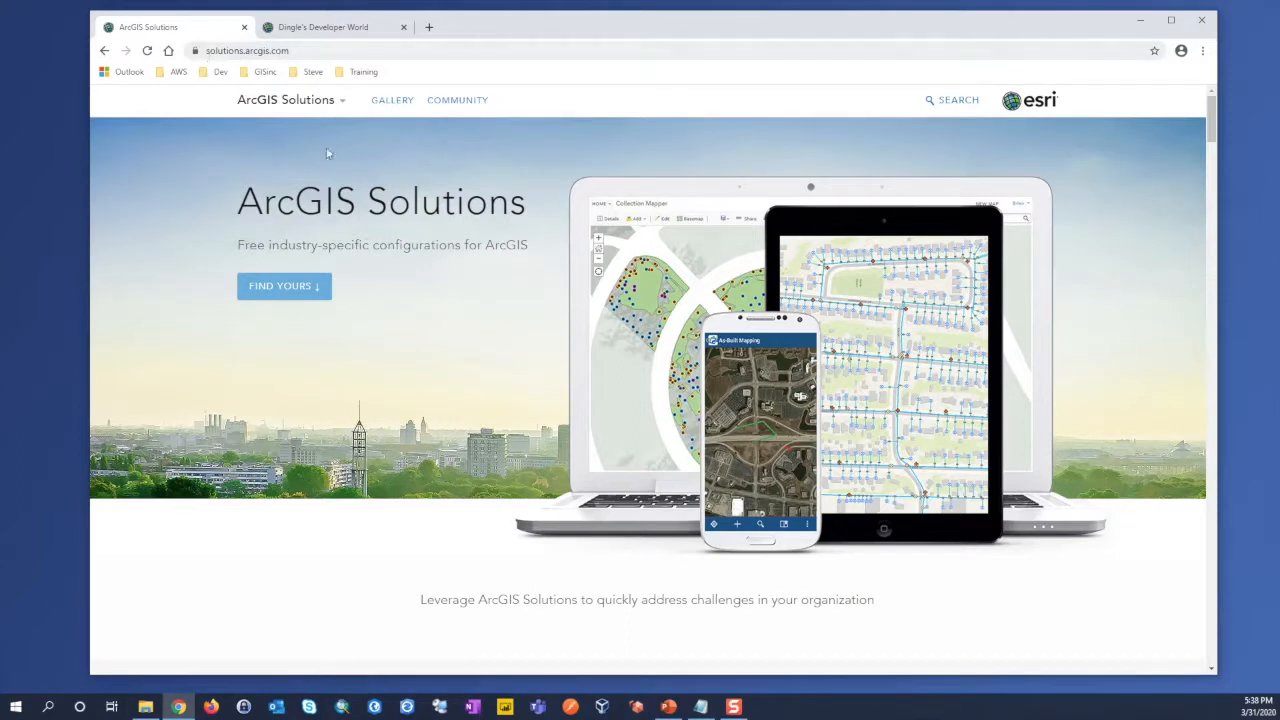
Step: Search the ArcGIS Solutions site for "Business Continuity" and open the Coronavirus Business Continuity solution page
click(929, 102)
text(Business Continuity)
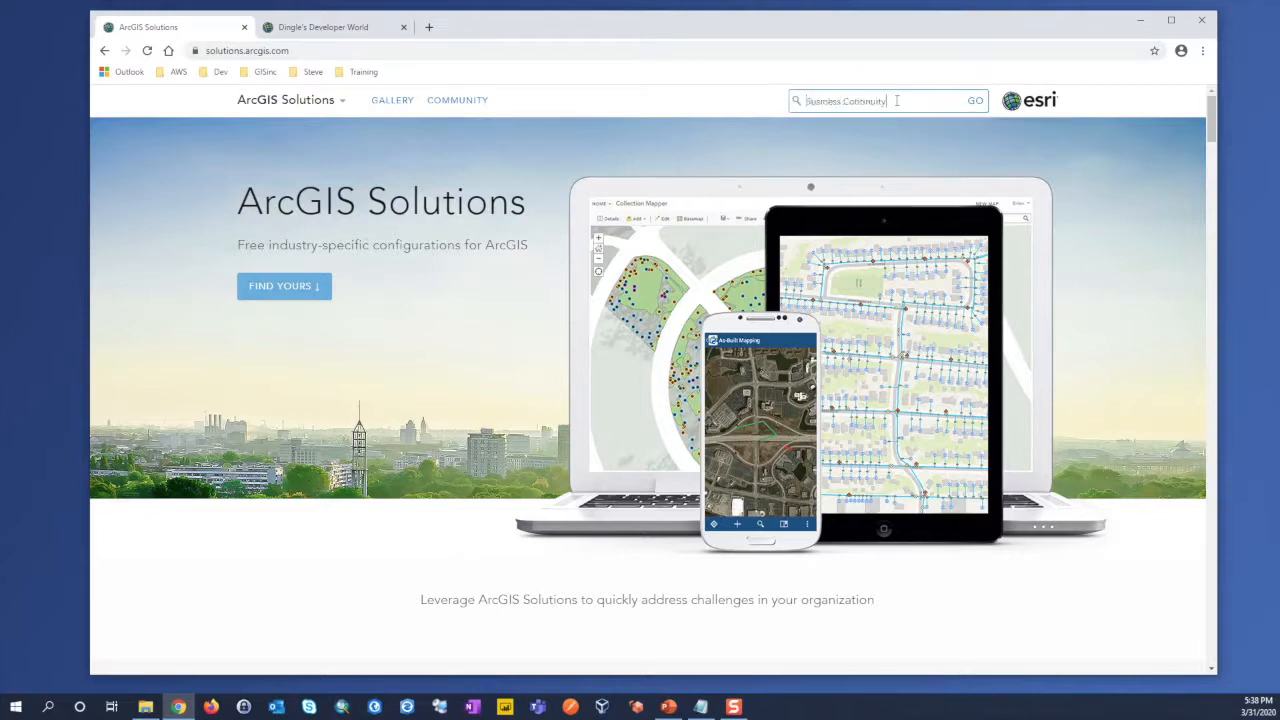
key(Return)
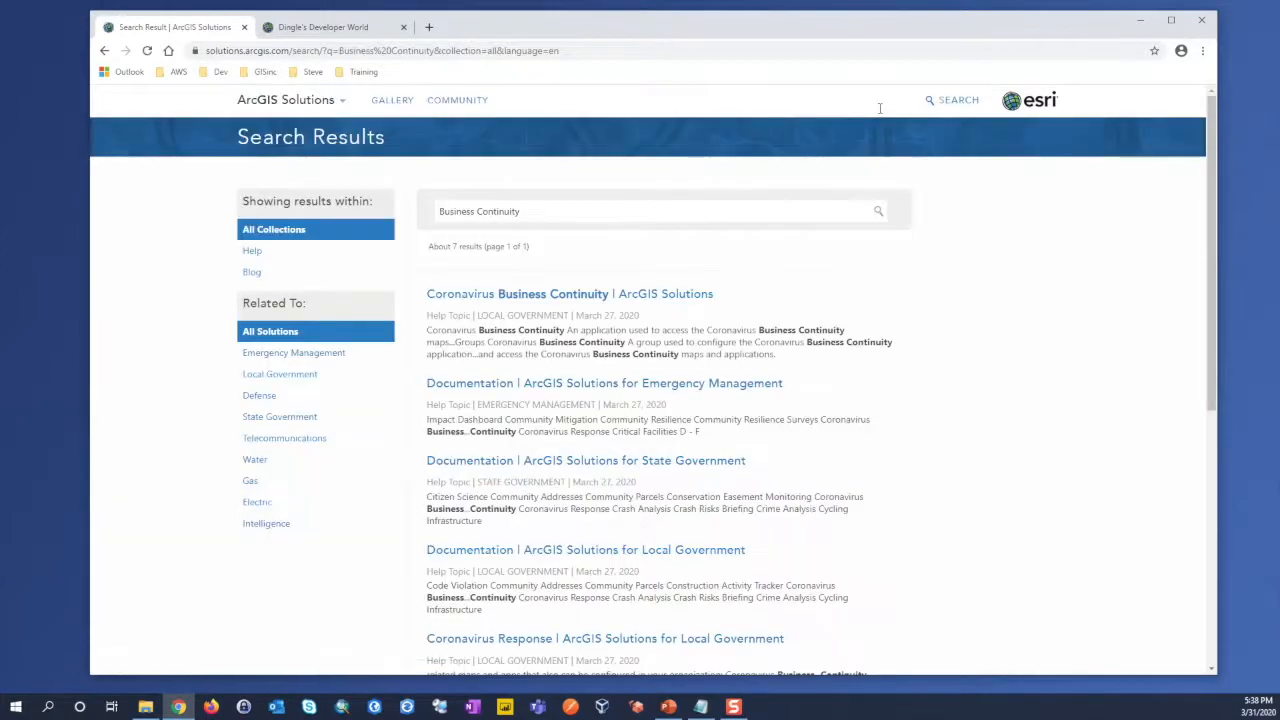
click(561, 302)
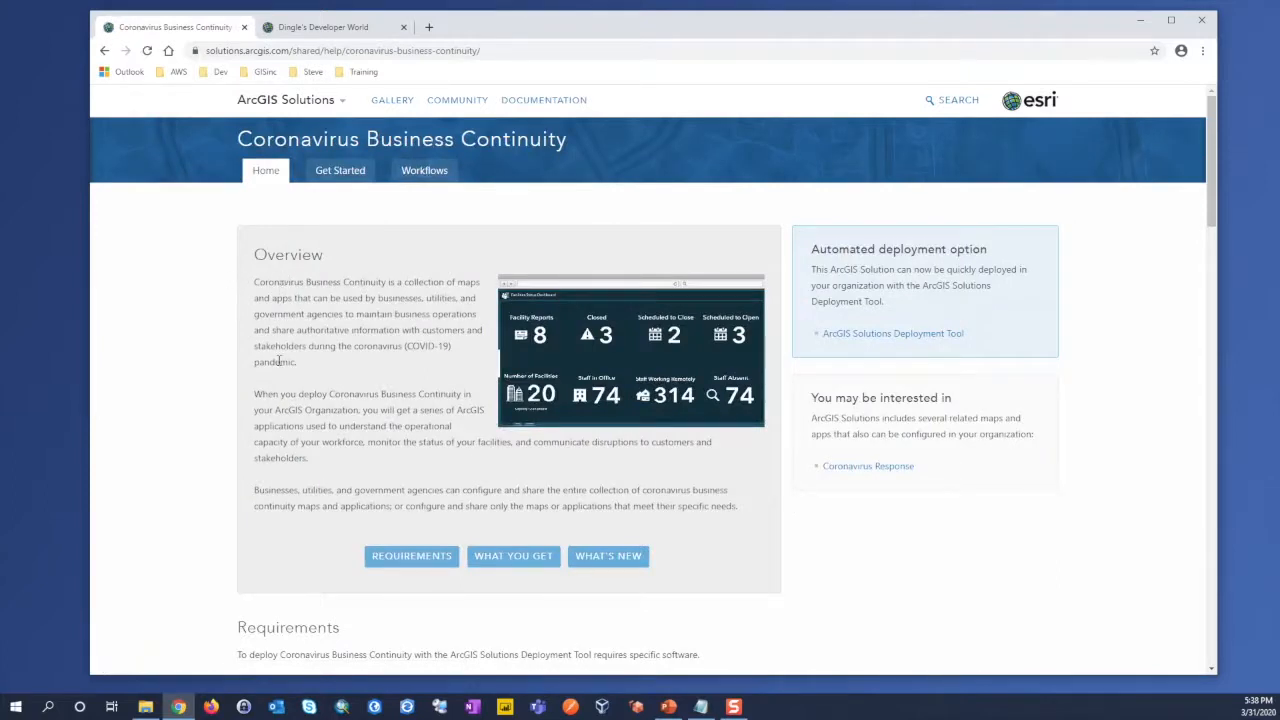
Step: Examine the solution's requirements and the applications, maps and feature layers it includes
scroll(211, 378, down, 4)
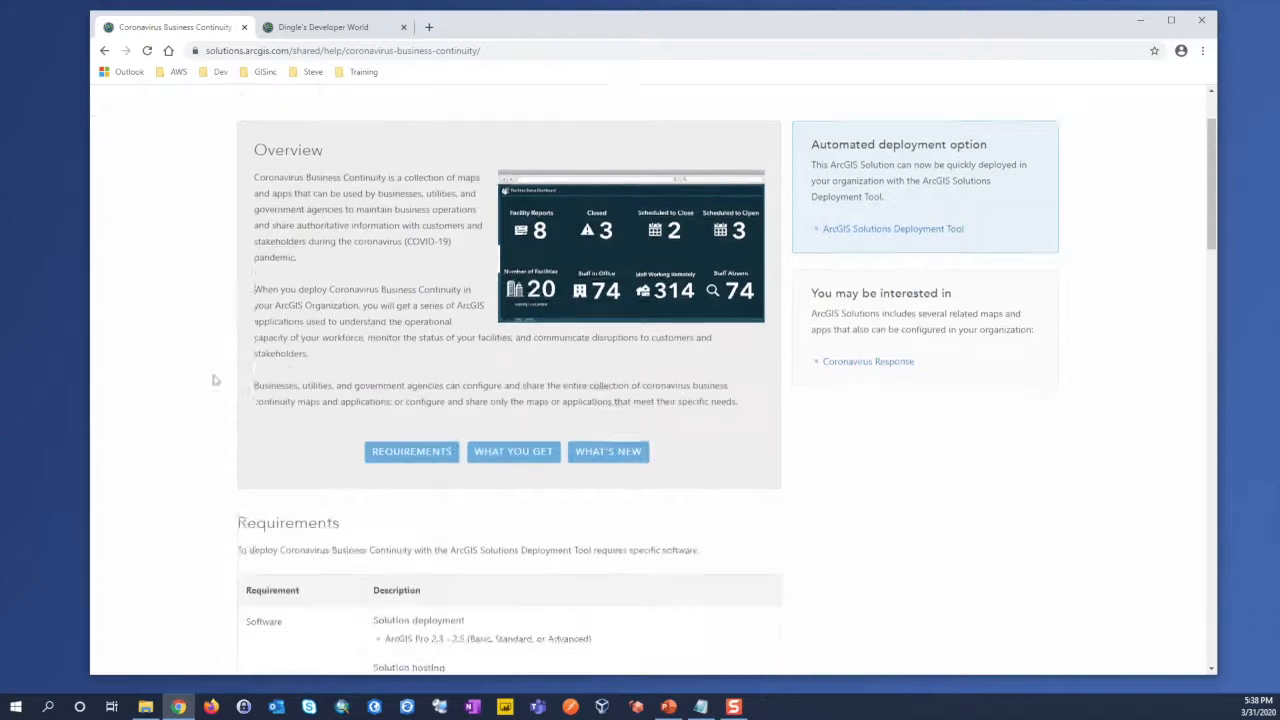
scroll(209, 382, down, 4)
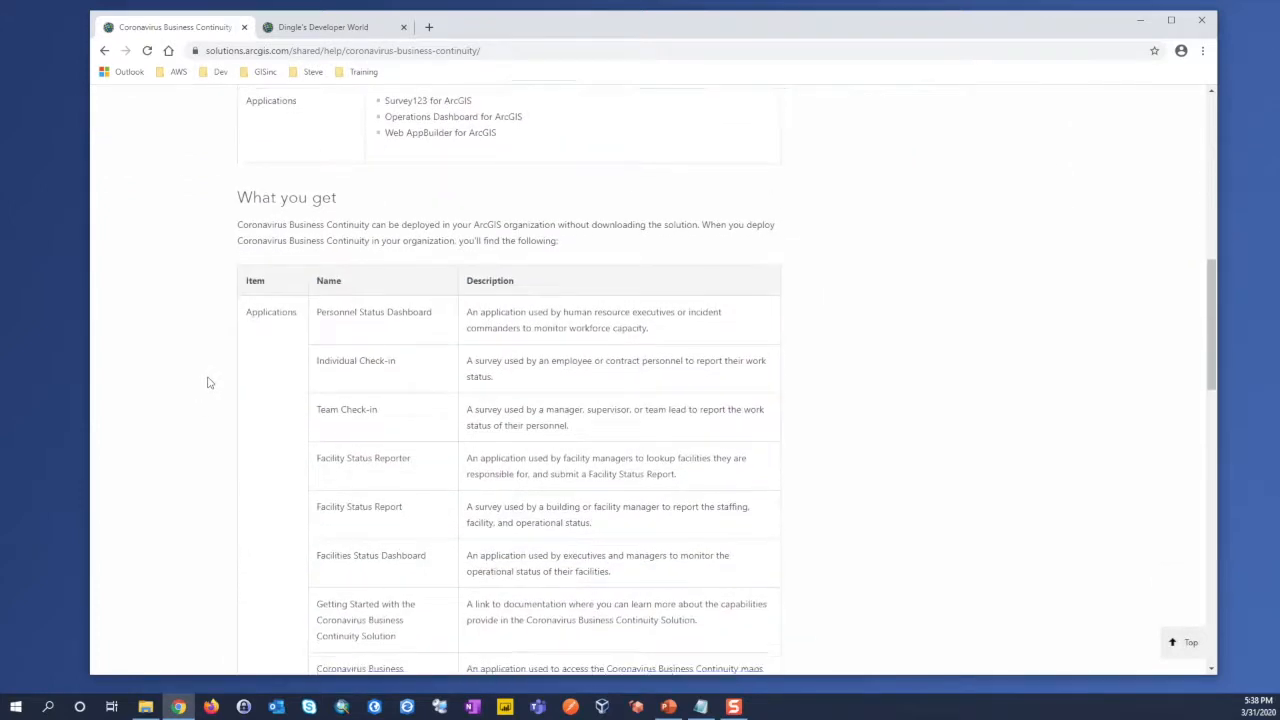
scroll(209, 382, down, 2)
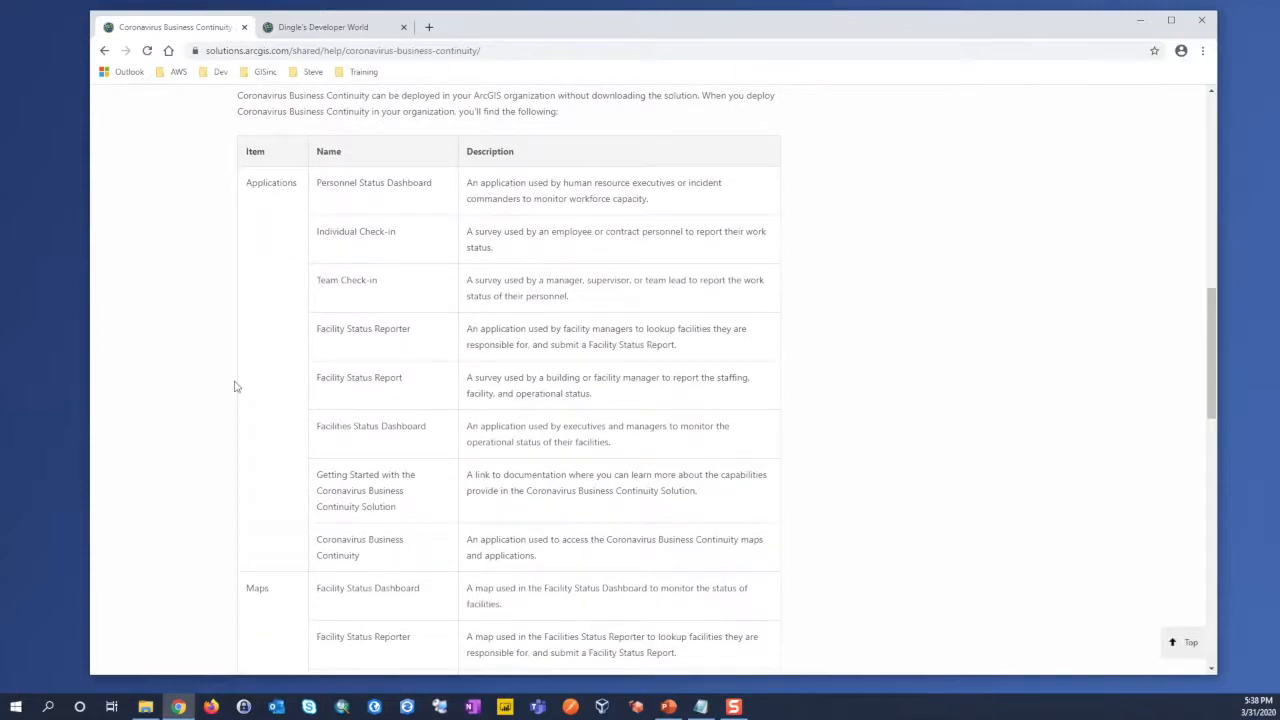
scroll(236, 387, down, 3)
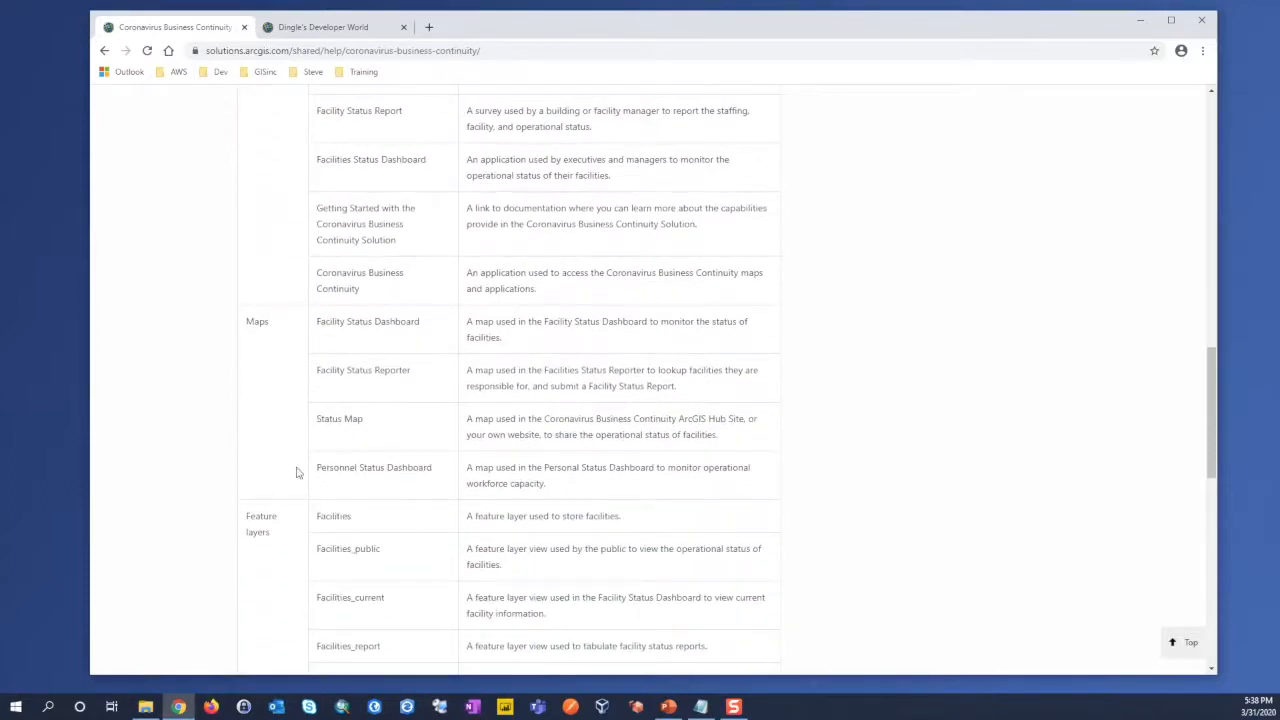
scroll(210, 408, down, 1)
scroll(210, 408, down, 2)
scroll(210, 408, up, 12)
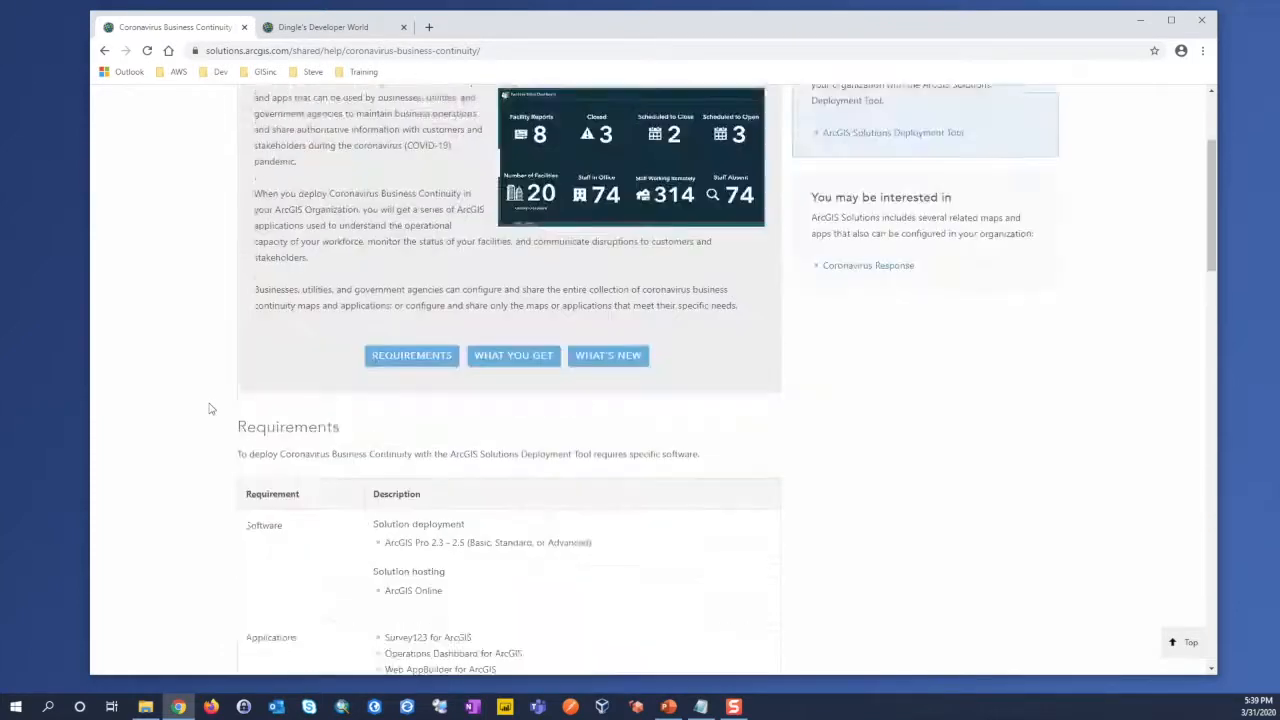
scroll(210, 408, up, 2)
Step: Open the solution's add-in installation instructions and download ArcGISSolutionDeploymentTool.zip
click(340, 172)
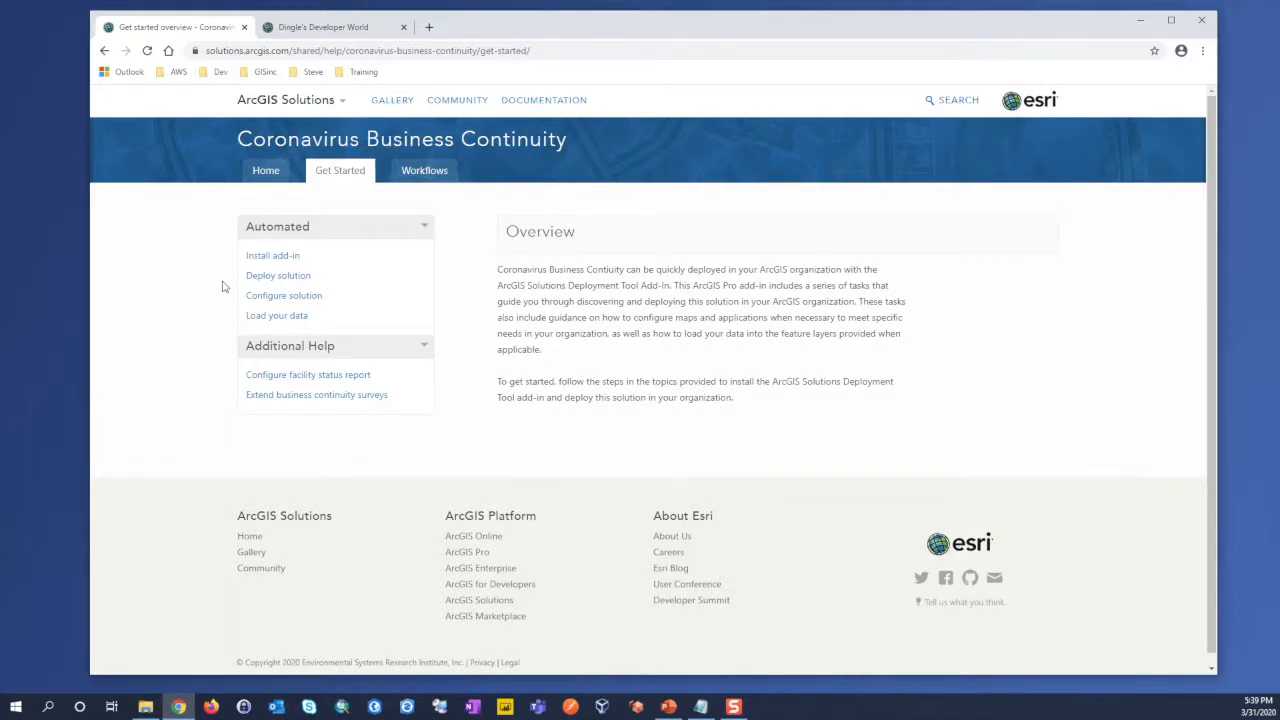
click(262, 258)
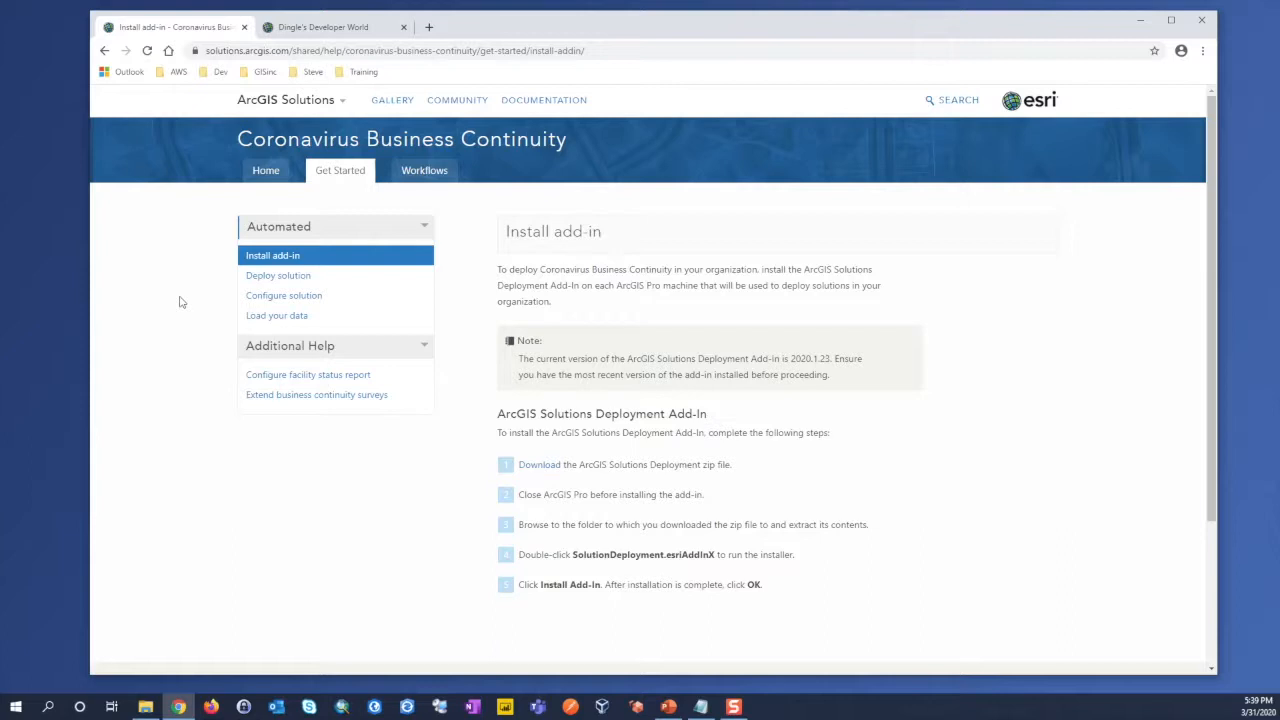
click(541, 467)
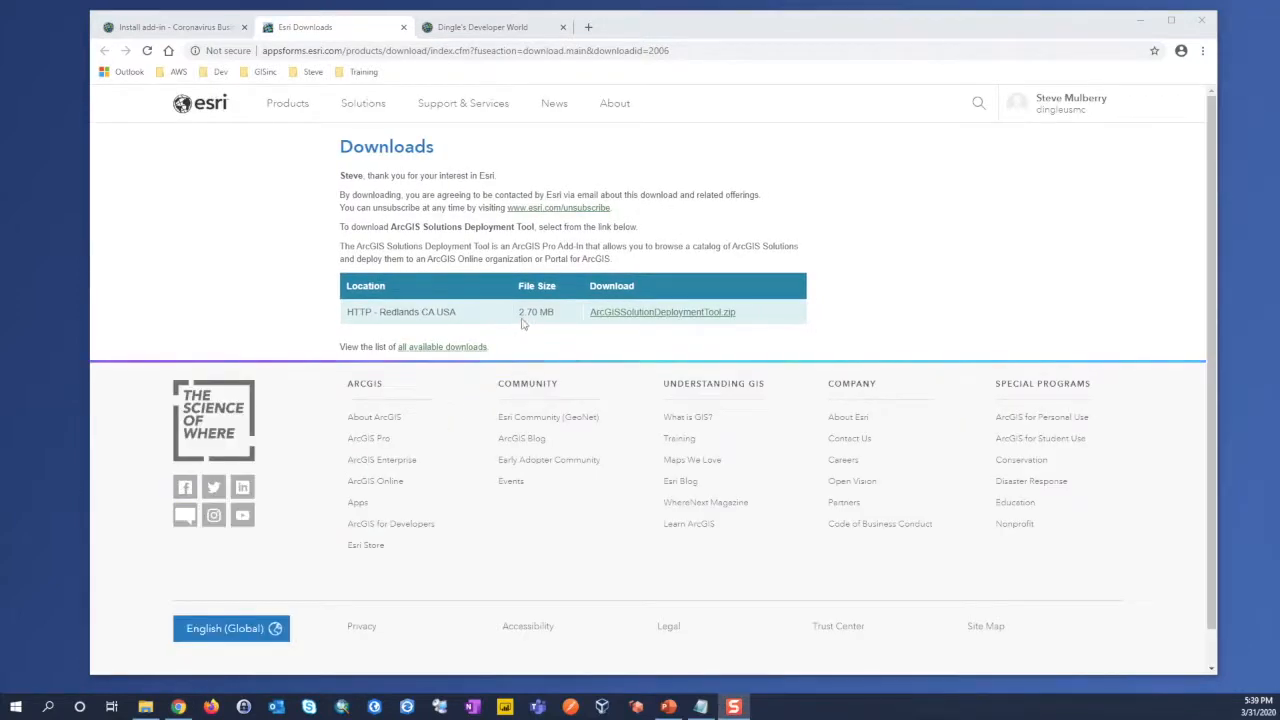
click(661, 314)
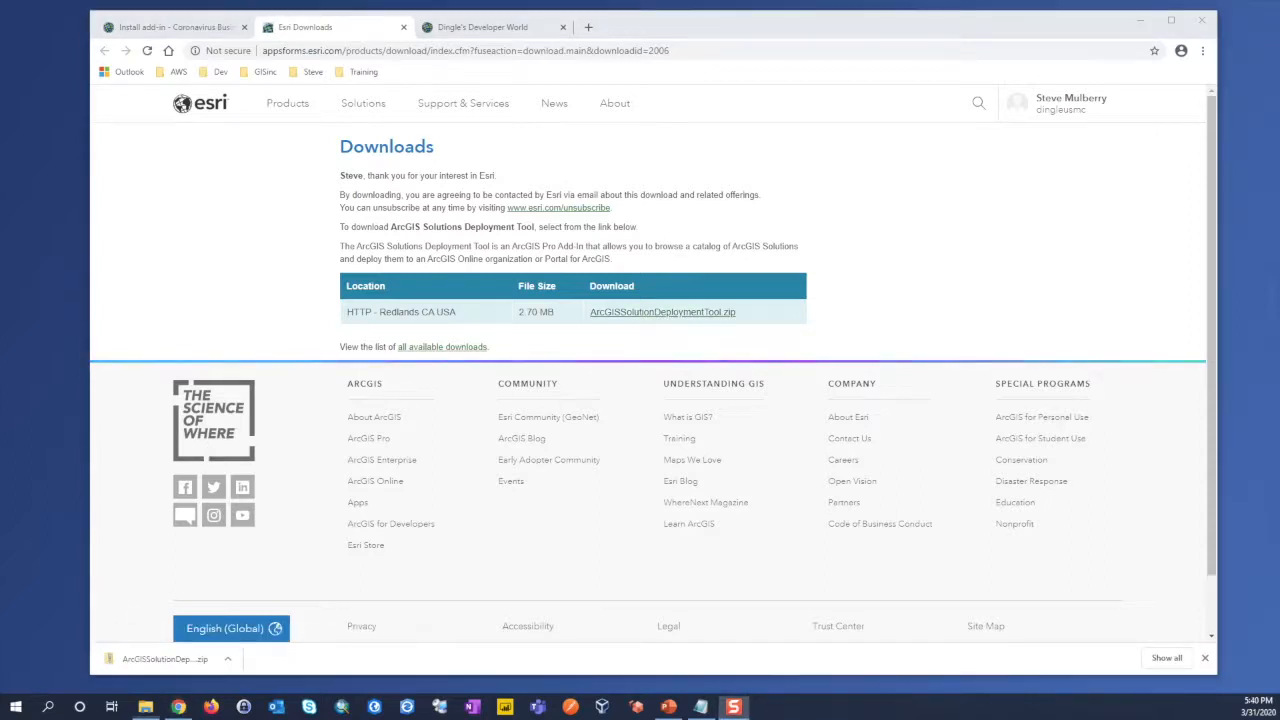
Step: Extract ArcGISSolutionDeploymentTool.zip in the Downloads folder into a folder named ArcGISSolutionDeploymentTool
drag(232, 92, 755, 90)
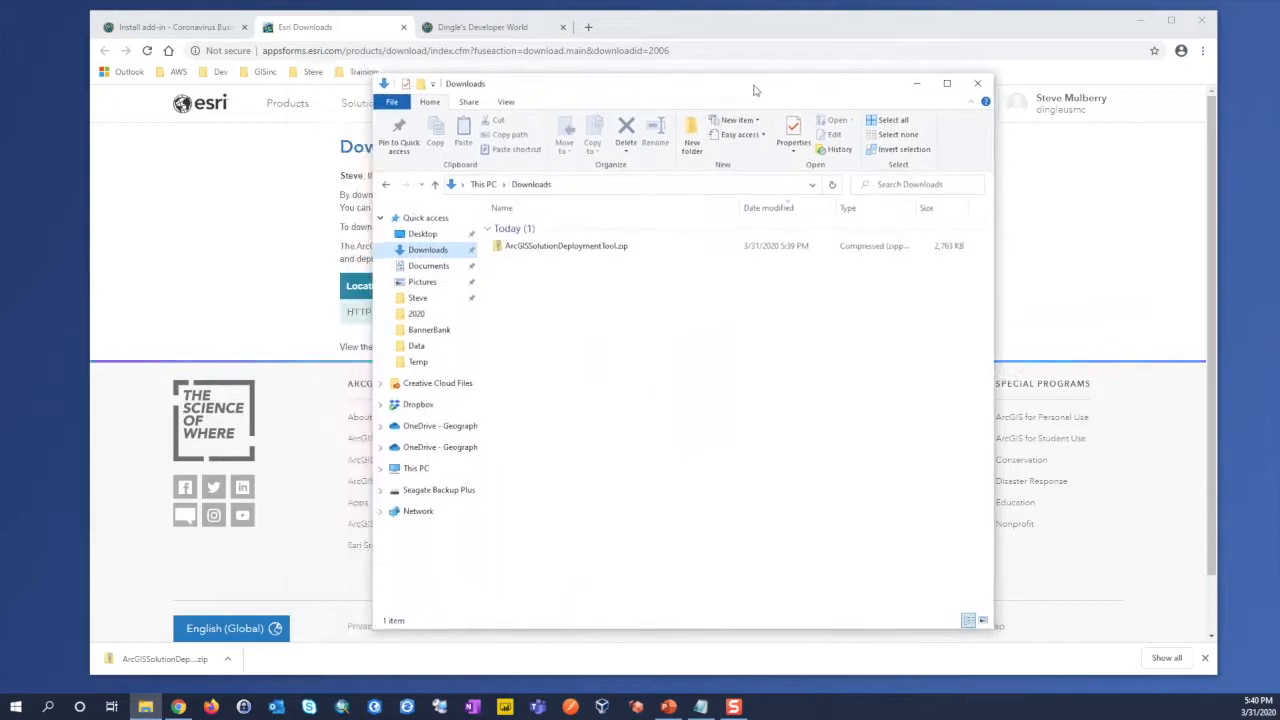
click(566, 249)
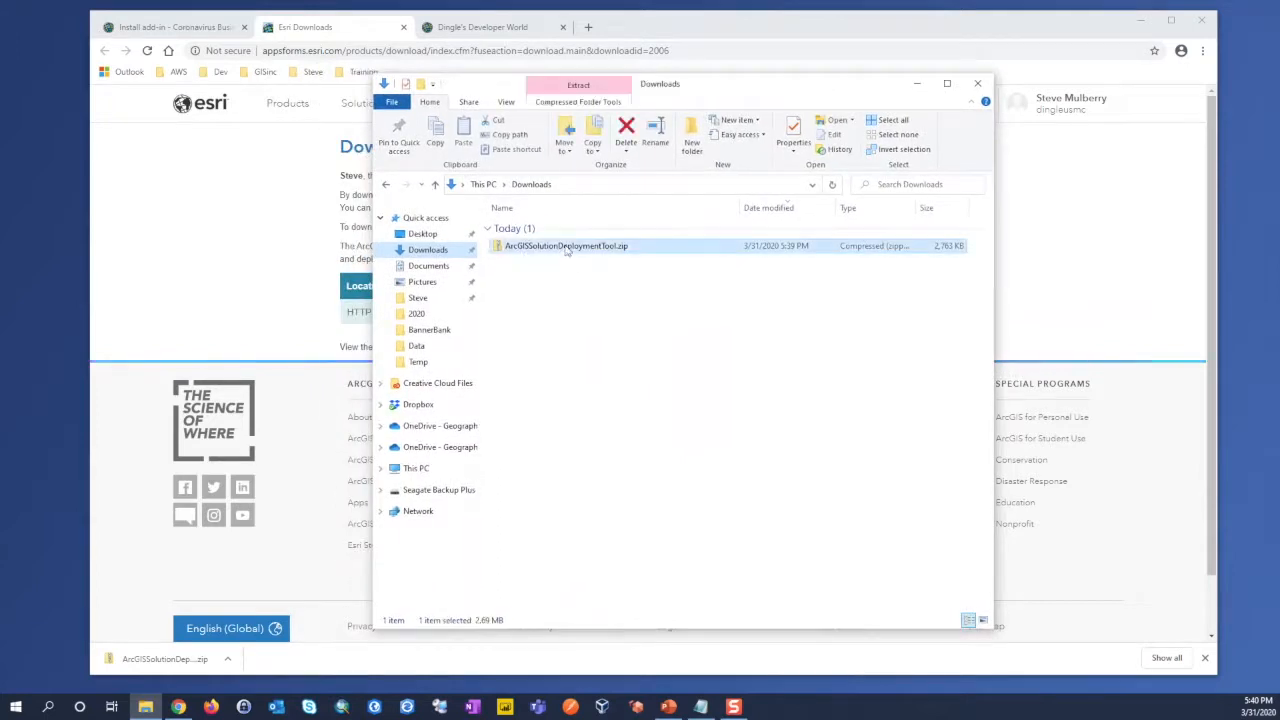
right_click(566, 250)
mouse_move(526, 315)
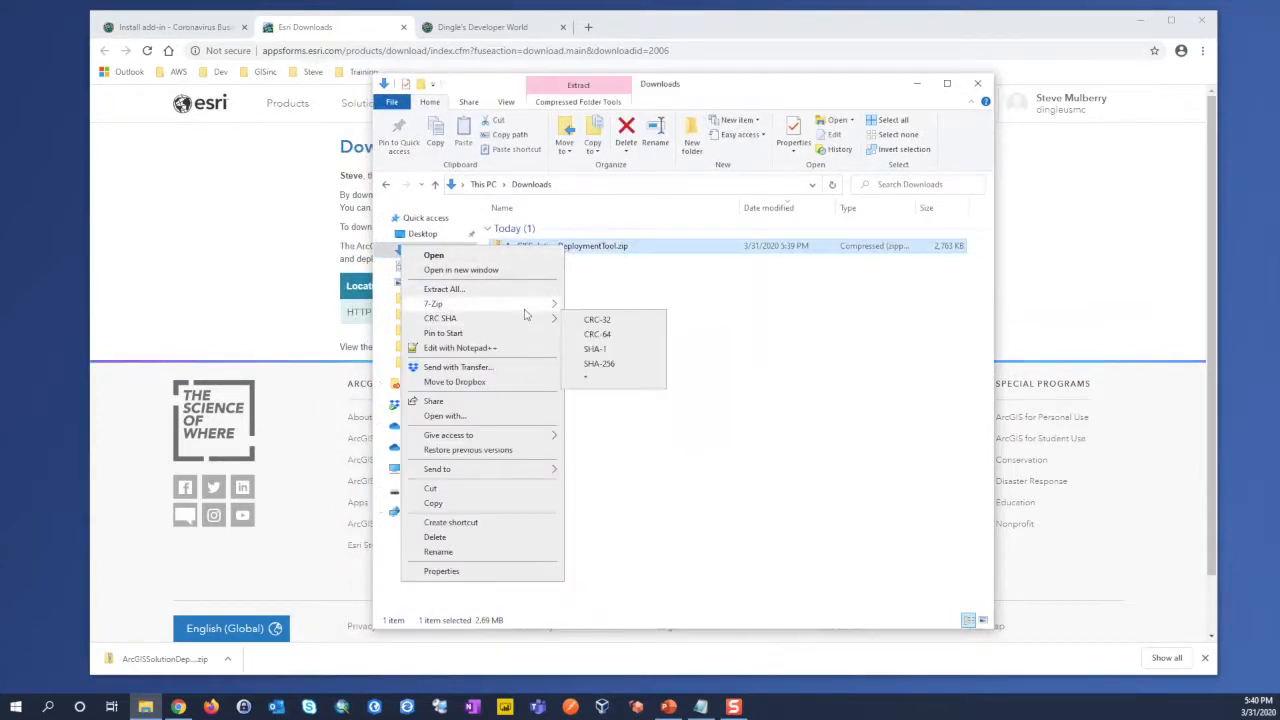
click(614, 358)
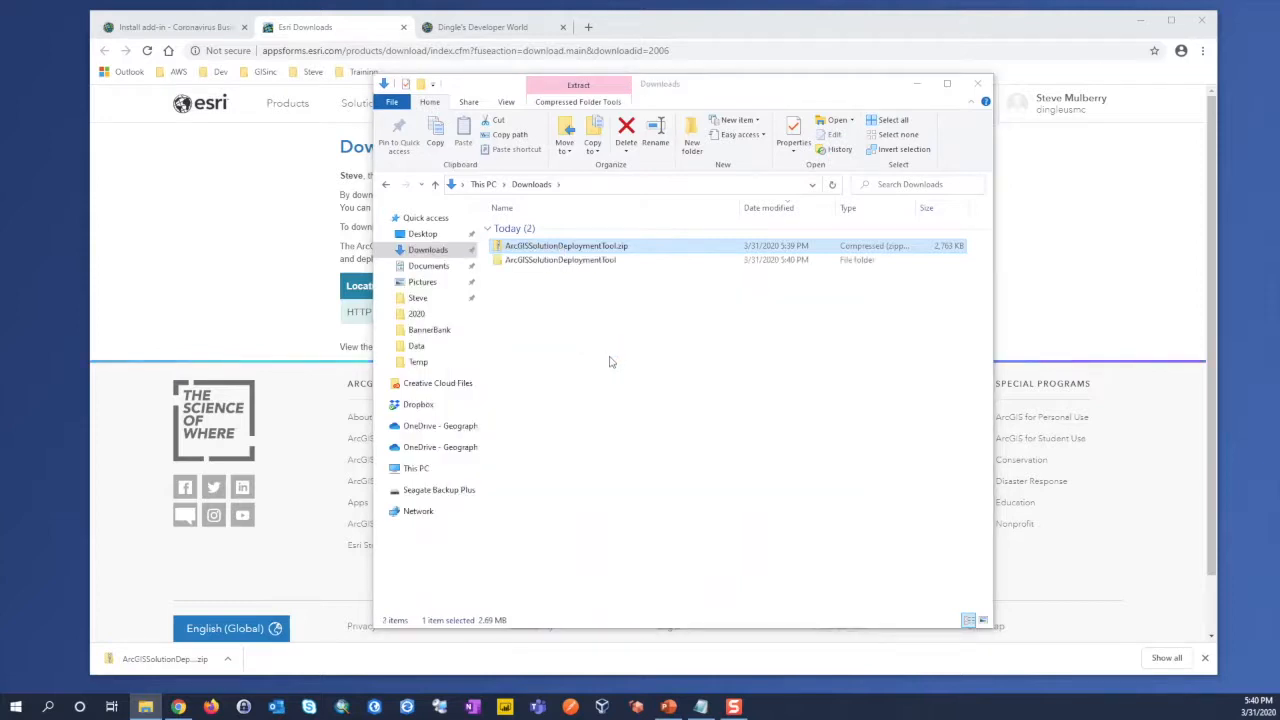
Step: Run the SolutionDeployment.esriAddInX installer from the extracted ArcGISSolutionDeploymentTool folder
double_click(556, 260)
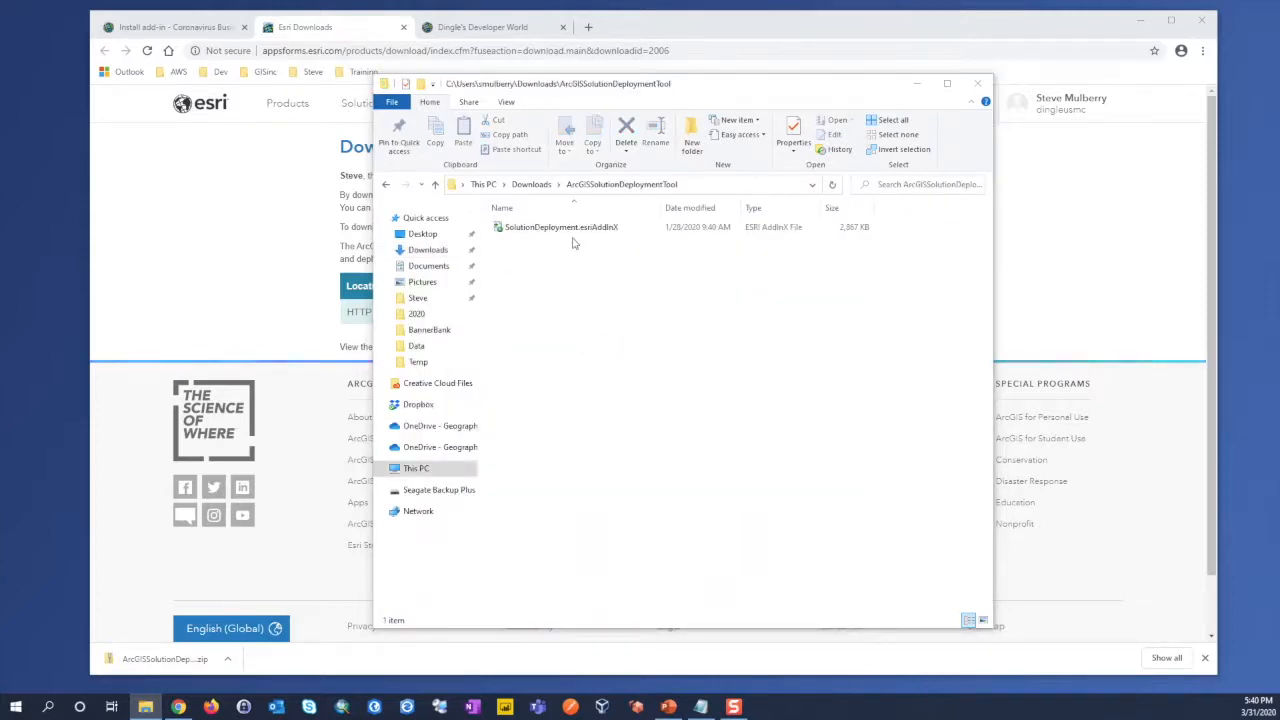
click(569, 230)
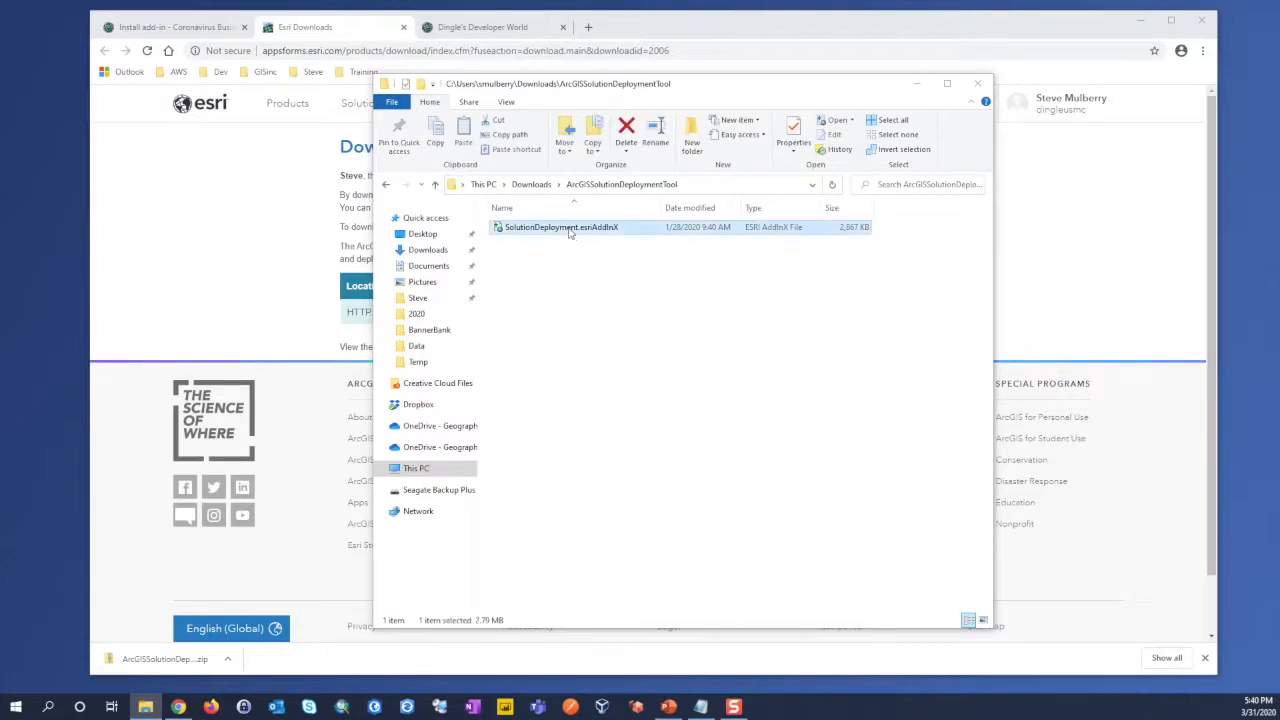
double_click(569, 230)
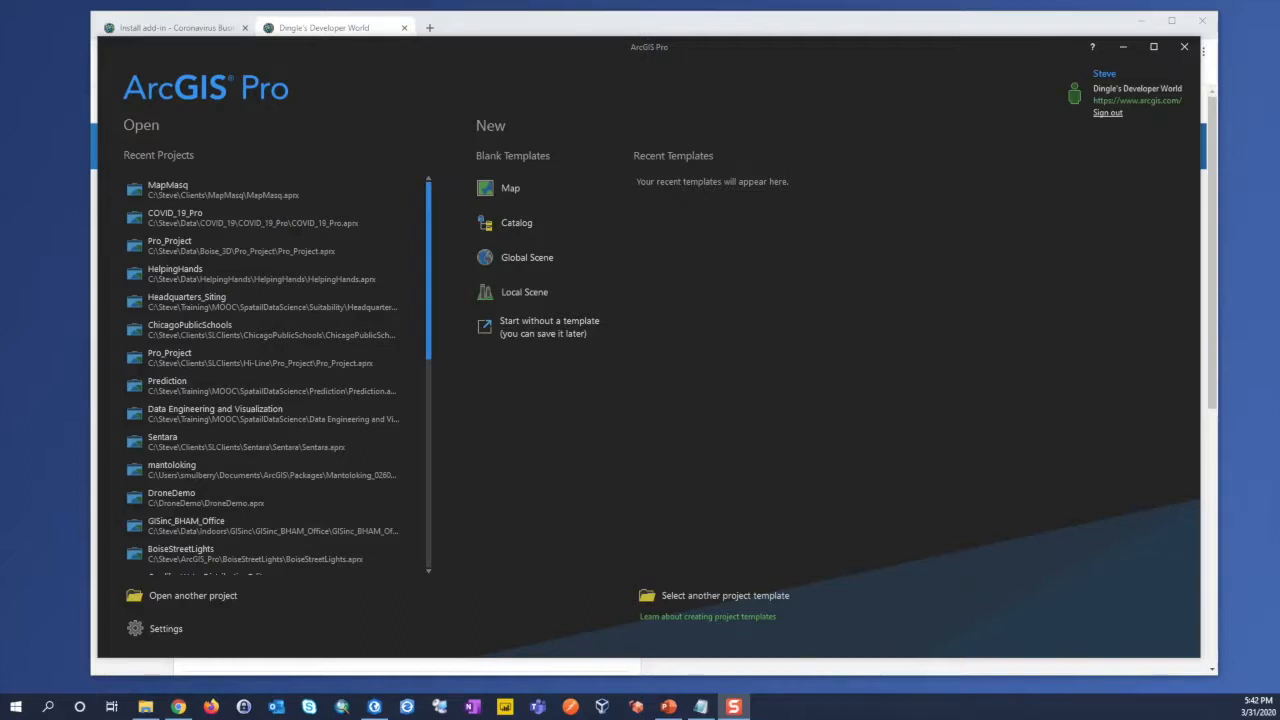
Step: In ArcGIS Pro, start a project without a template and open the ArcGIS Solutions Deployment Tool tasks
drag(761, 53, 767, 51)
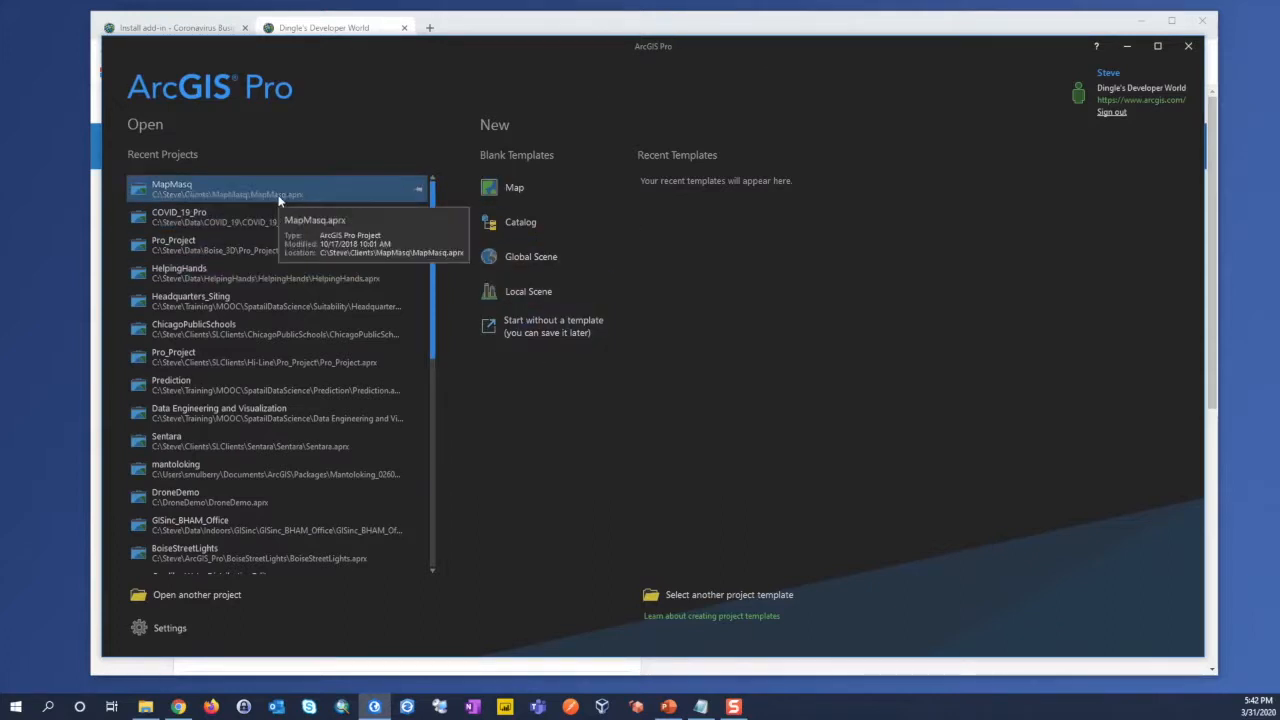
click(538, 332)
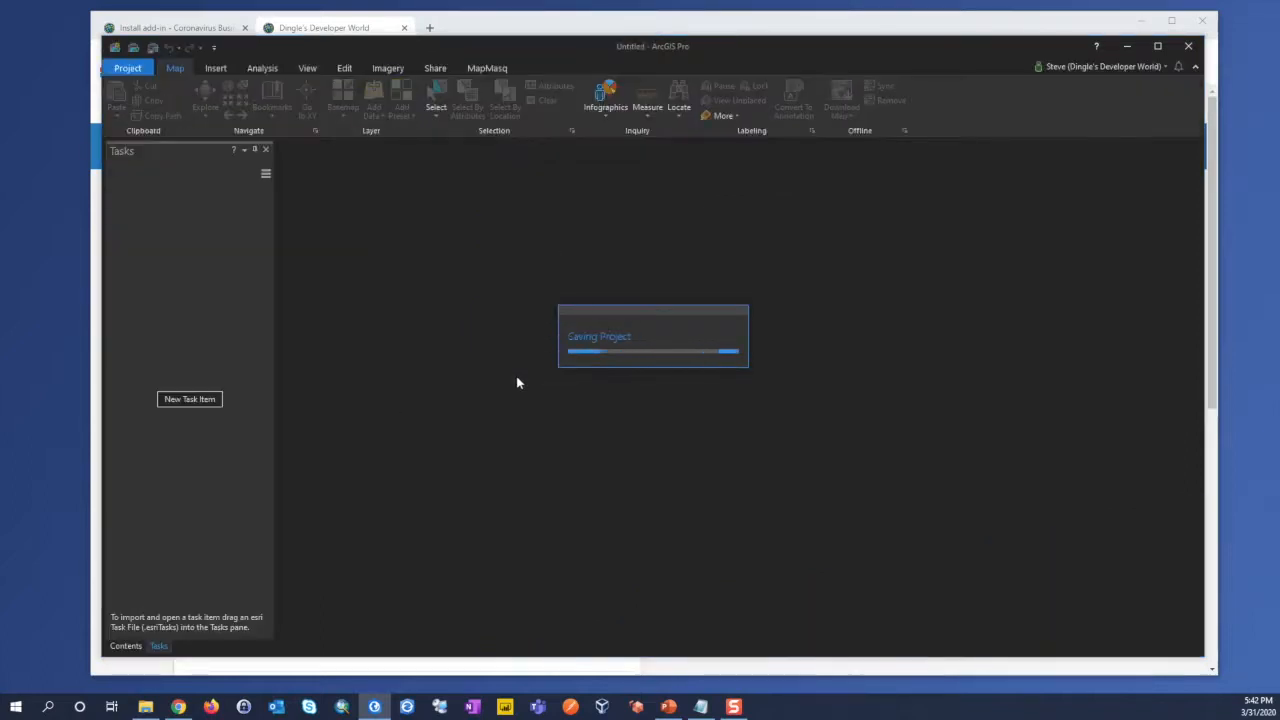
click(430, 68)
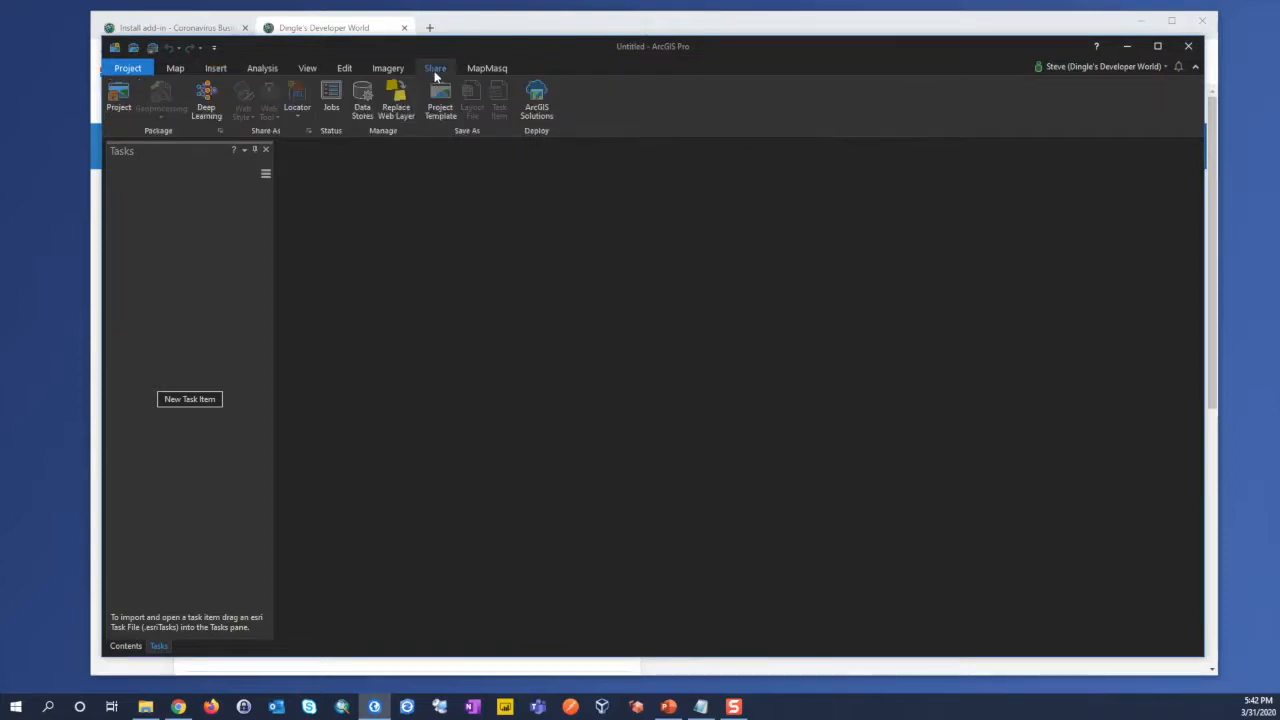
click(543, 113)
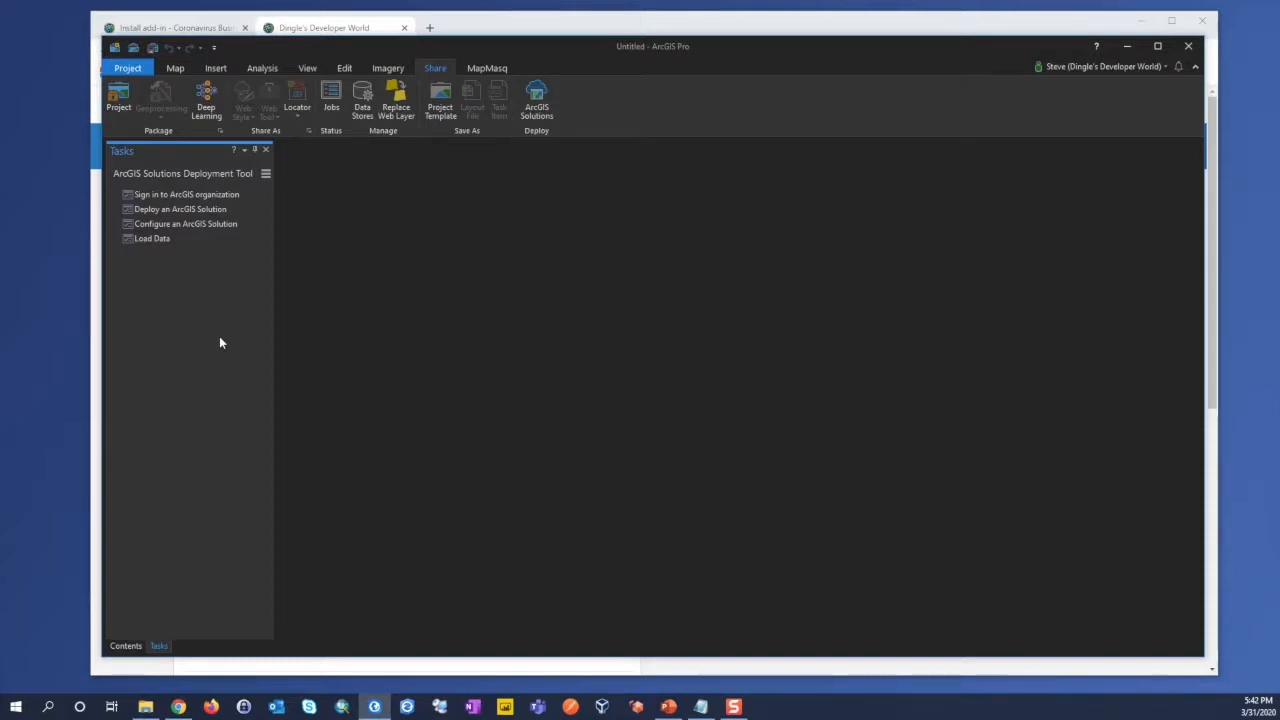
Step: Try the Sign in to ArcGIS organization task and check which account and portal are signed in
double_click(189, 197)
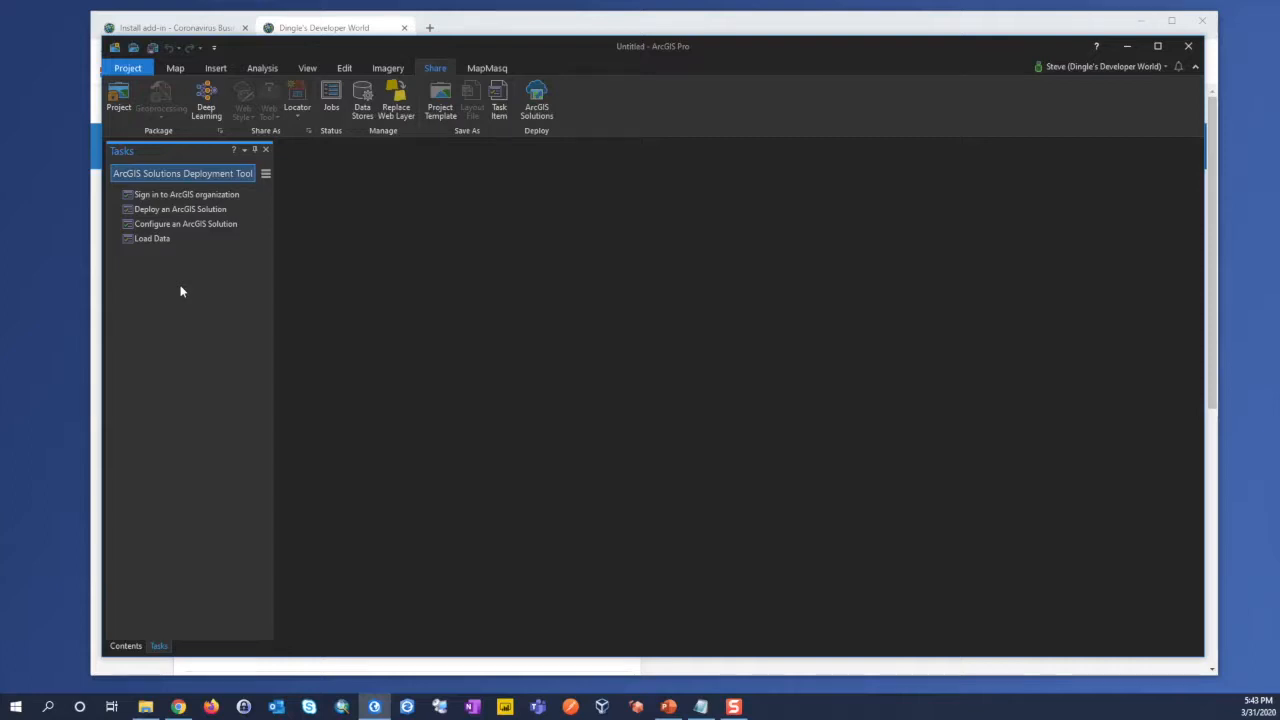
click(1167, 68)
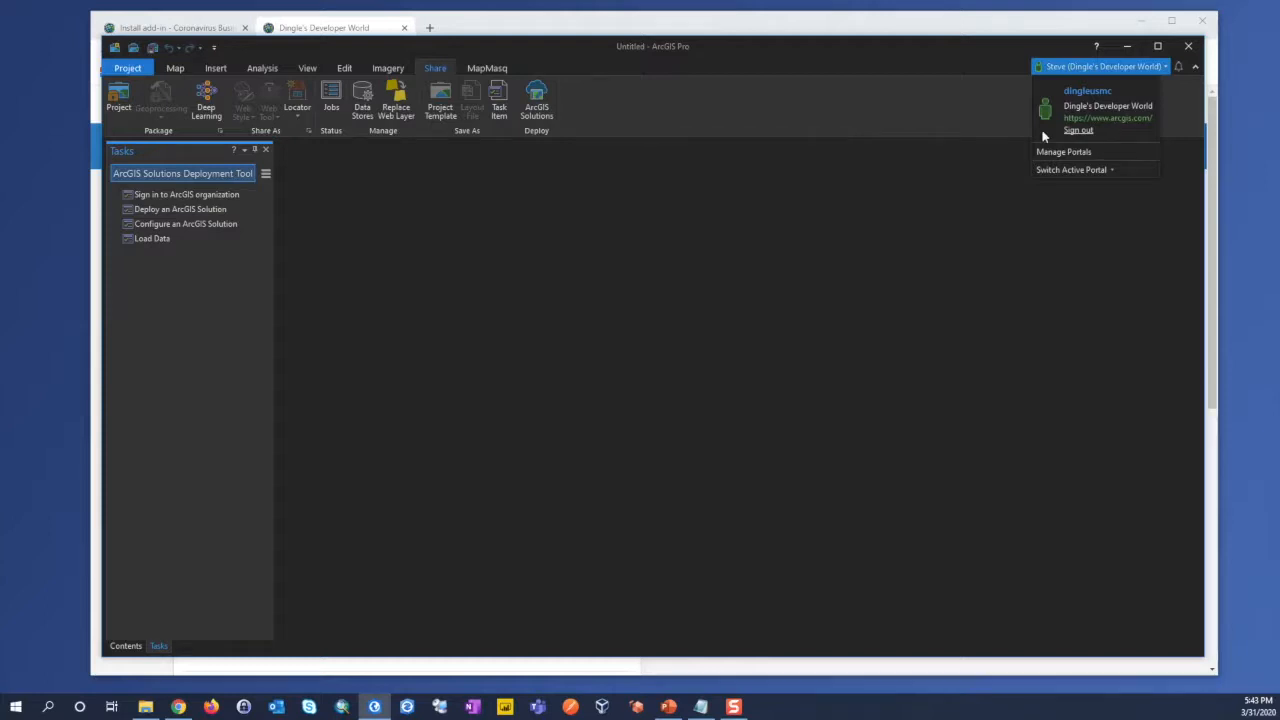
click(928, 97)
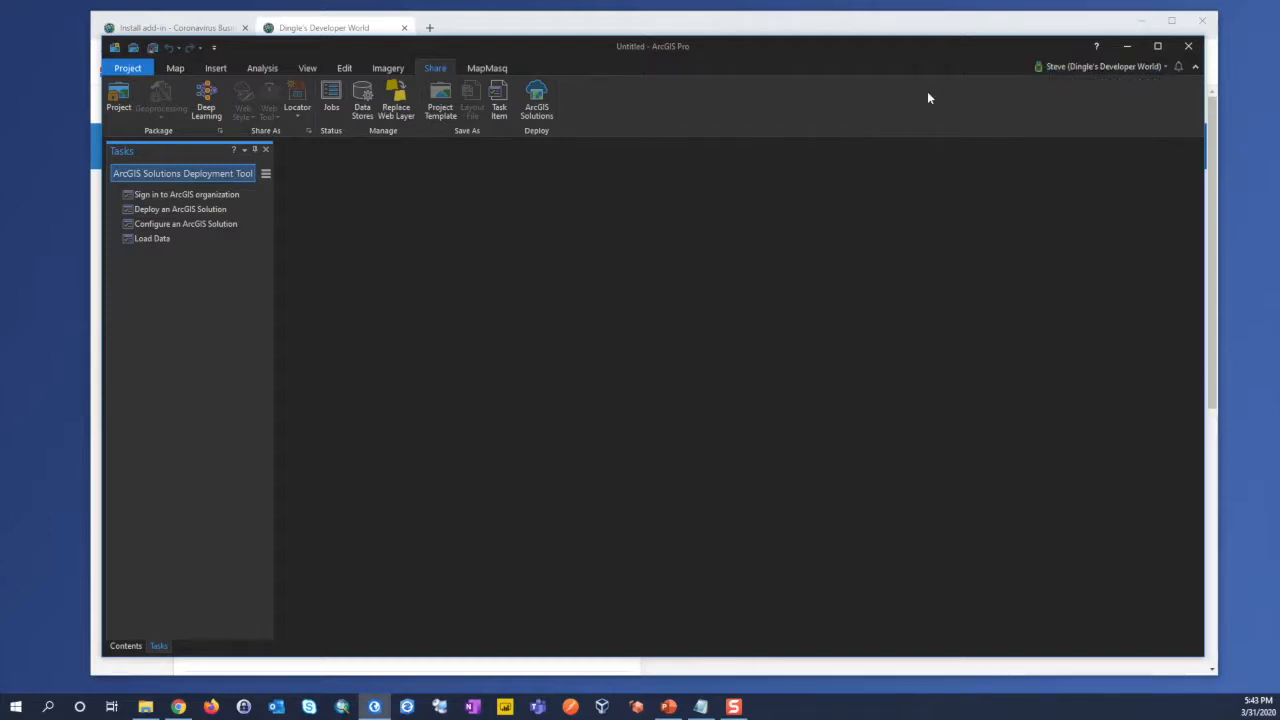
Step: Open the Deploy an ArcGIS Solution task and select Coronavirus Business Continuity in the Business category
click(188, 211)
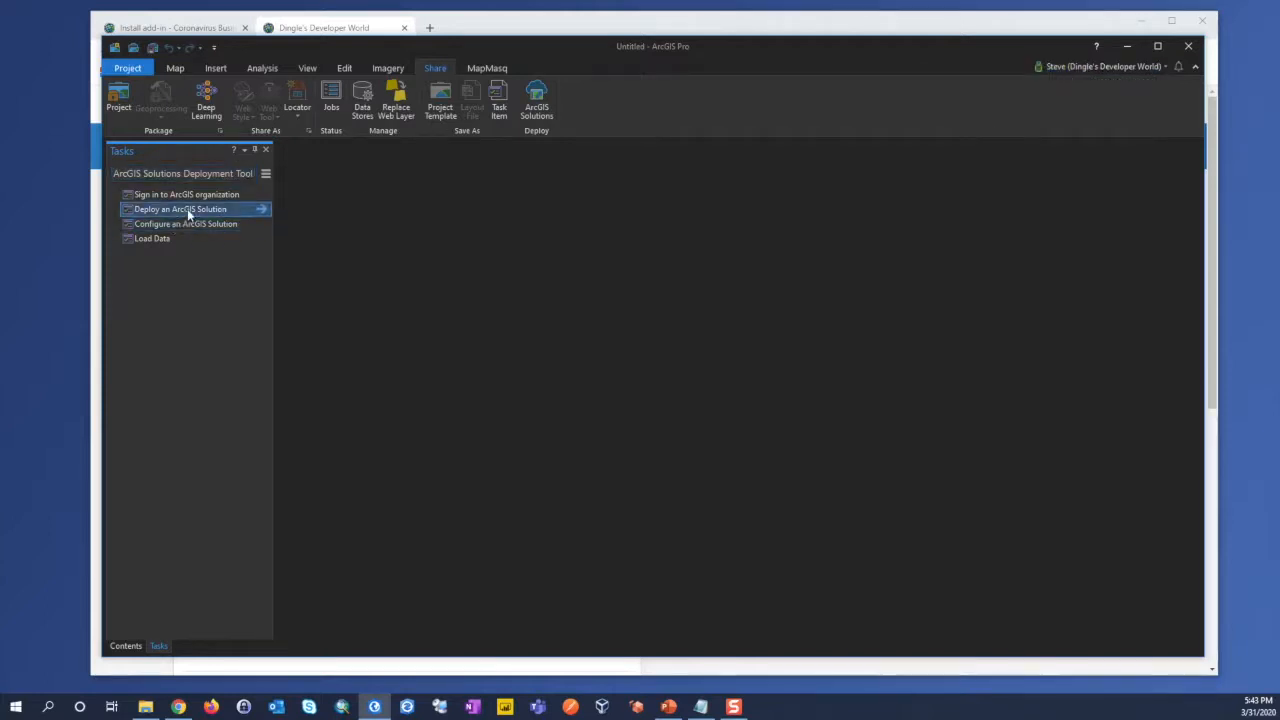
click(261, 211)
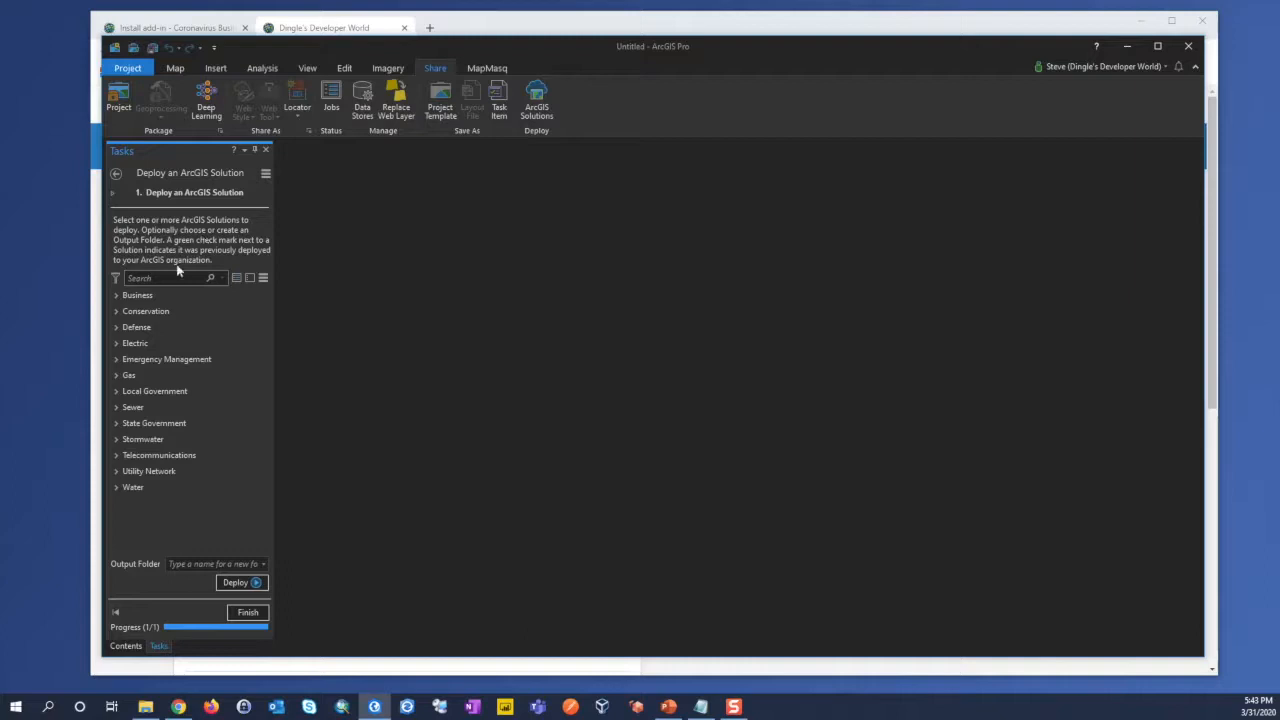
click(116, 296)
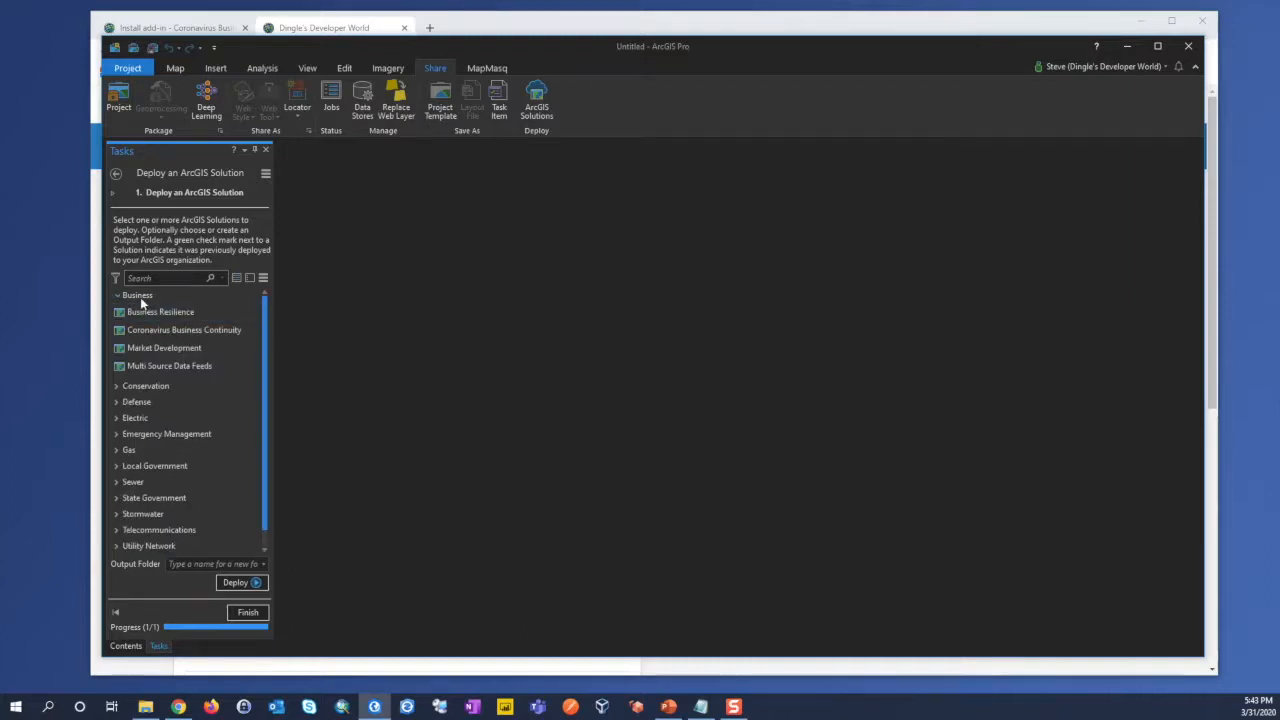
mouse_move(141, 331)
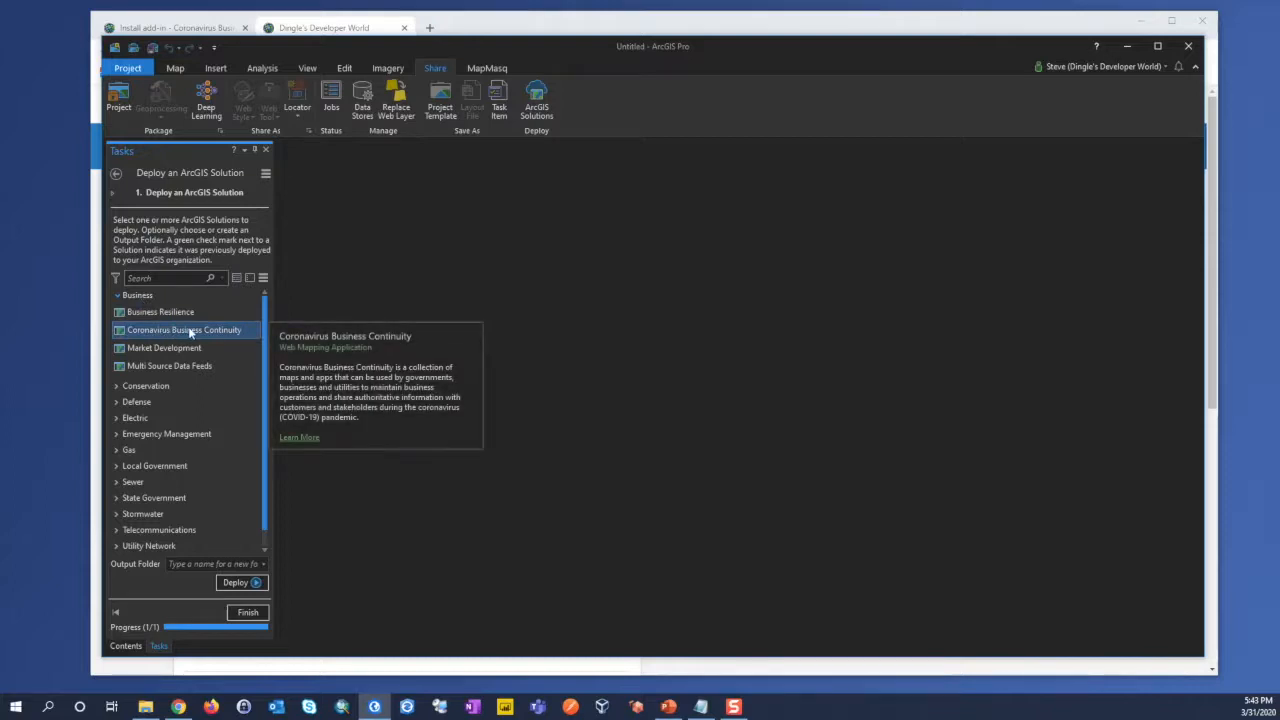
click(189, 332)
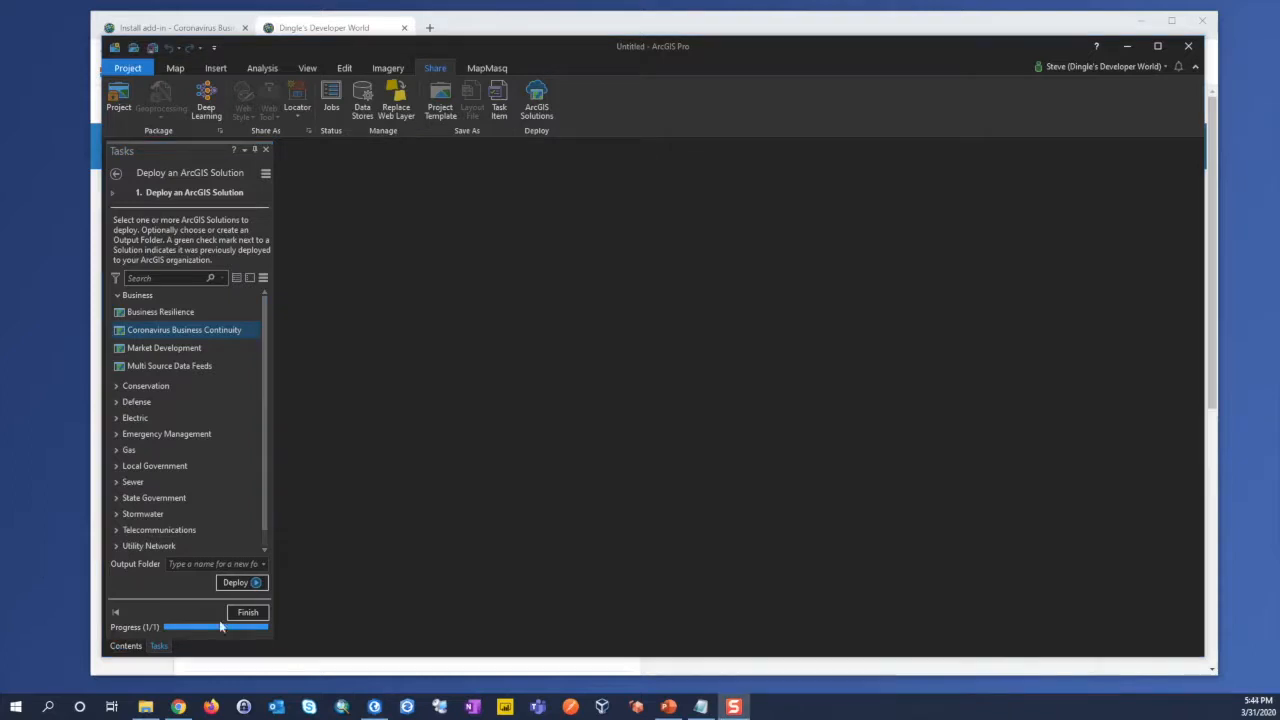
Step: Set the output folder to Continuity and deploy the selected solution
click(212, 563)
text(Continuity)
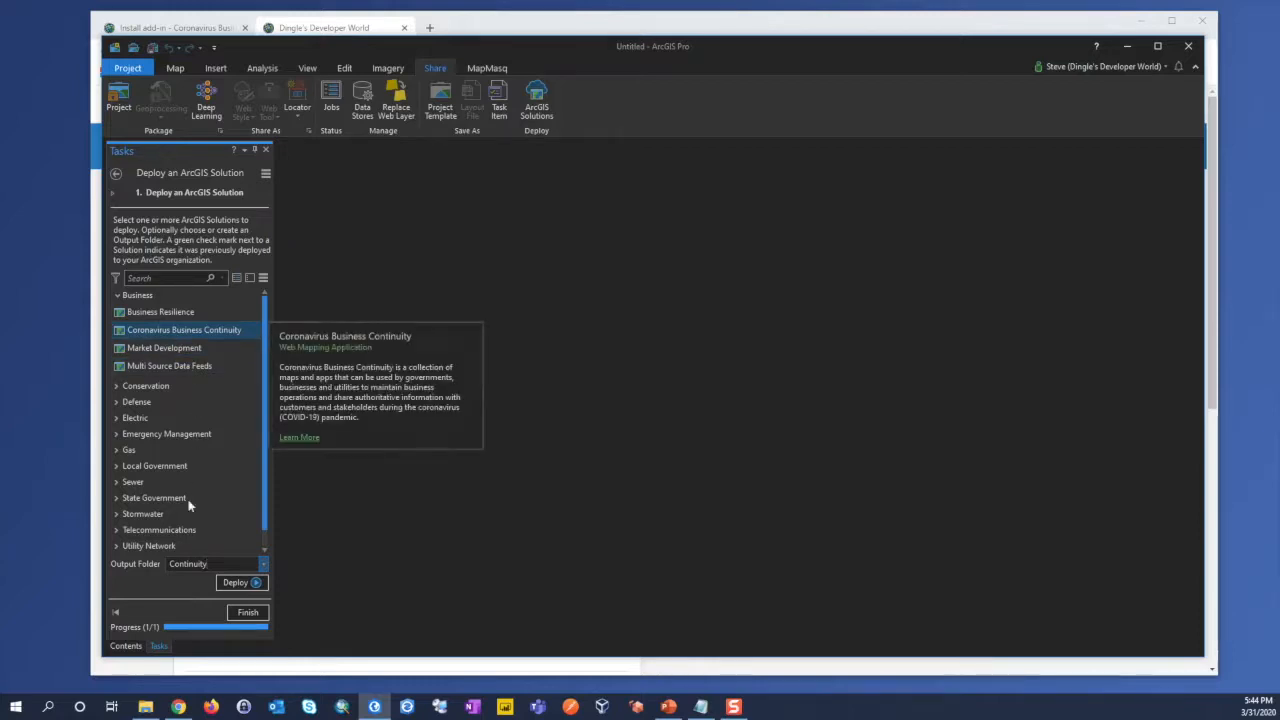
click(238, 584)
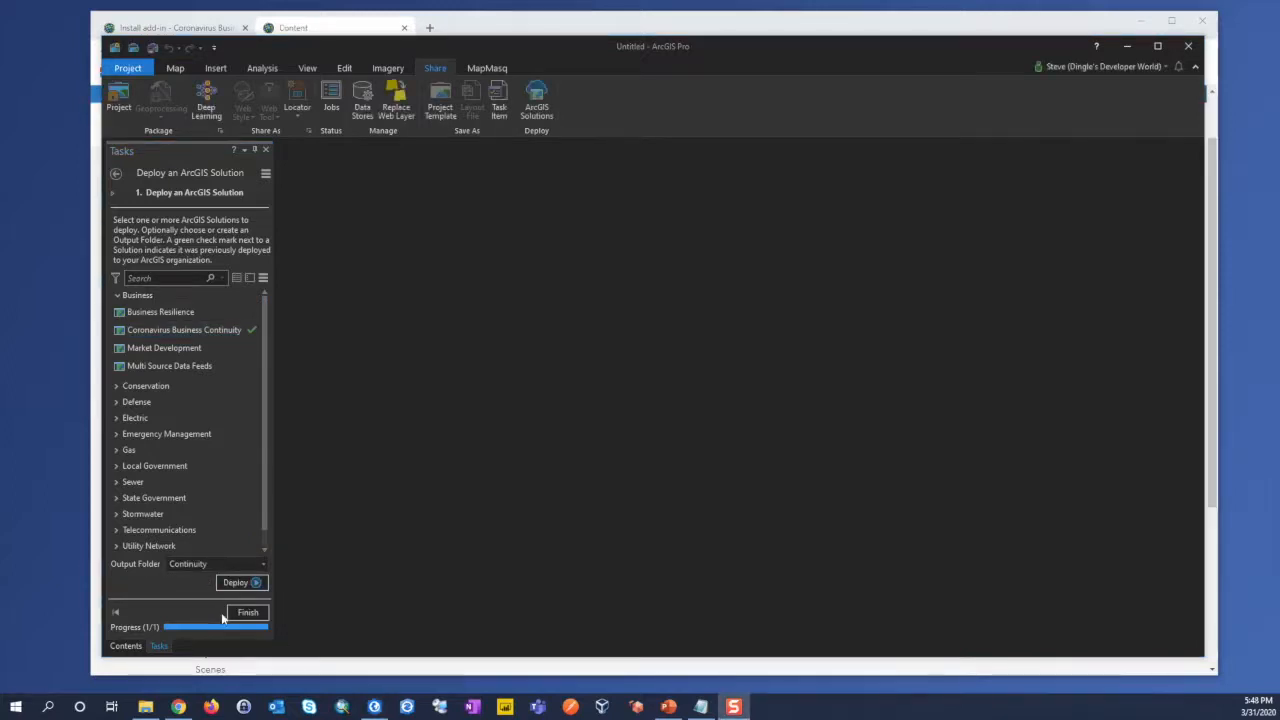
Step: Switch to the ArcGIS Online content page in Chrome and open the Continuity folder to view its items
click(550, 28)
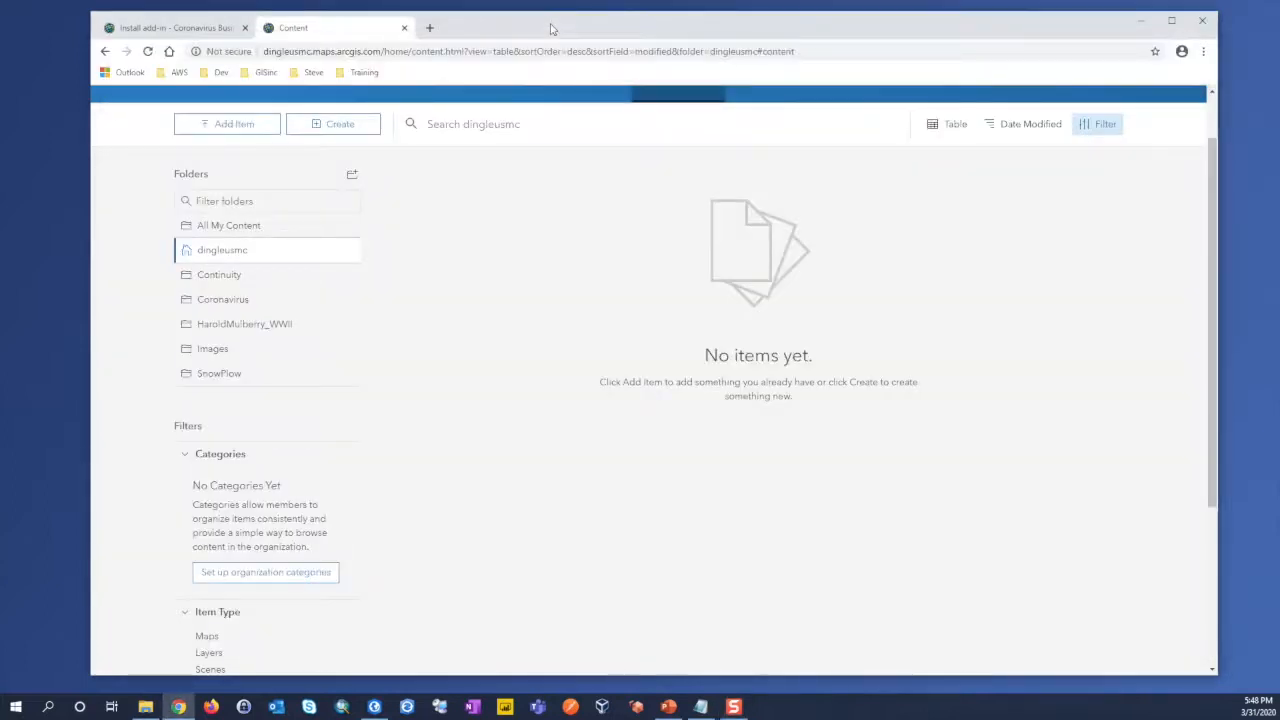
click(217, 285)
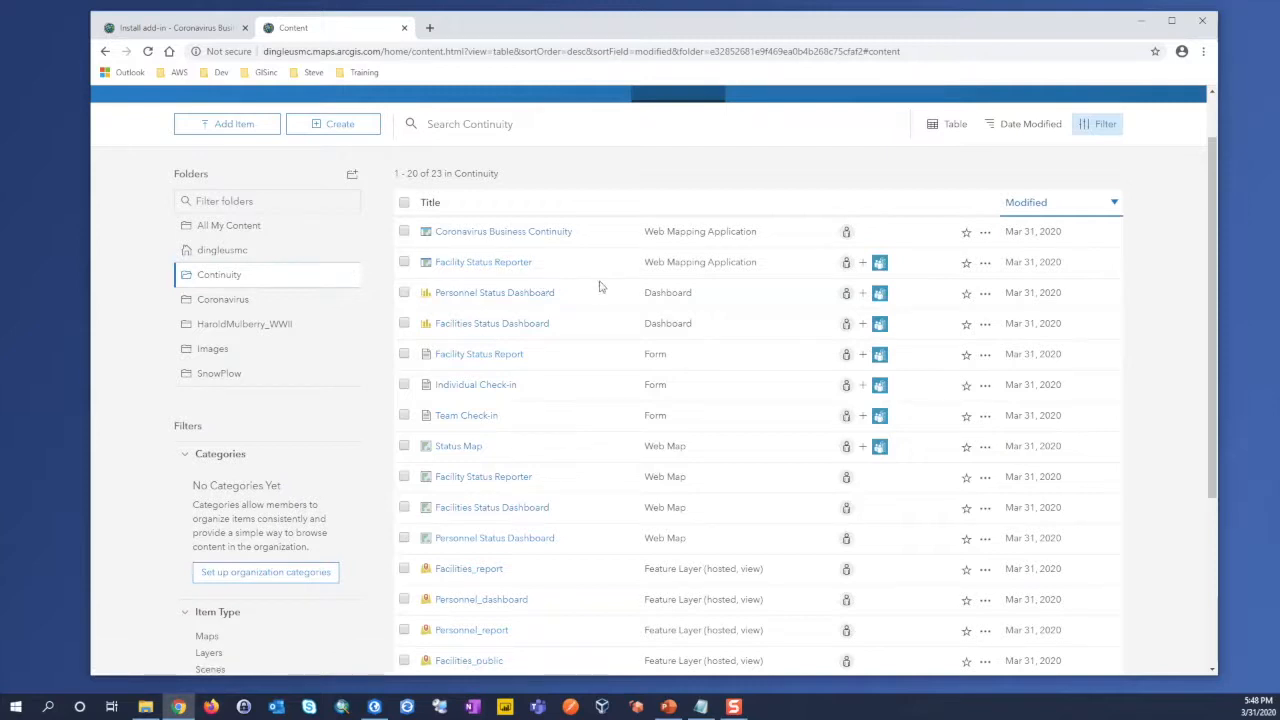
Step: Review the deployed items in the Continuity folder, including those on the second page of the list
scroll(610, 316, down, 1)
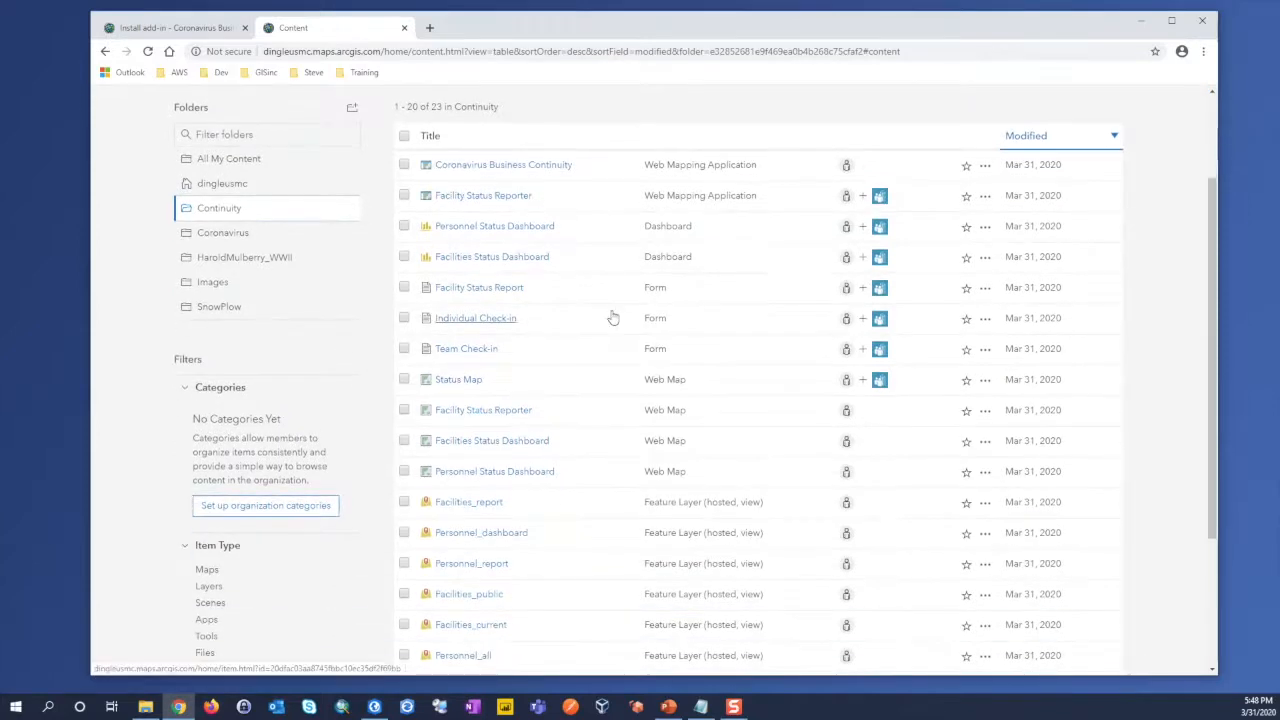
scroll(612, 316, down, 2)
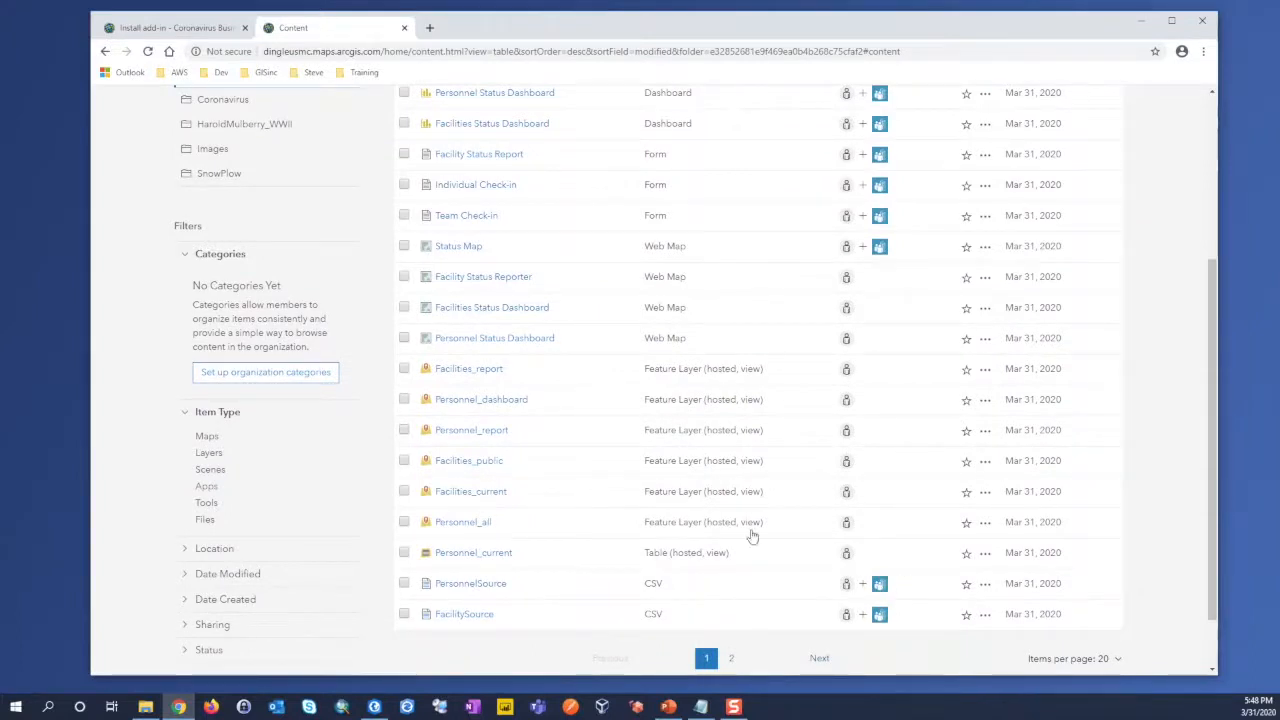
click(731, 658)
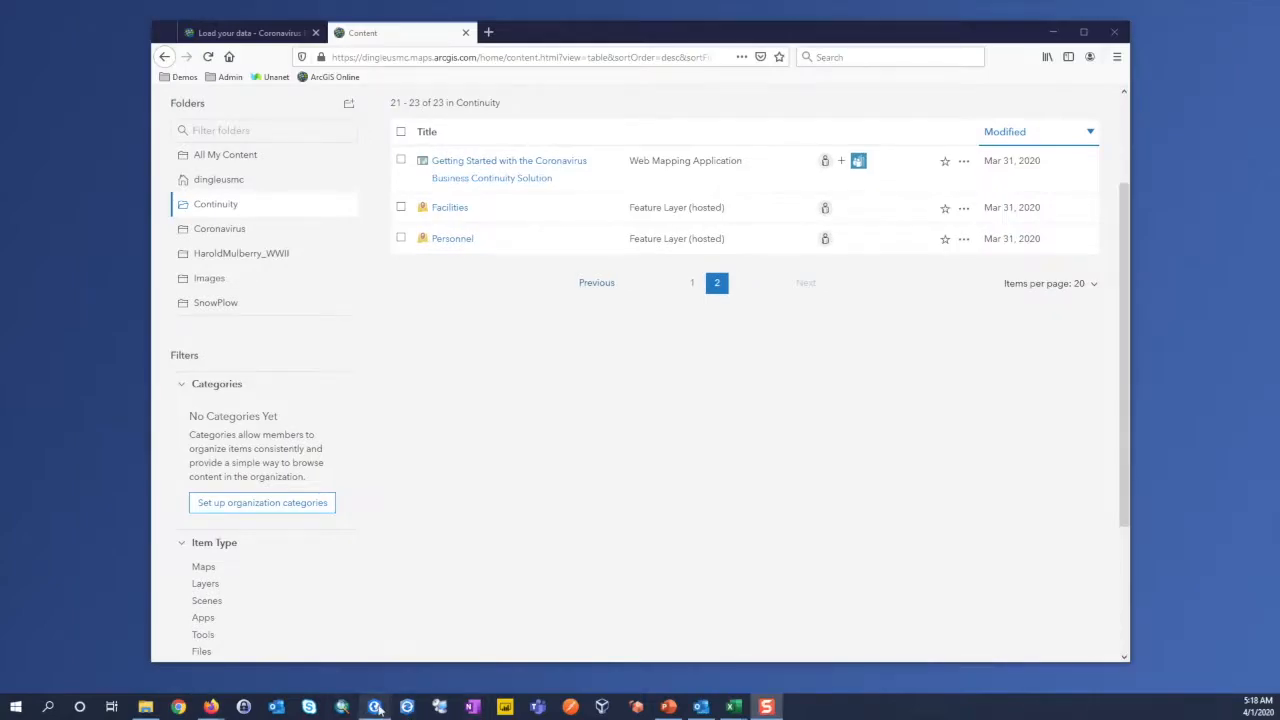
Step: Check the Load Data task in ArcGIS Pro and return to Firefox to view the Load your data help page
click(384, 709)
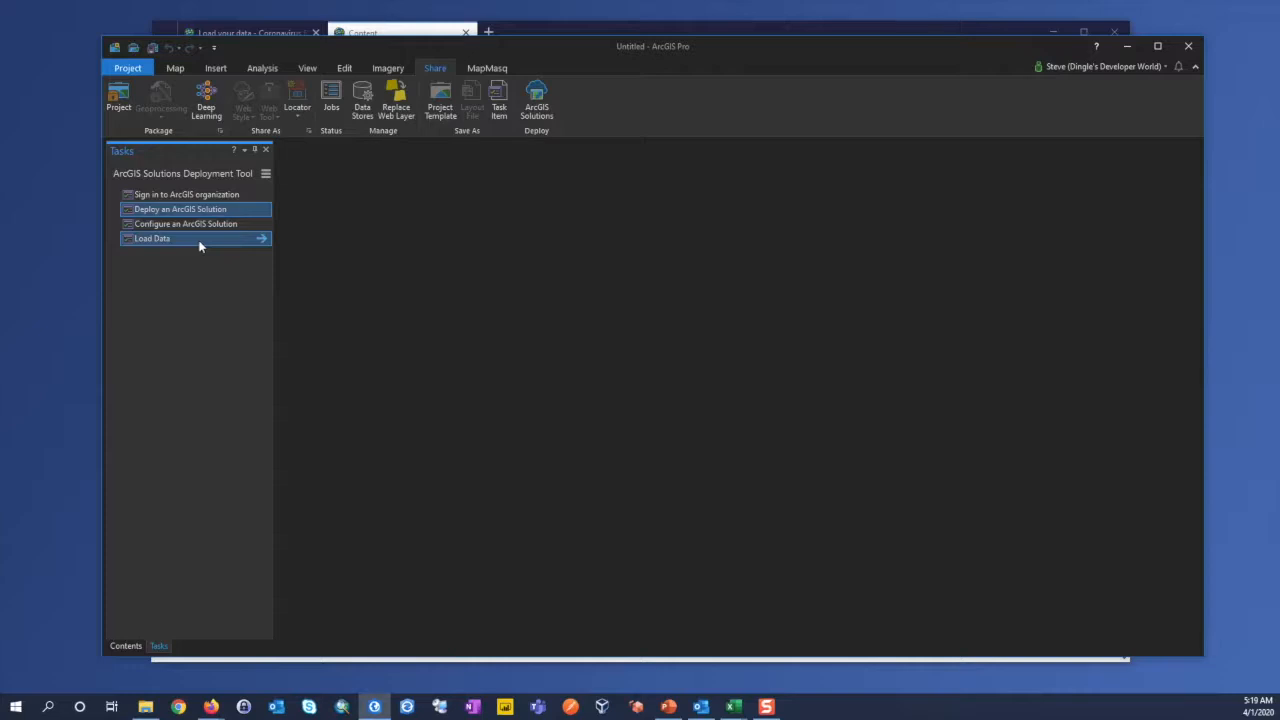
click(1127, 47)
click(262, 33)
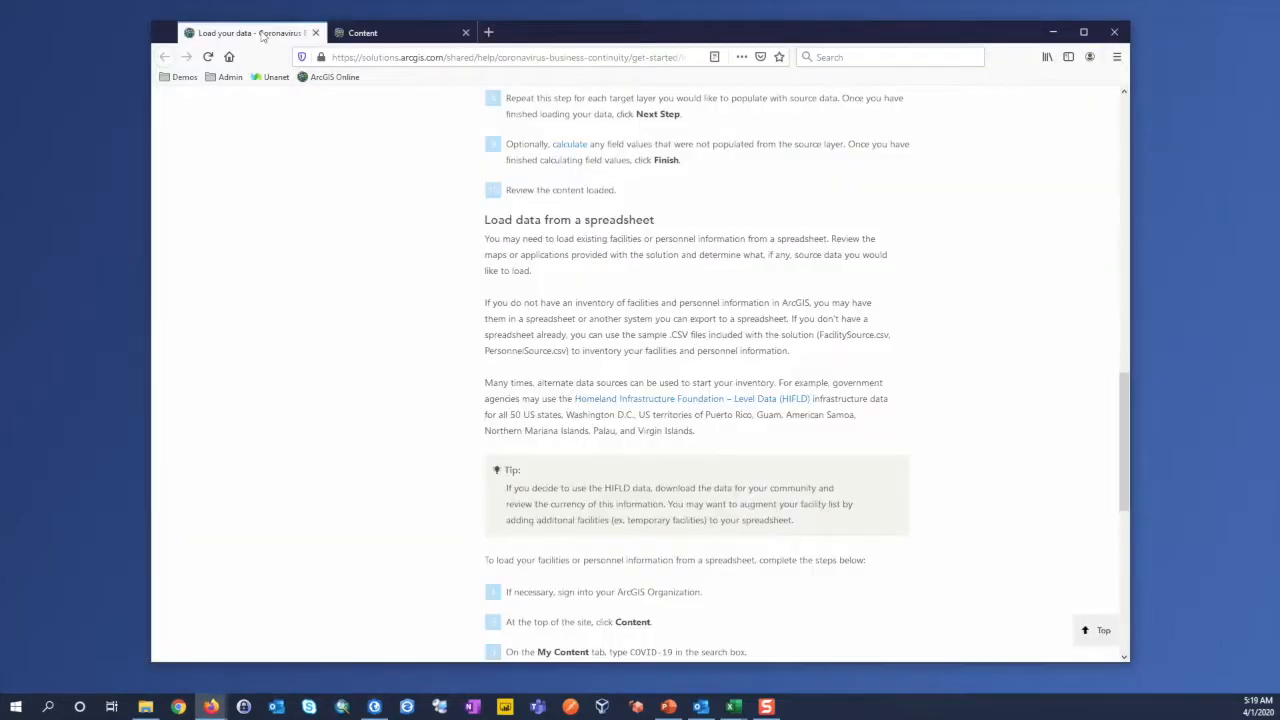
Step: Read the help page's sections on copying and pasting features, appending data, and loading data from a spreadsheet
scroll(424, 225, up, 20)
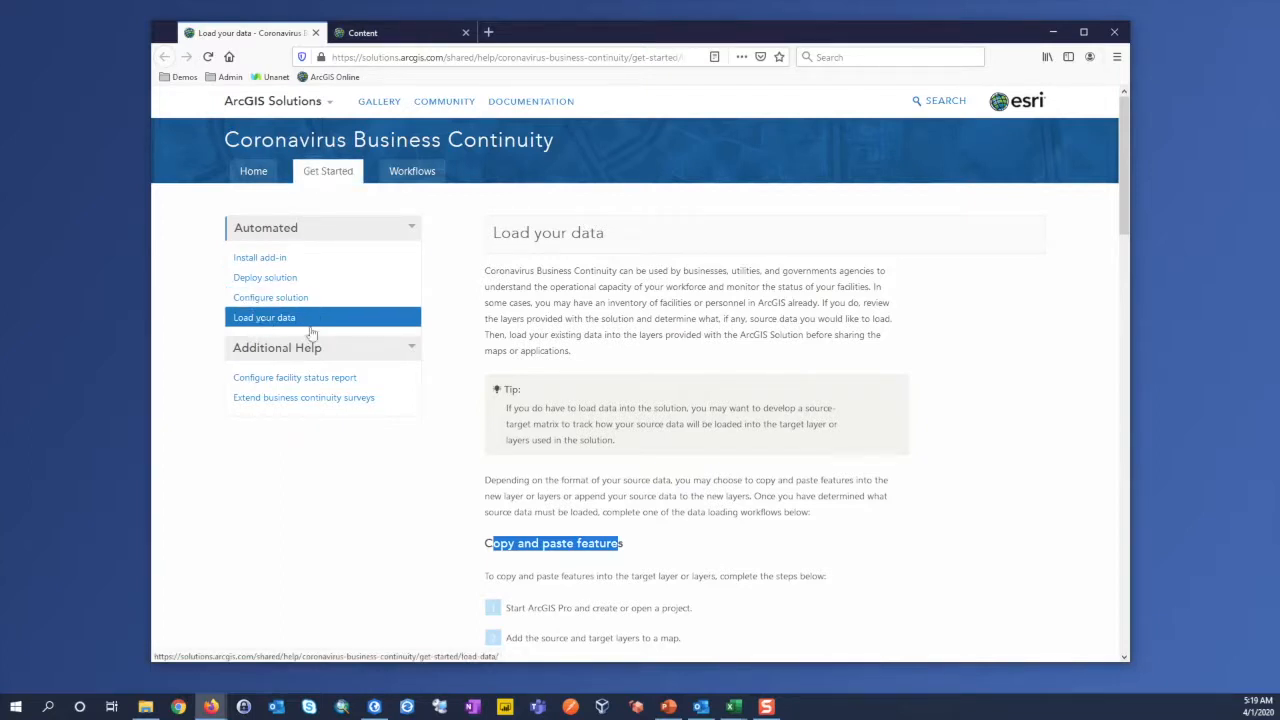
scroll(470, 490, down, 2)
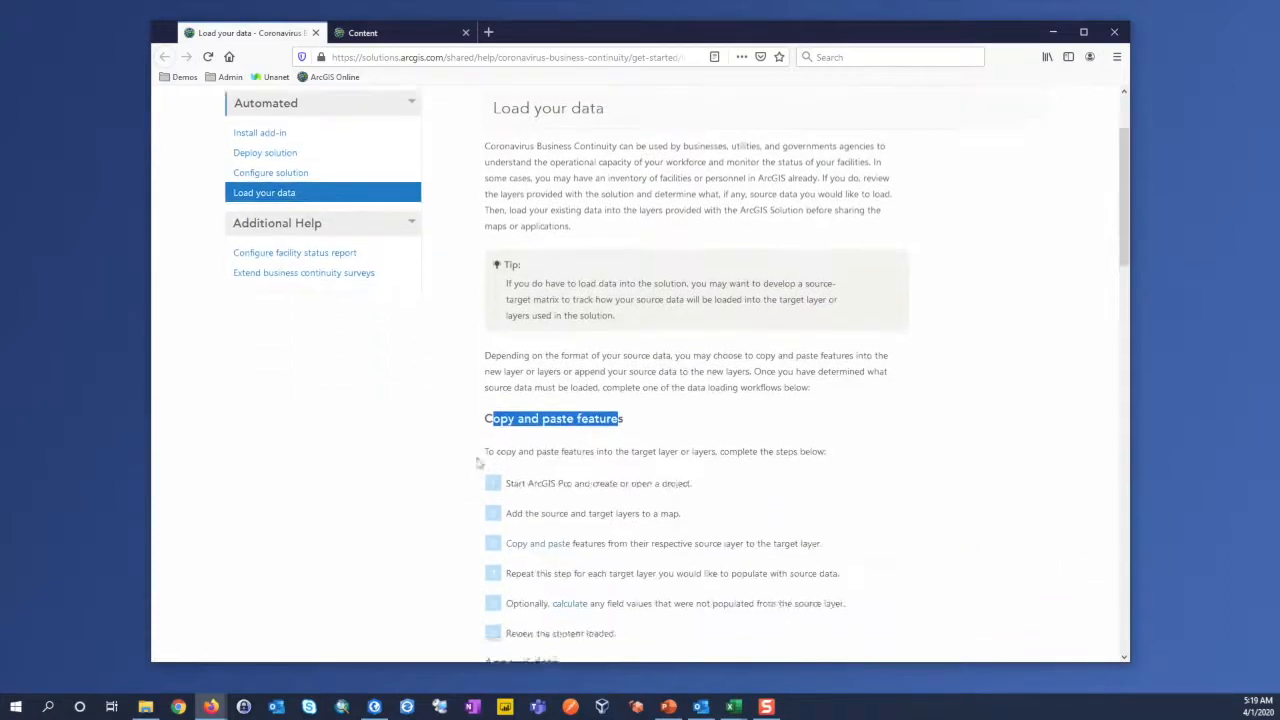
click(523, 389)
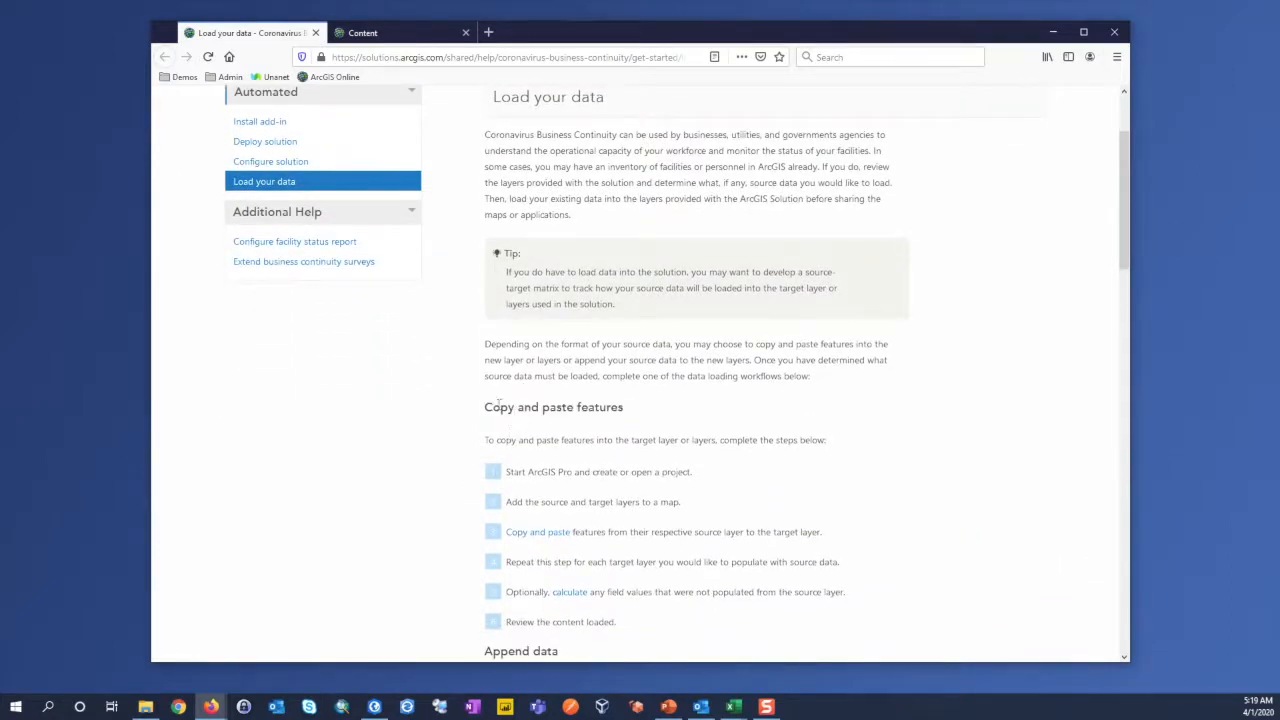
scroll(470, 455, down, 3)
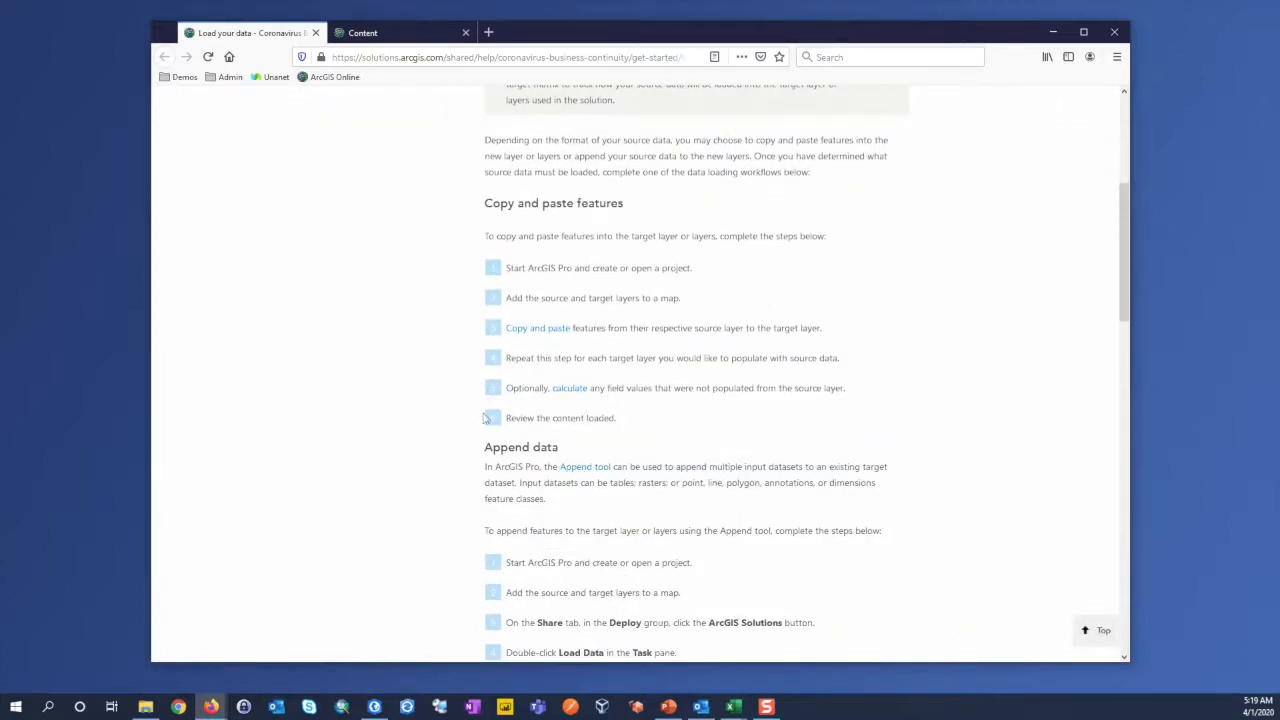
scroll(479, 432, down, 2)
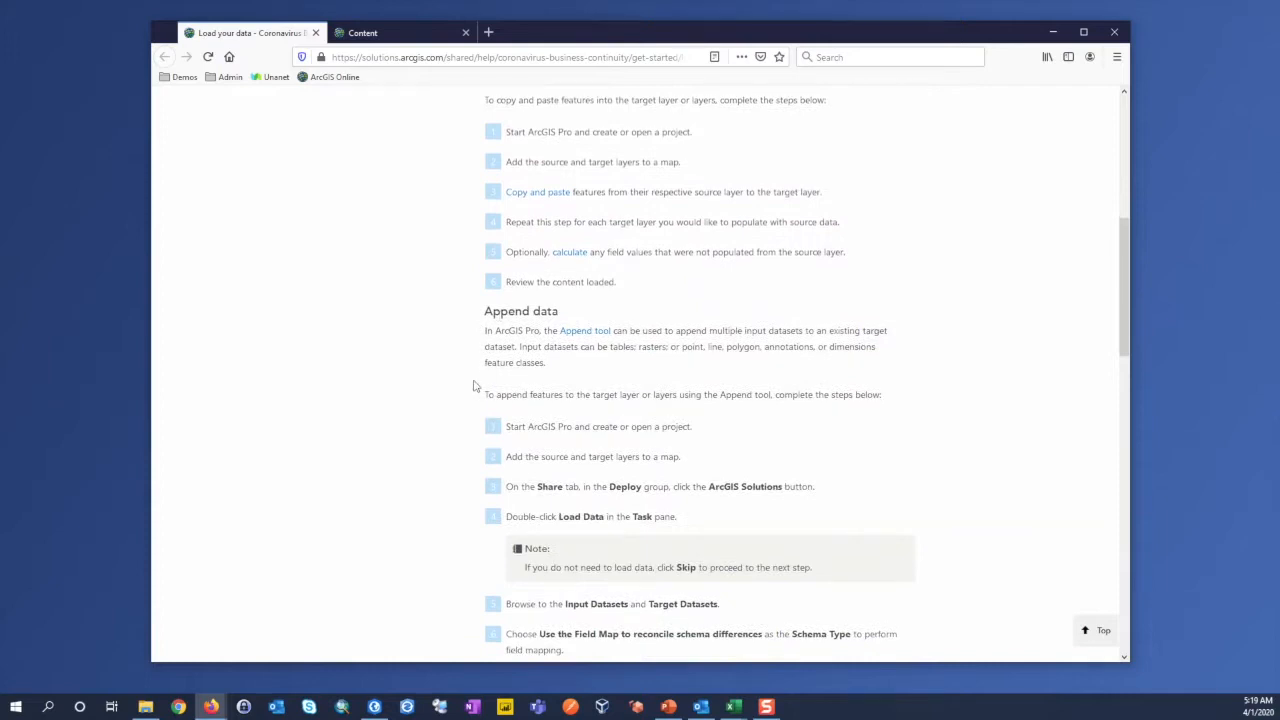
scroll(475, 385, down, 2)
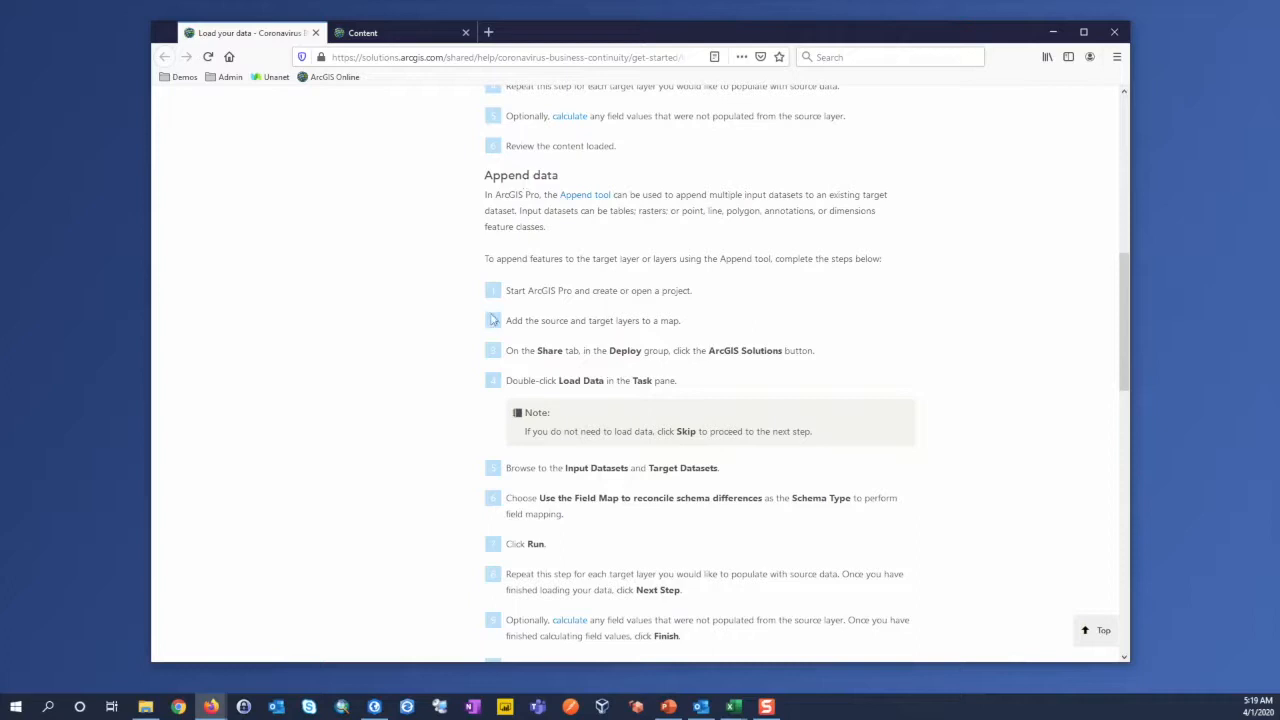
scroll(485, 326, down, 6)
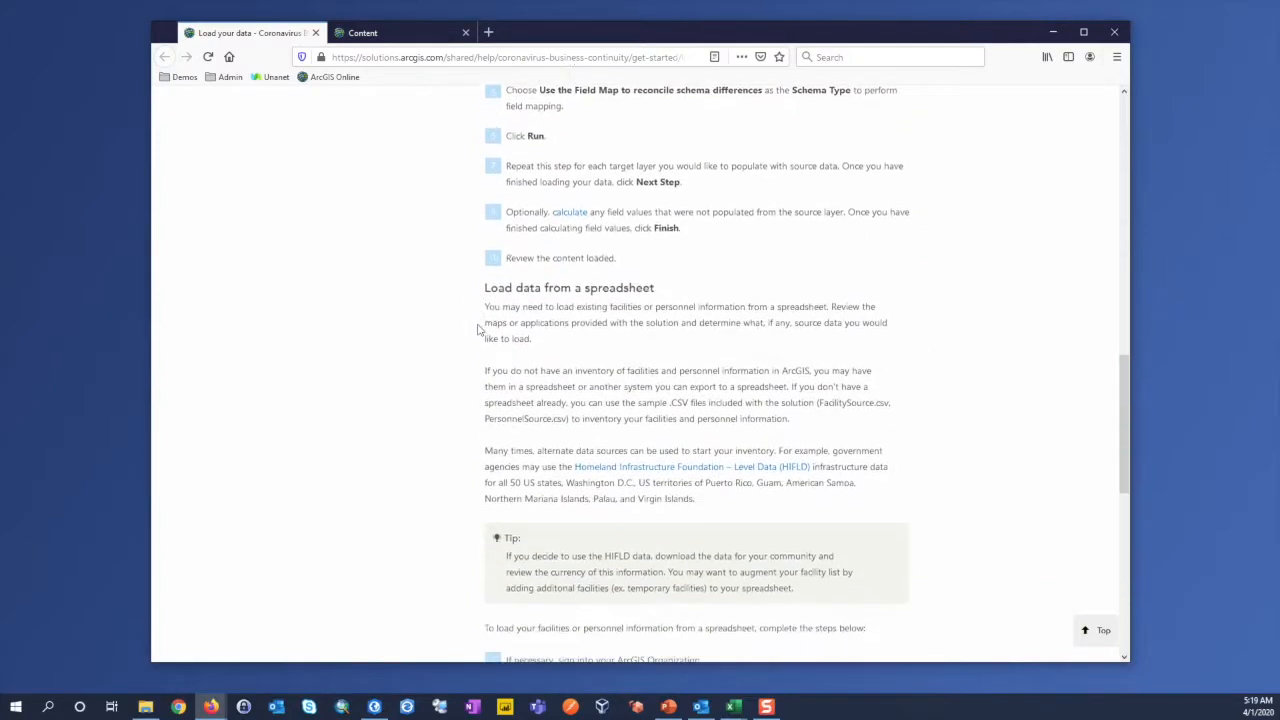
scroll(478, 330, down, 1)
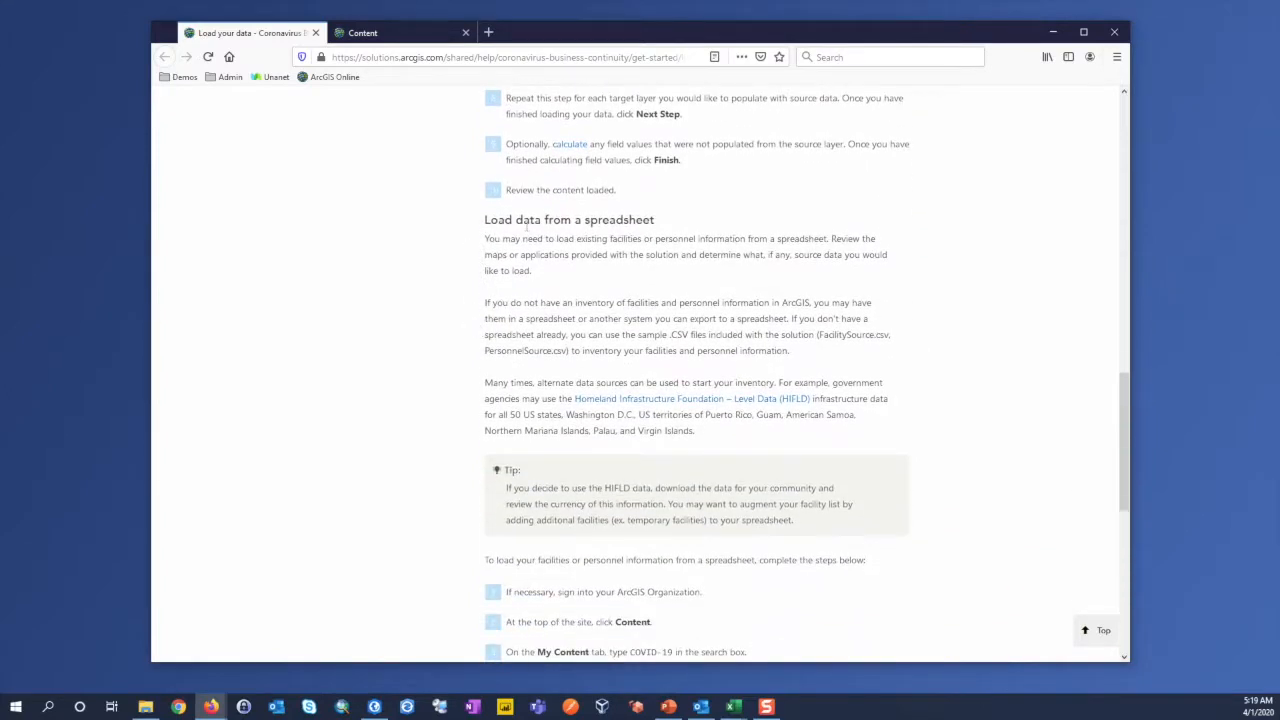
scroll(517, 236, down, 1)
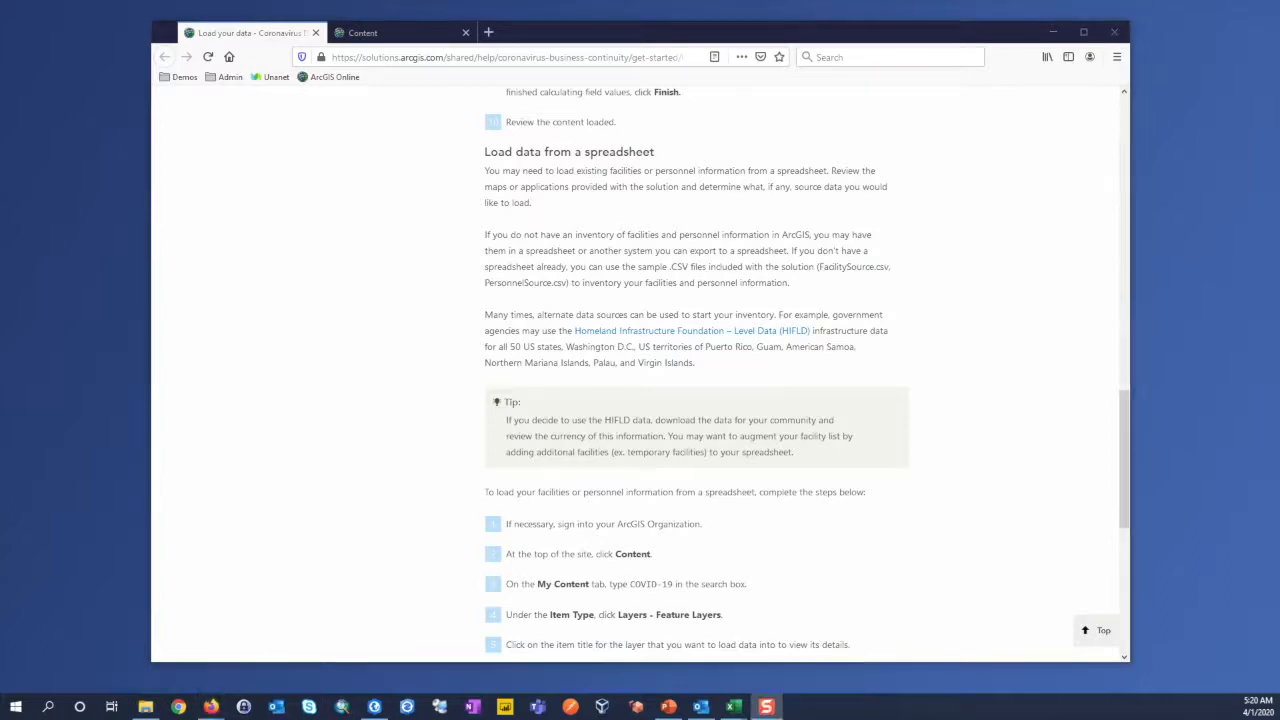
Step: View the PersonnelSource CSV item's details from the first page of the Continuity folder, and return to the content list
click(418, 36)
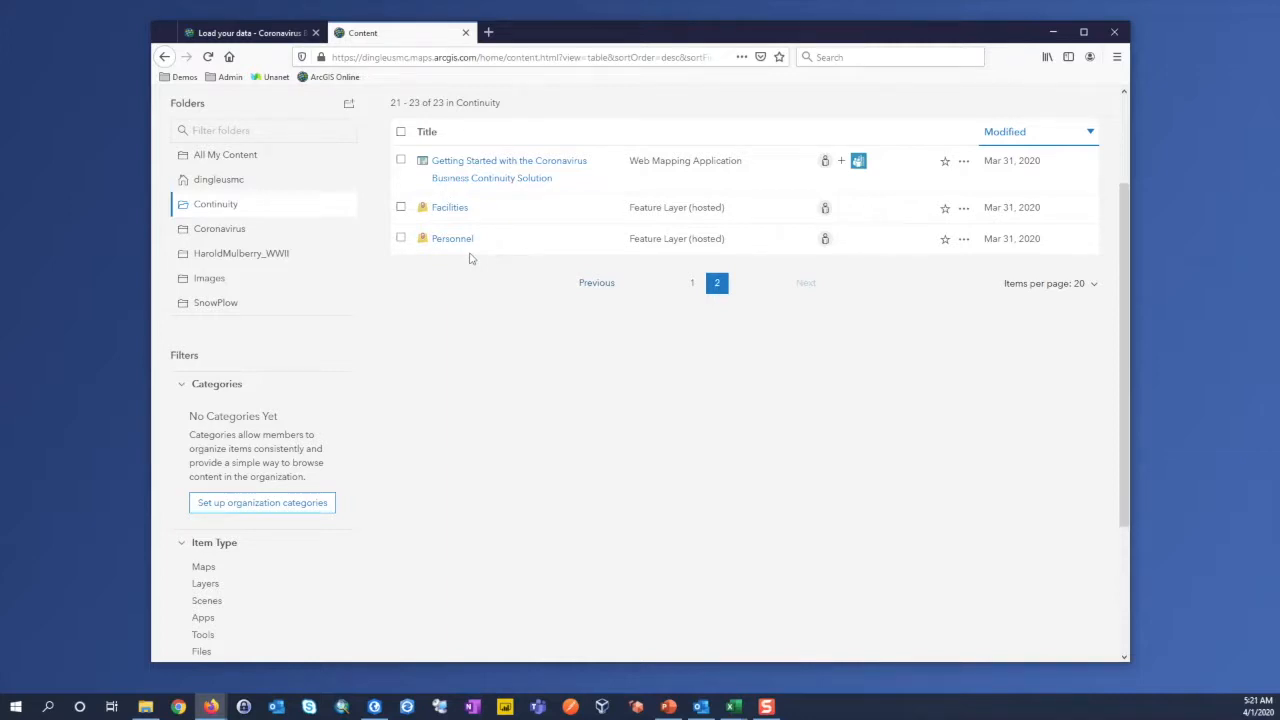
click(691, 283)
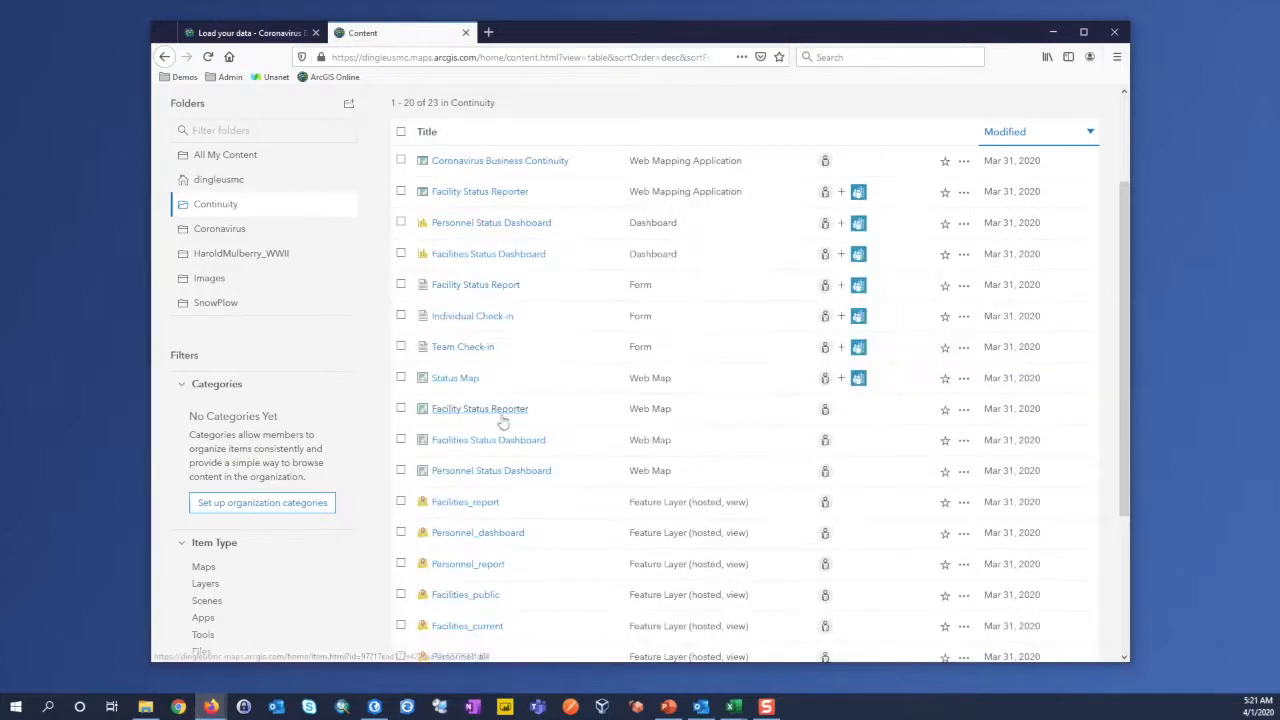
scroll(502, 420, down, 5)
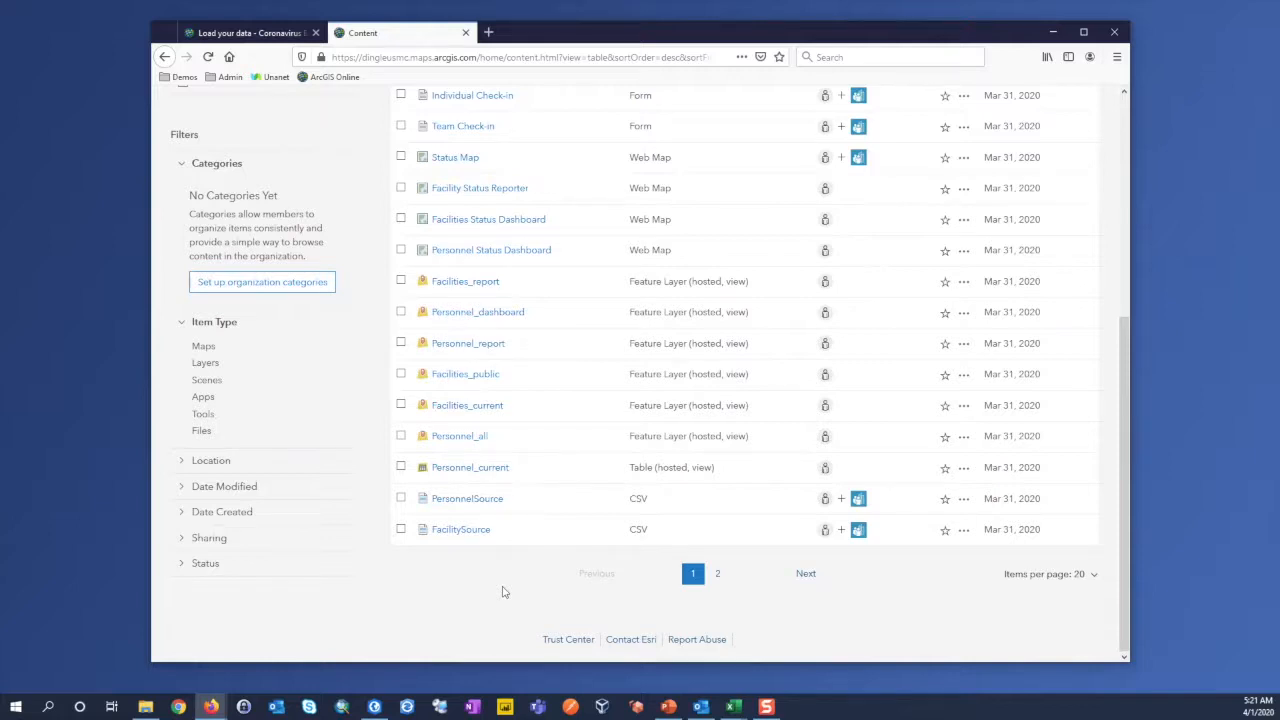
click(467, 500)
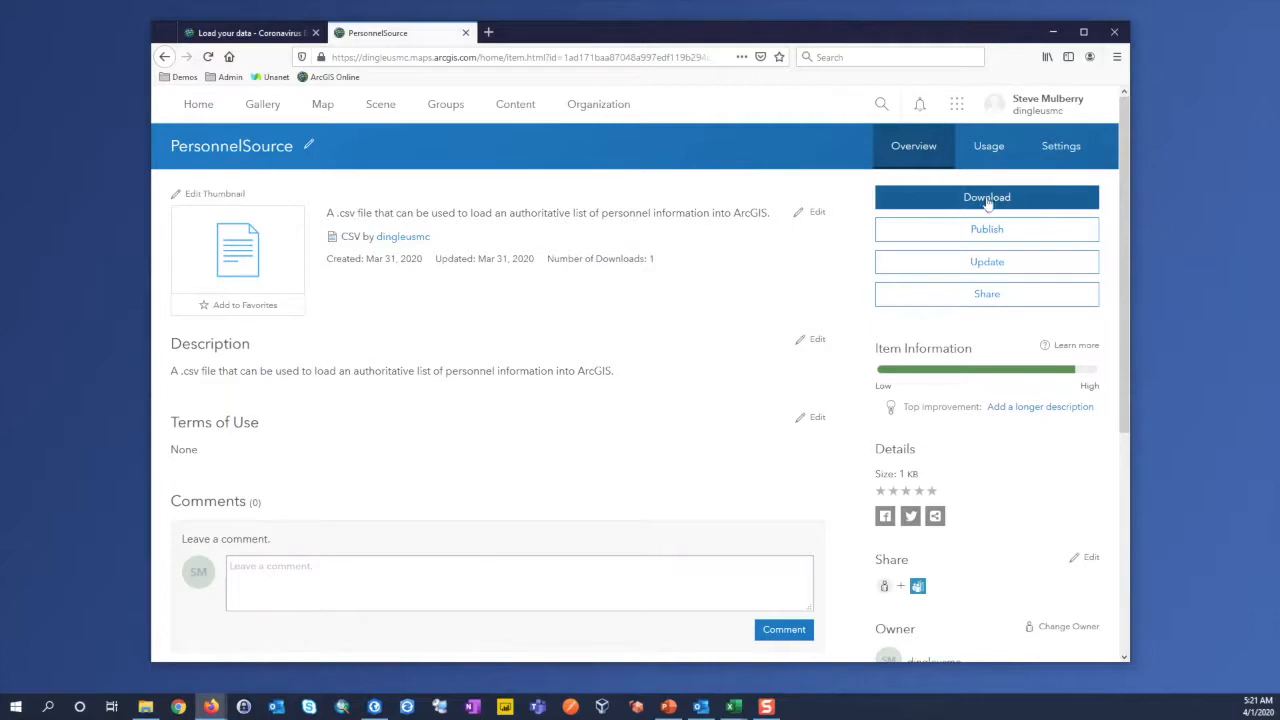
click(527, 110)
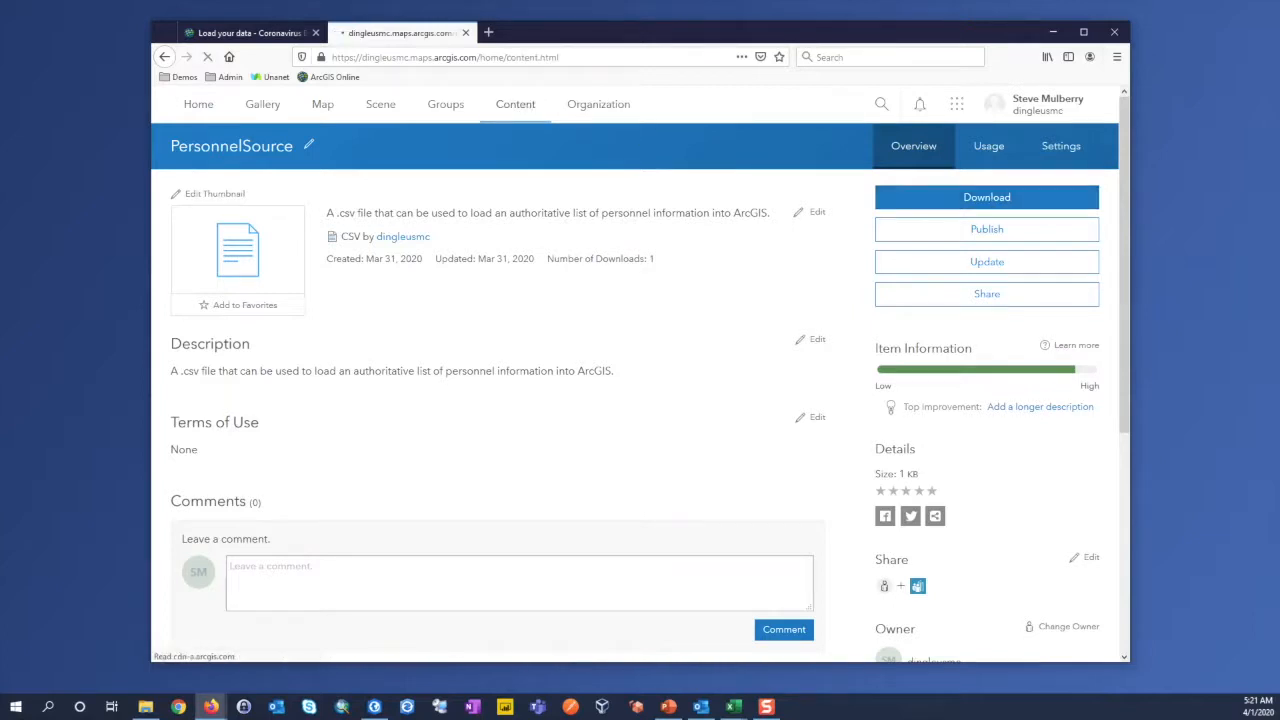
Step: Examine the facility's full address and comments entries in FacilitySource.csv in Excel
drag(2, 190, 860, 122)
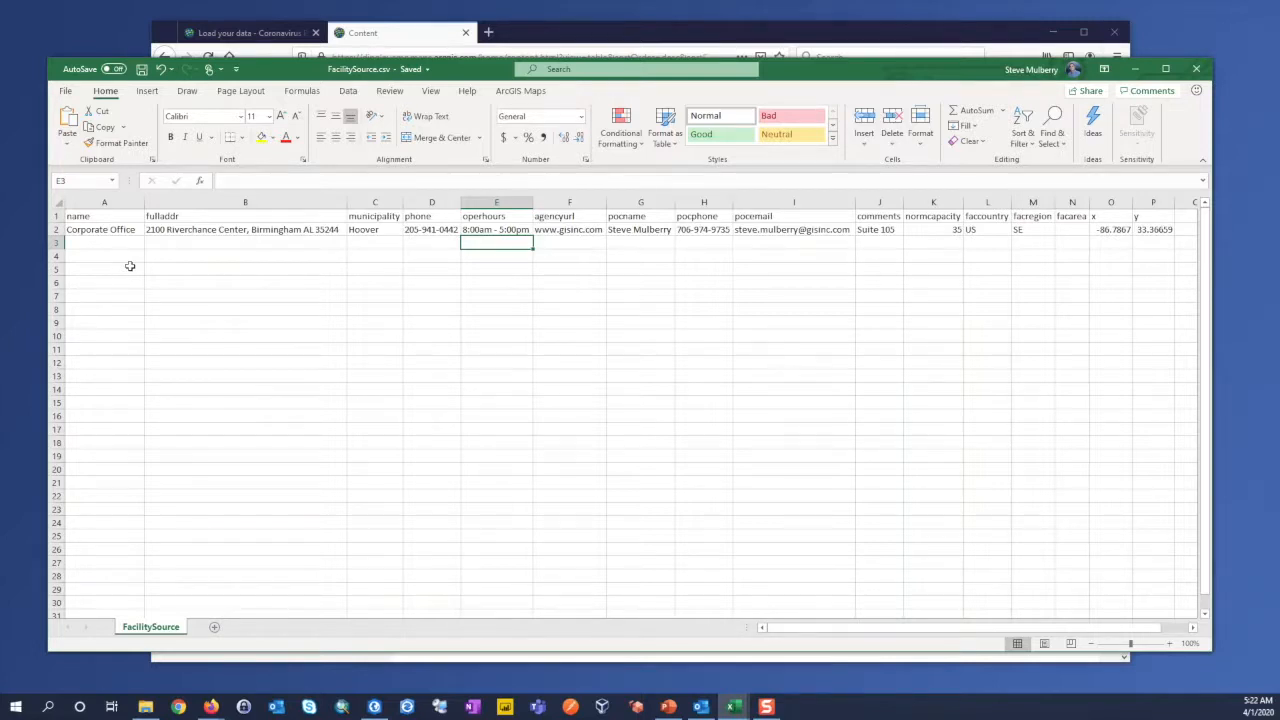
click(271, 230)
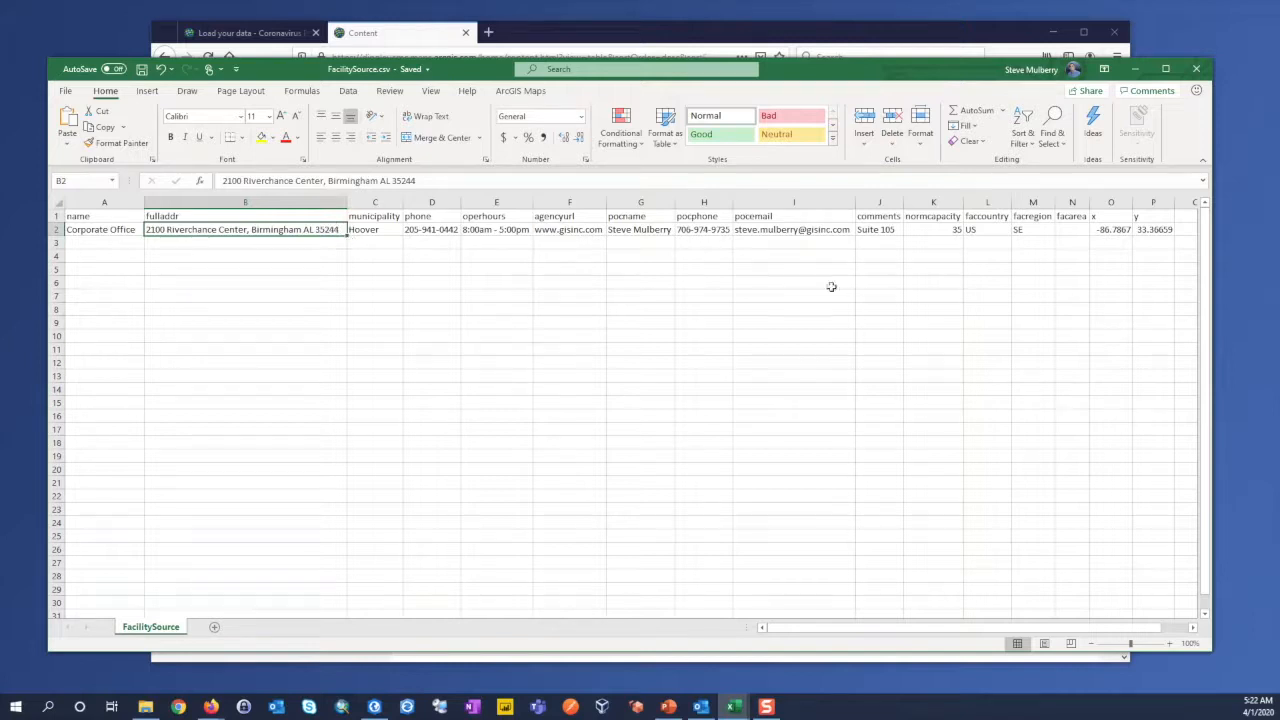
click(889, 231)
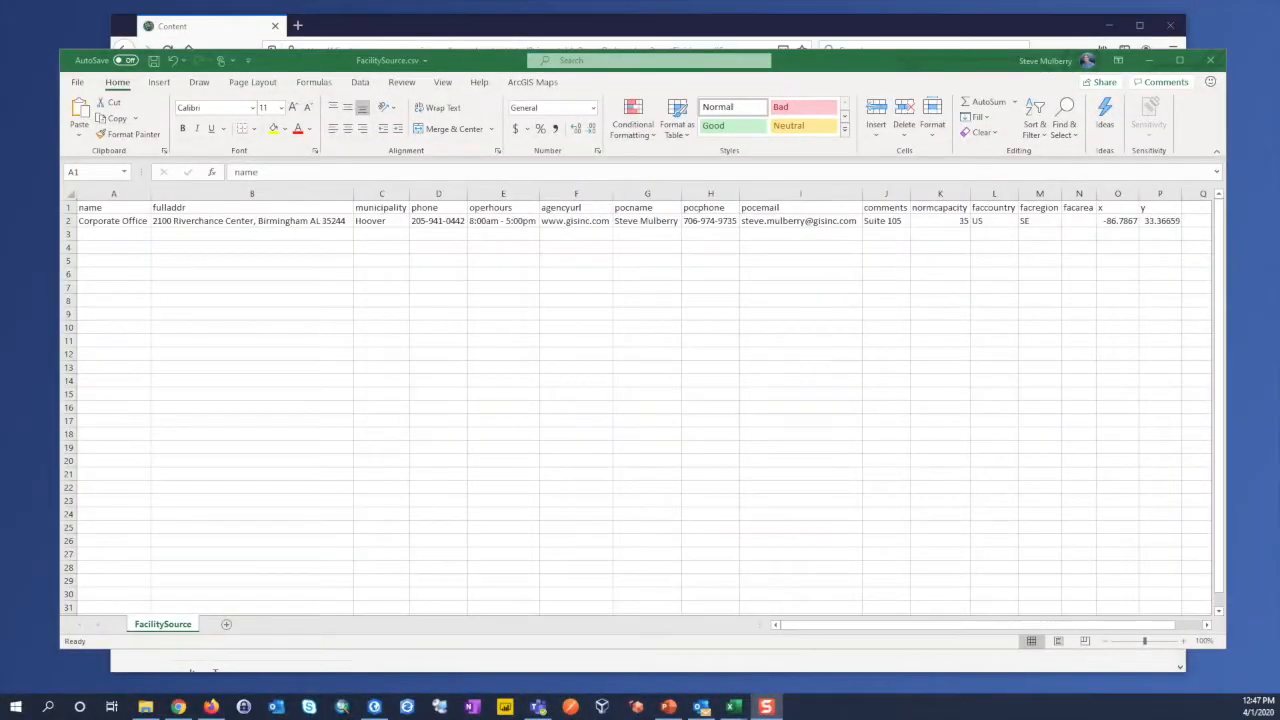
Step: Examine the columns of PersonnelSource.csv in Excel, checking the username heading and its entry
drag(0, 86, 907, 59)
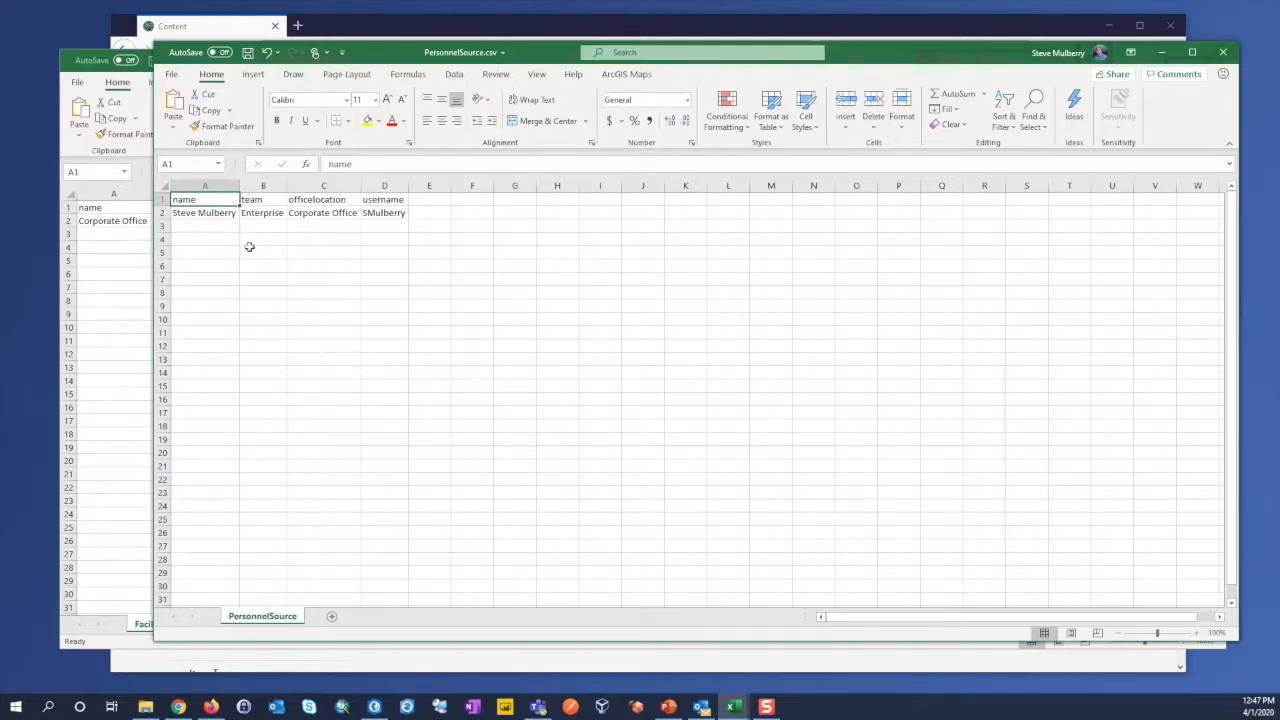
click(393, 201)
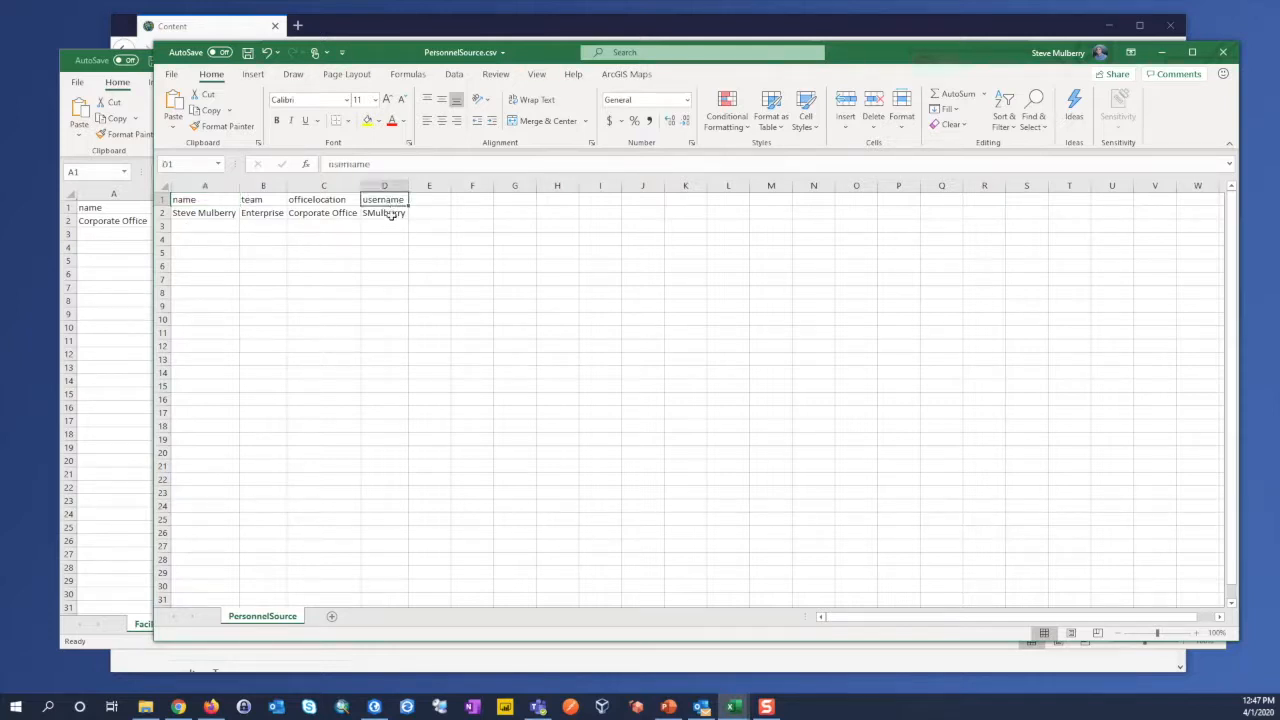
click(393, 213)
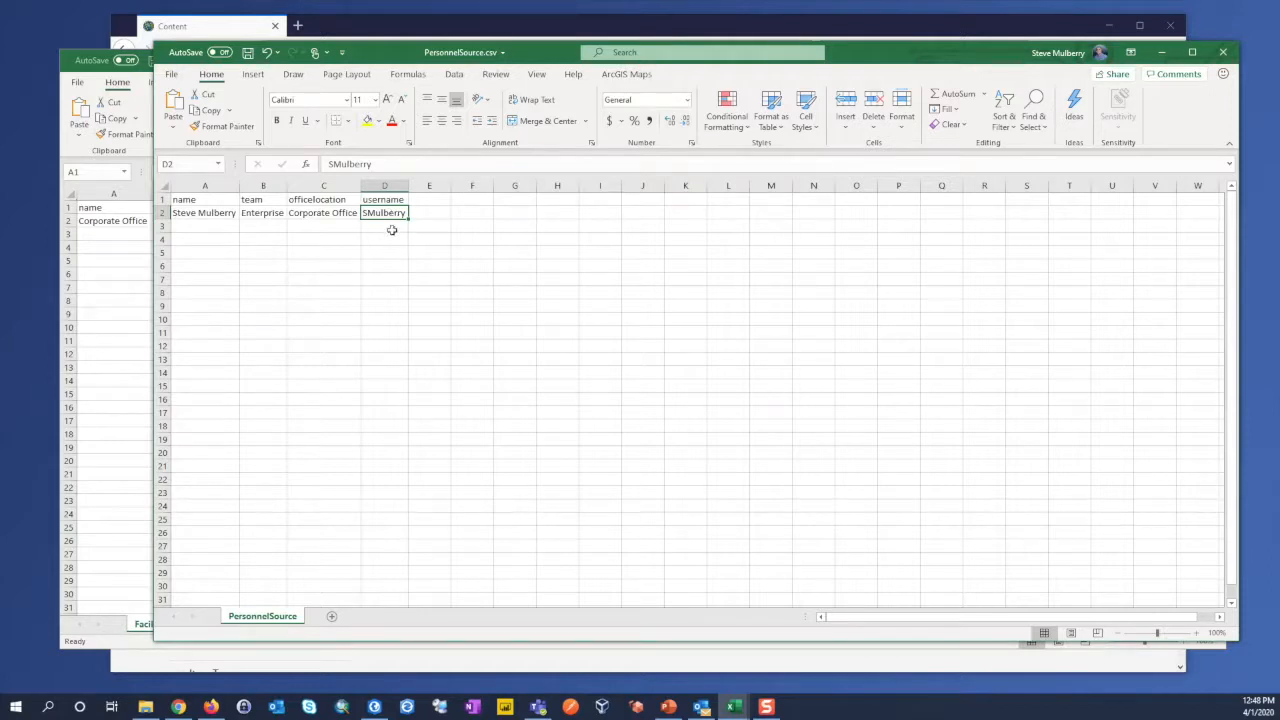
click(391, 229)
click(393, 213)
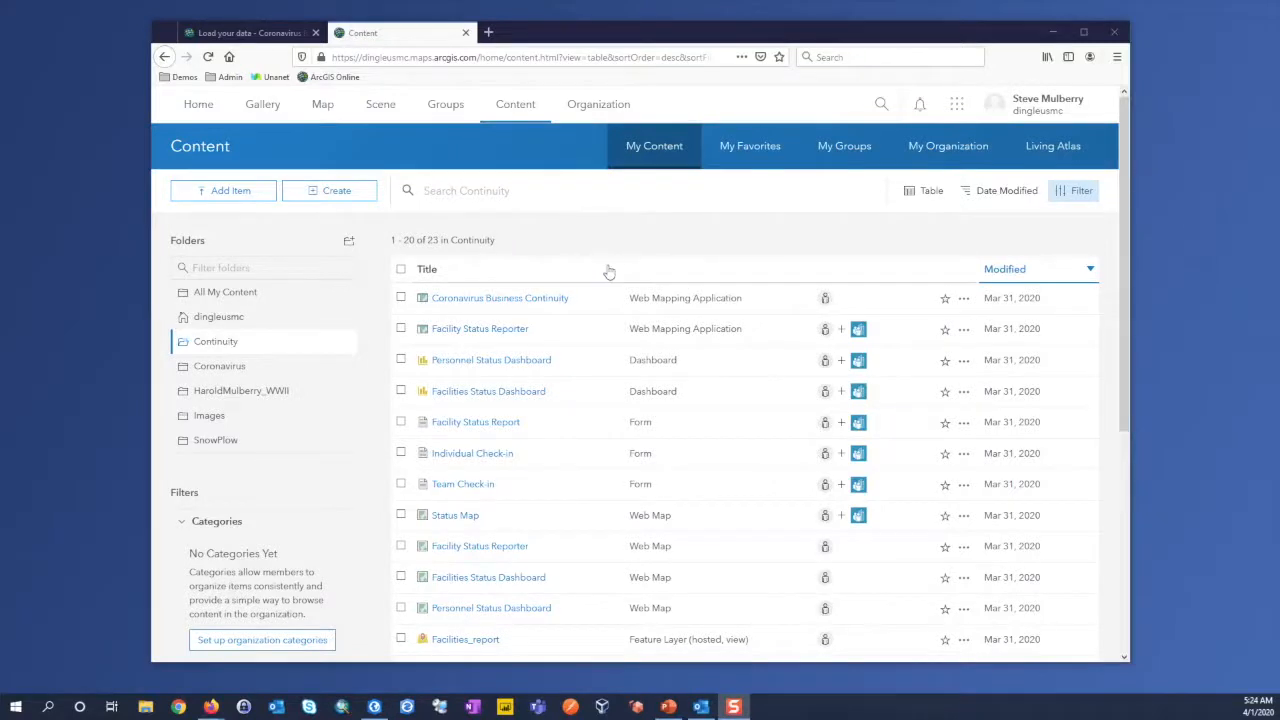
Step: Open the Personnel hosted feature layer from the Continuity folder's second page and start appending data to it
scroll(608, 272, down, 5)
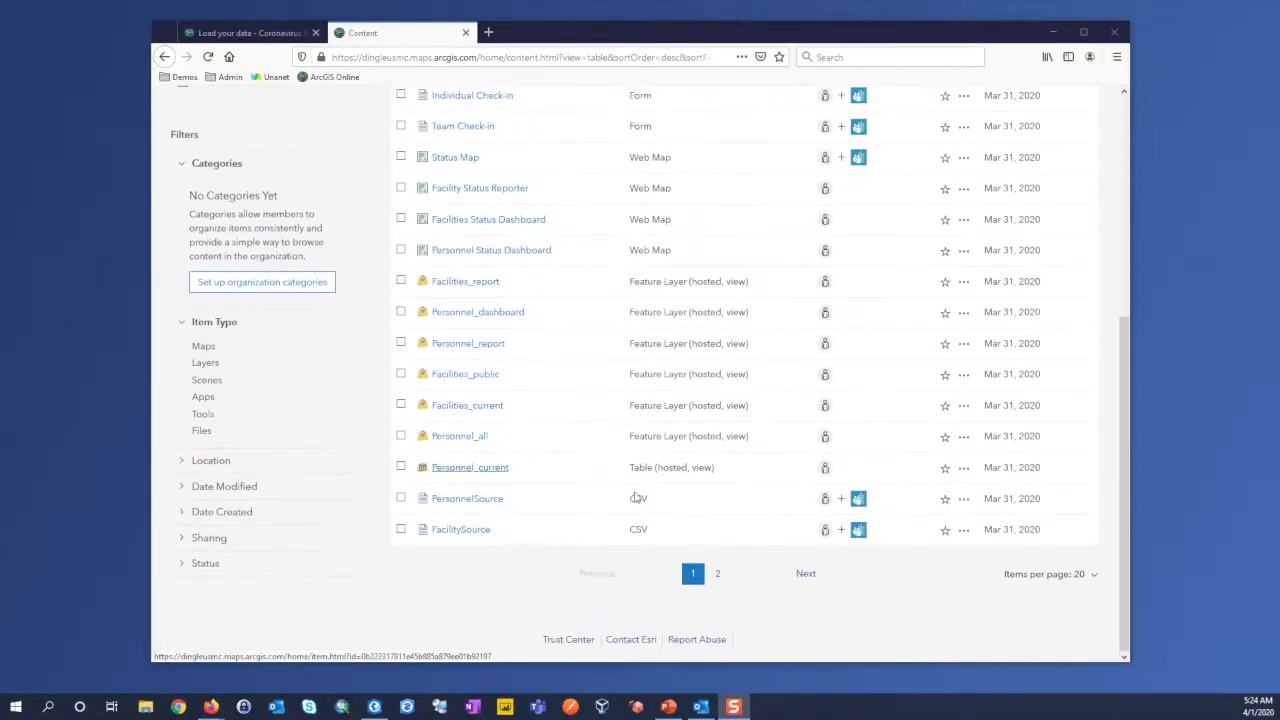
scroll(717, 575, up, 4)
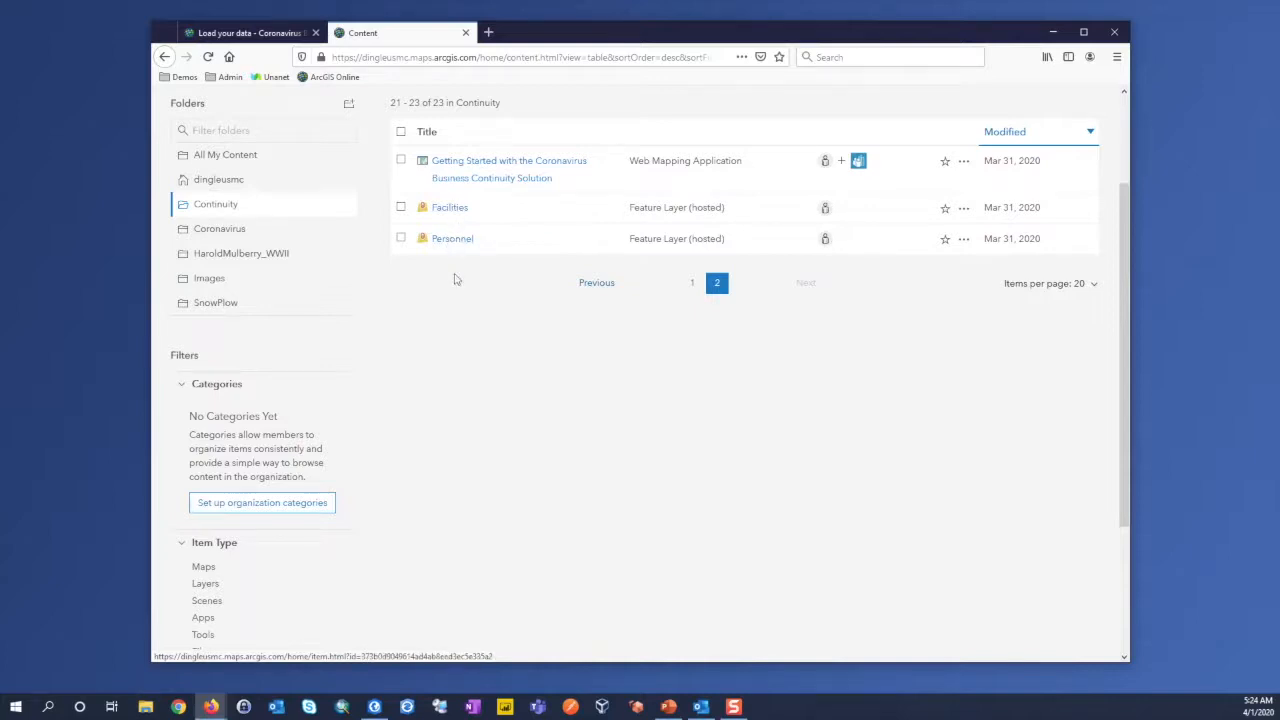
click(448, 243)
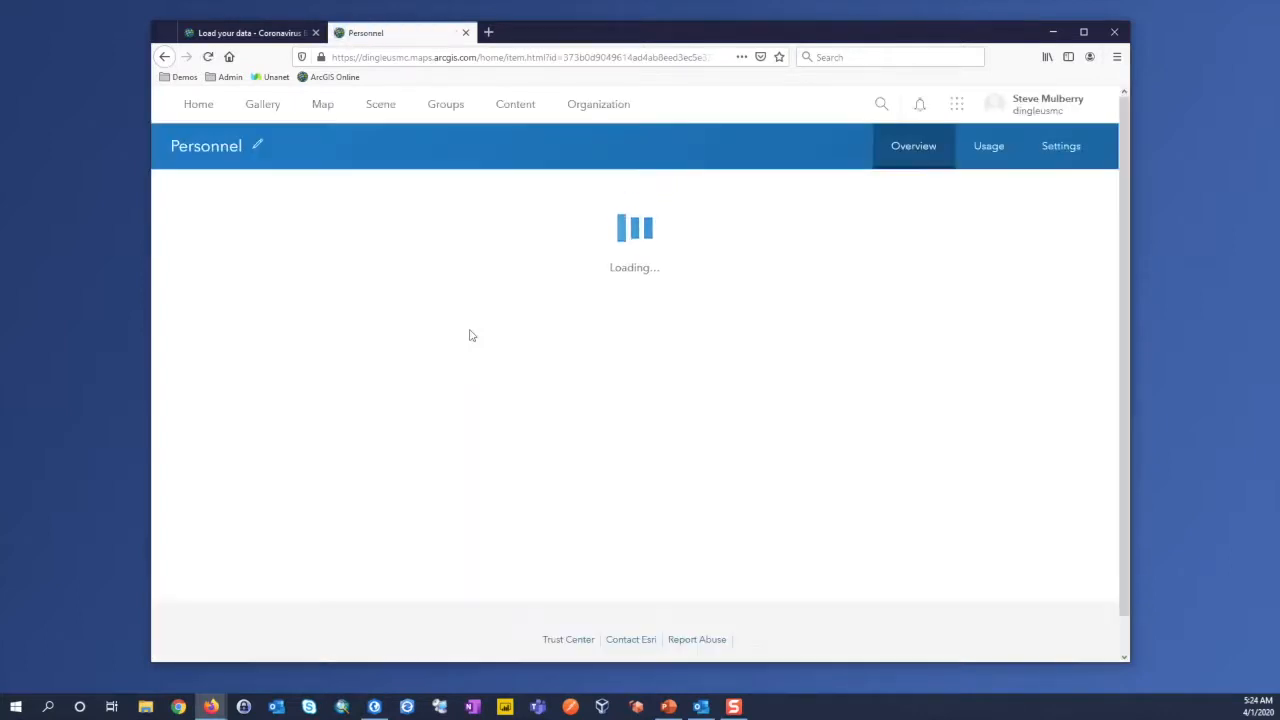
click(1012, 400)
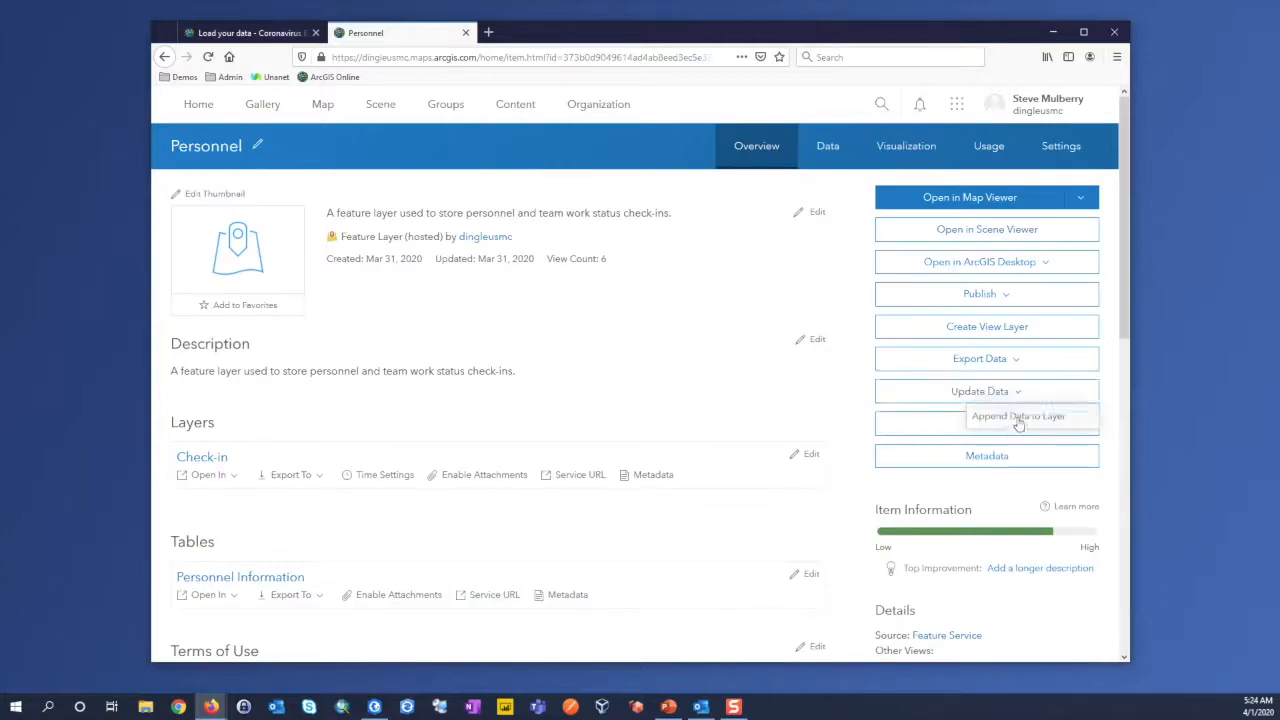
click(1015, 420)
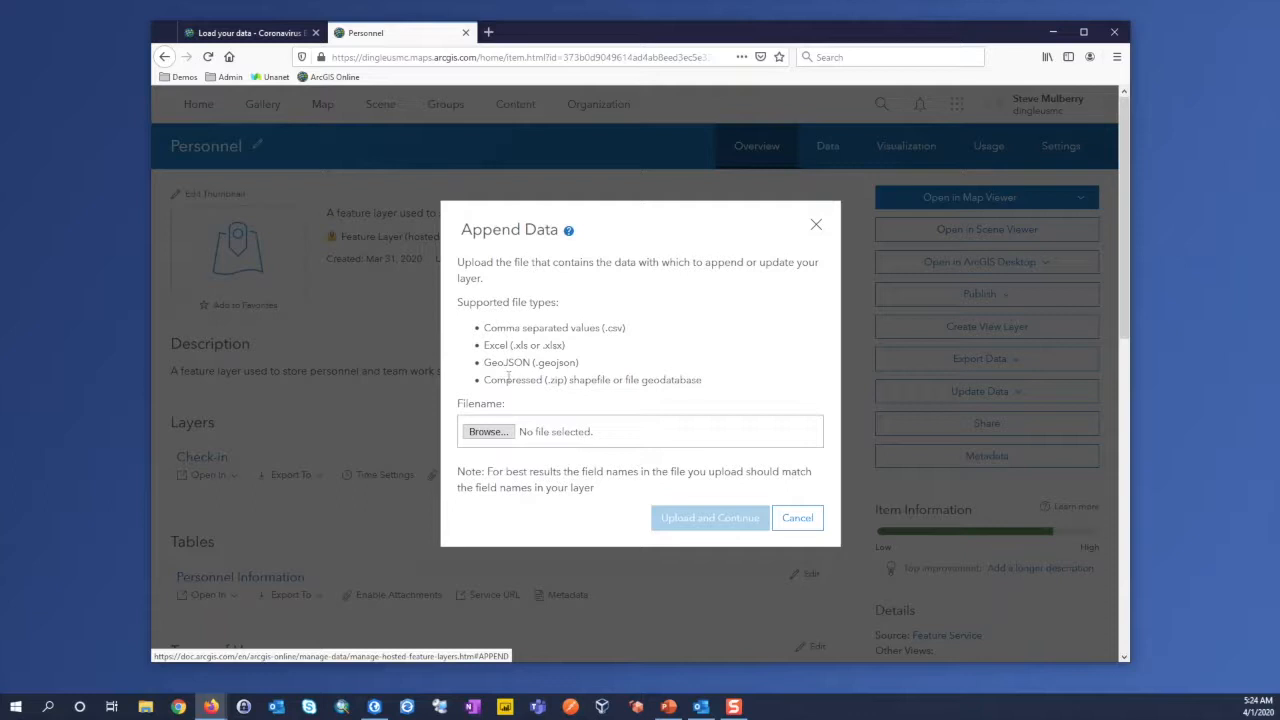
Step: Upload PersonnelSource.csv from the Downloads folder as the data to append and continue to the append options
click(494, 433)
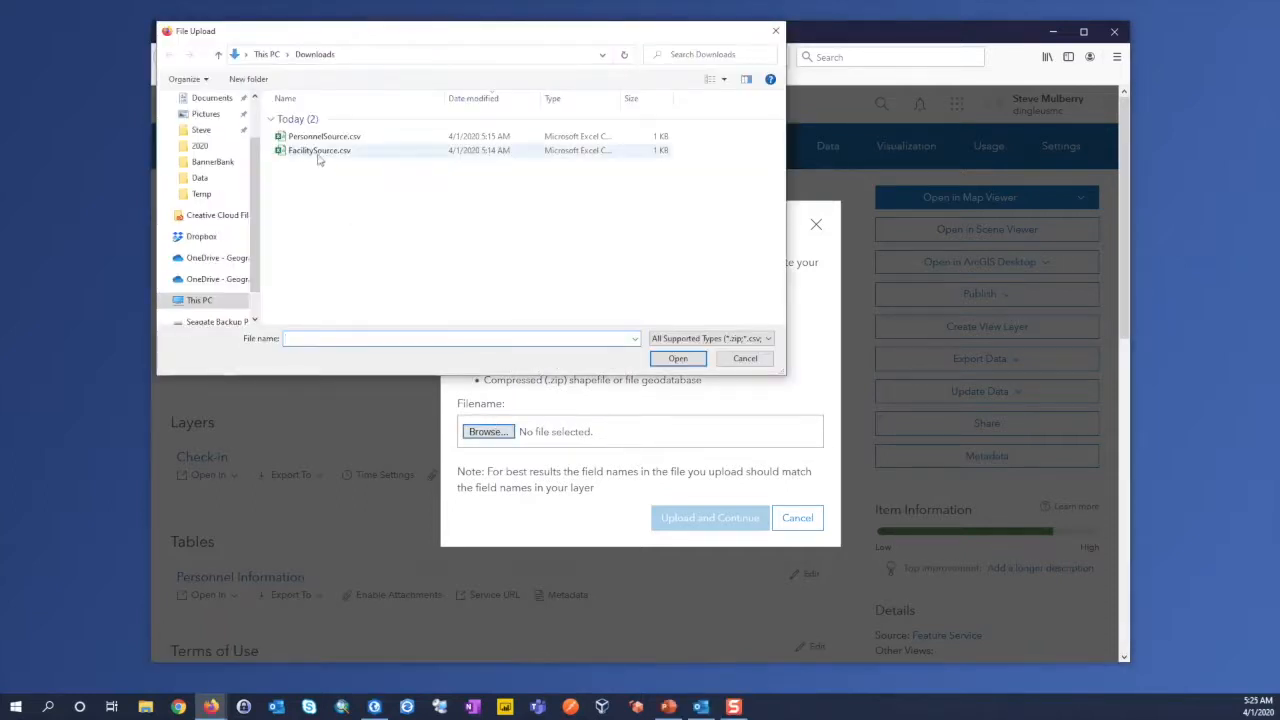
click(320, 137)
click(670, 359)
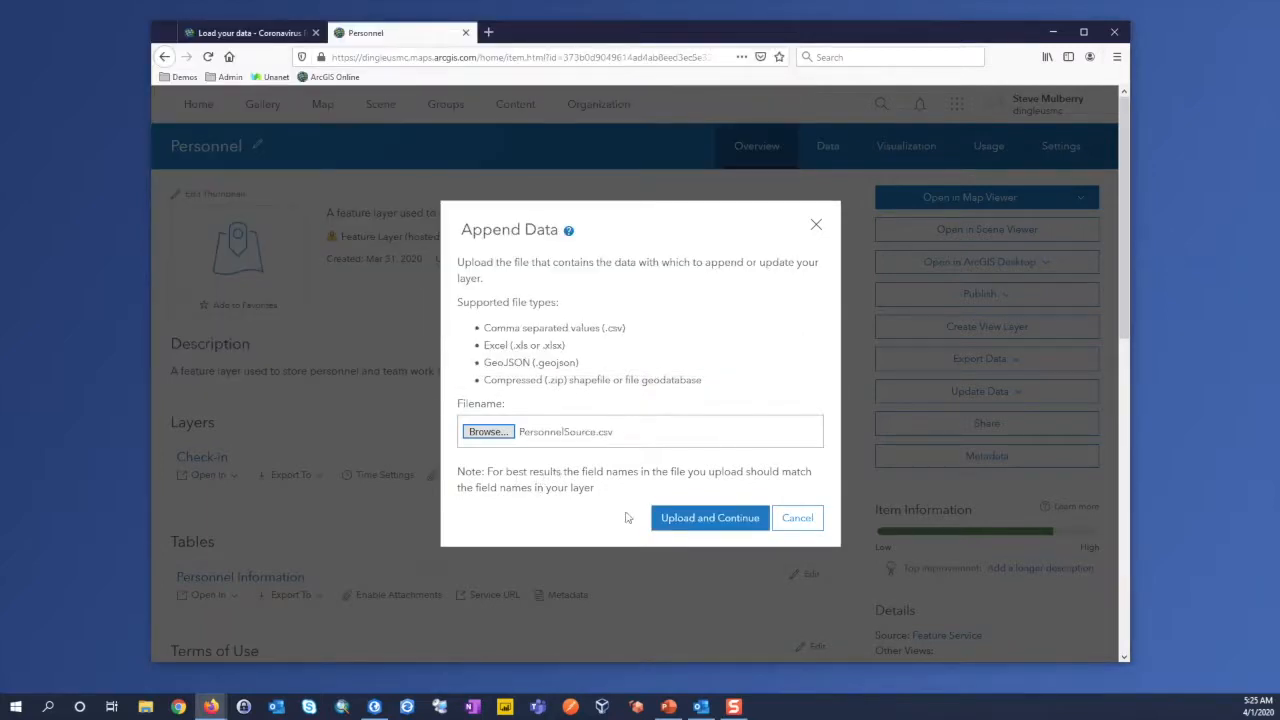
click(716, 527)
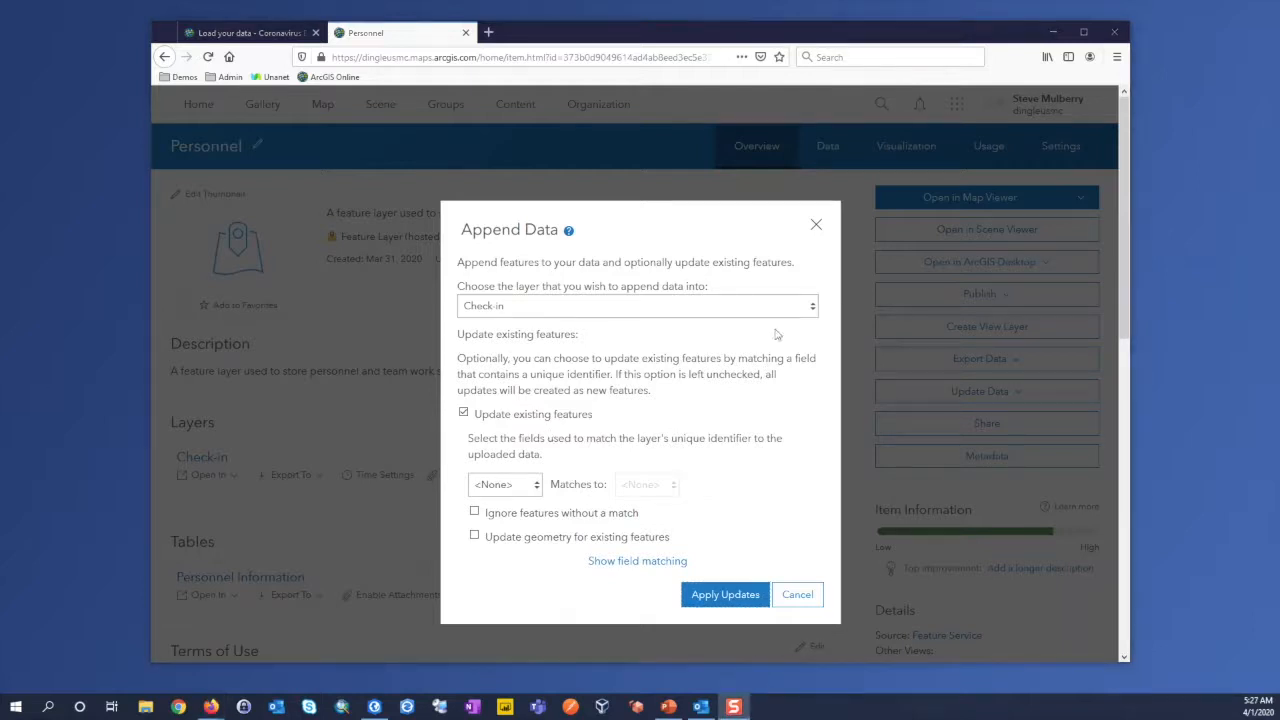
Step: Append the uploaded data to the Personnel Information table as new features, with updating of existing features off, after reviewing the field matching
click(814, 313)
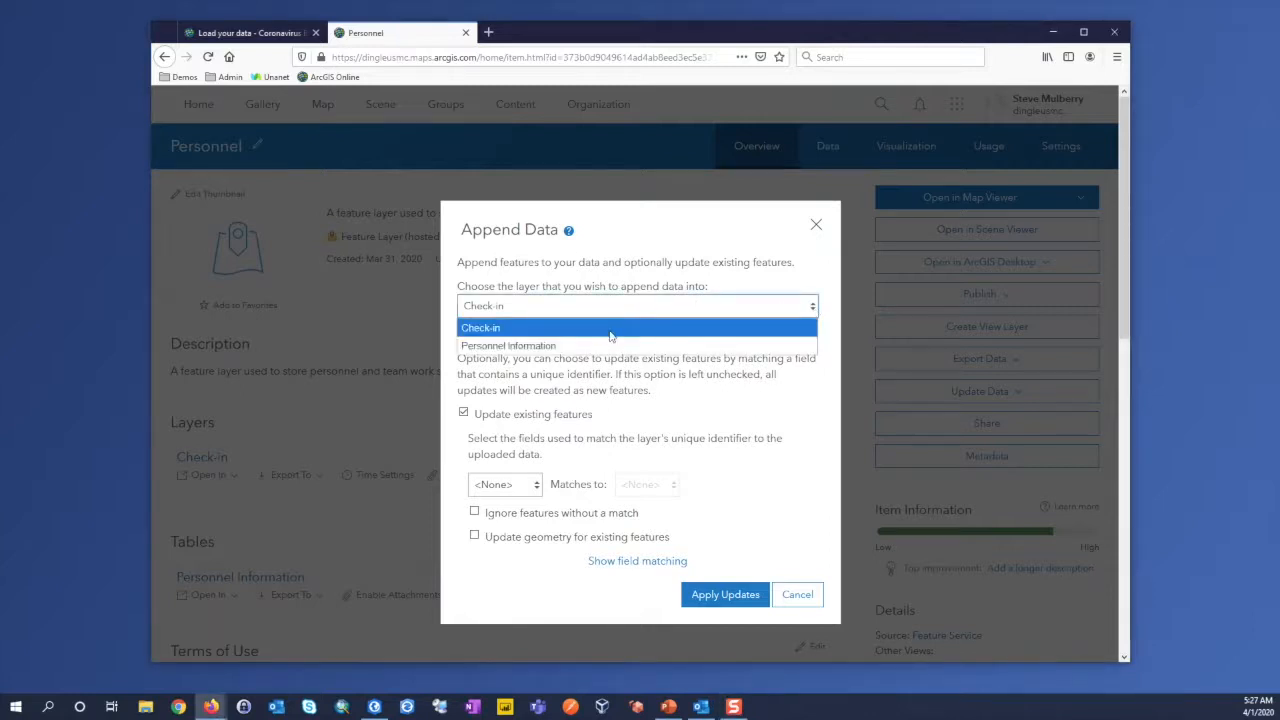
click(495, 352)
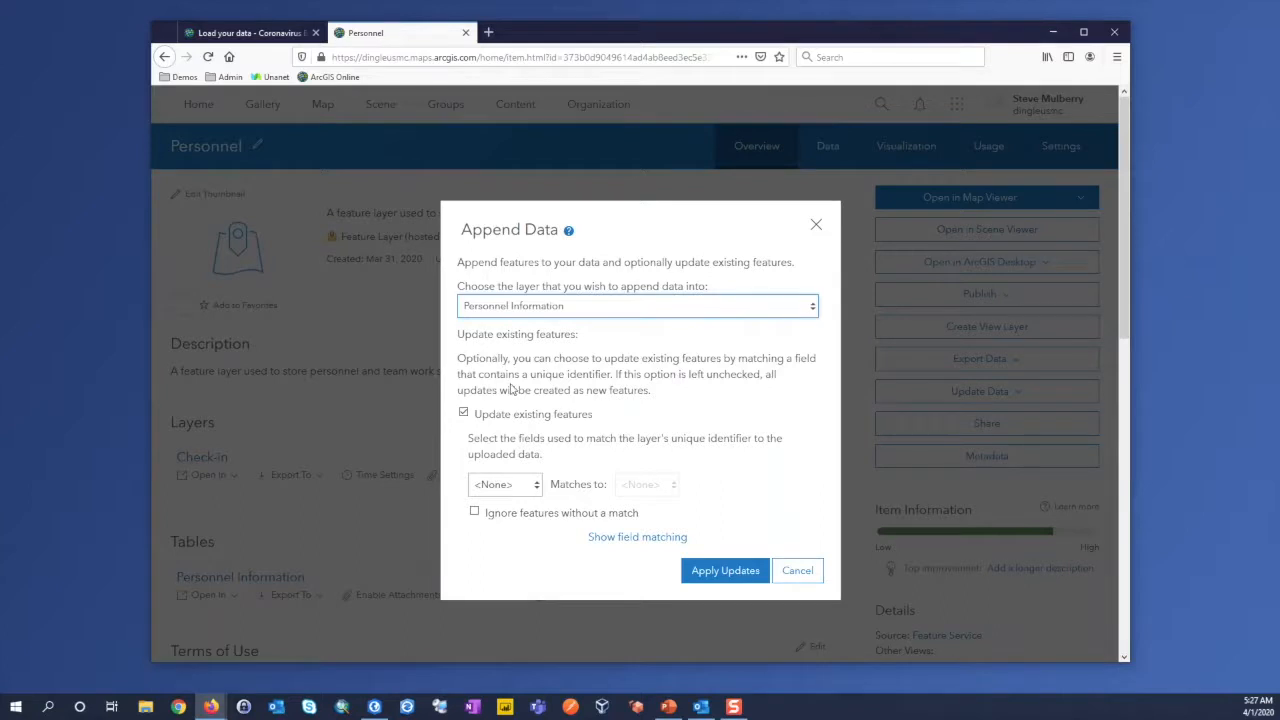
click(464, 413)
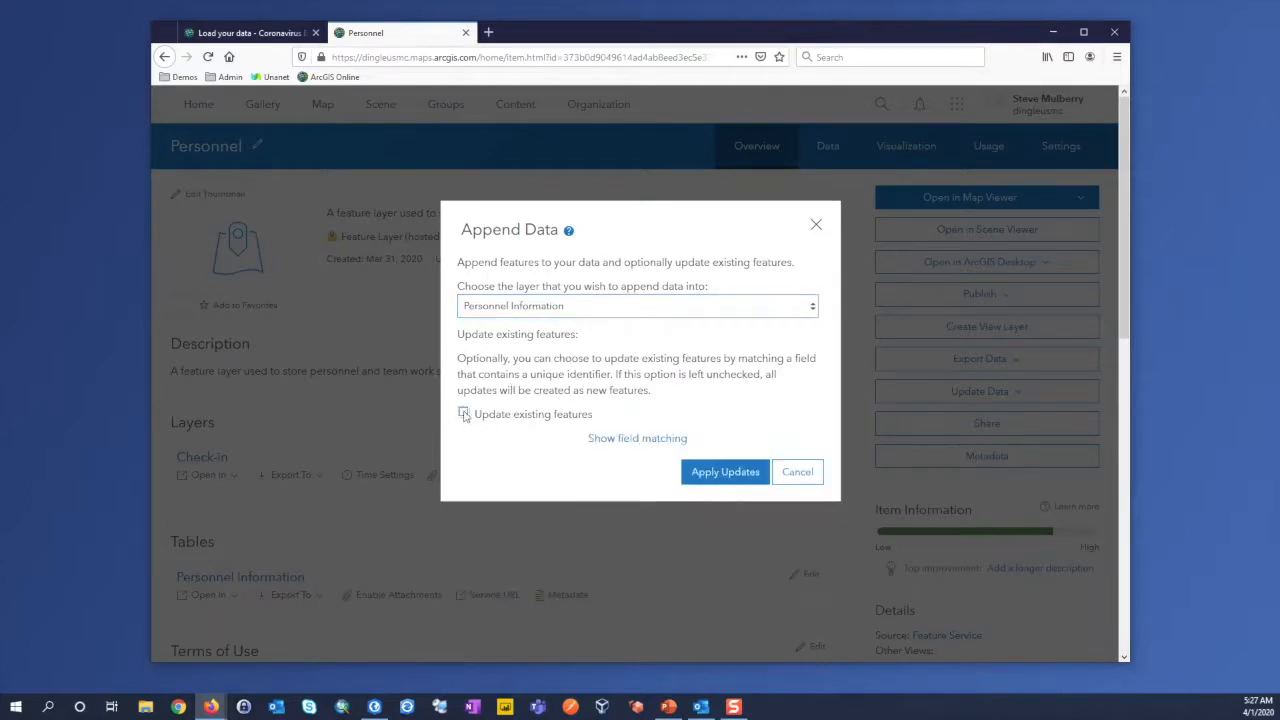
click(636, 440)
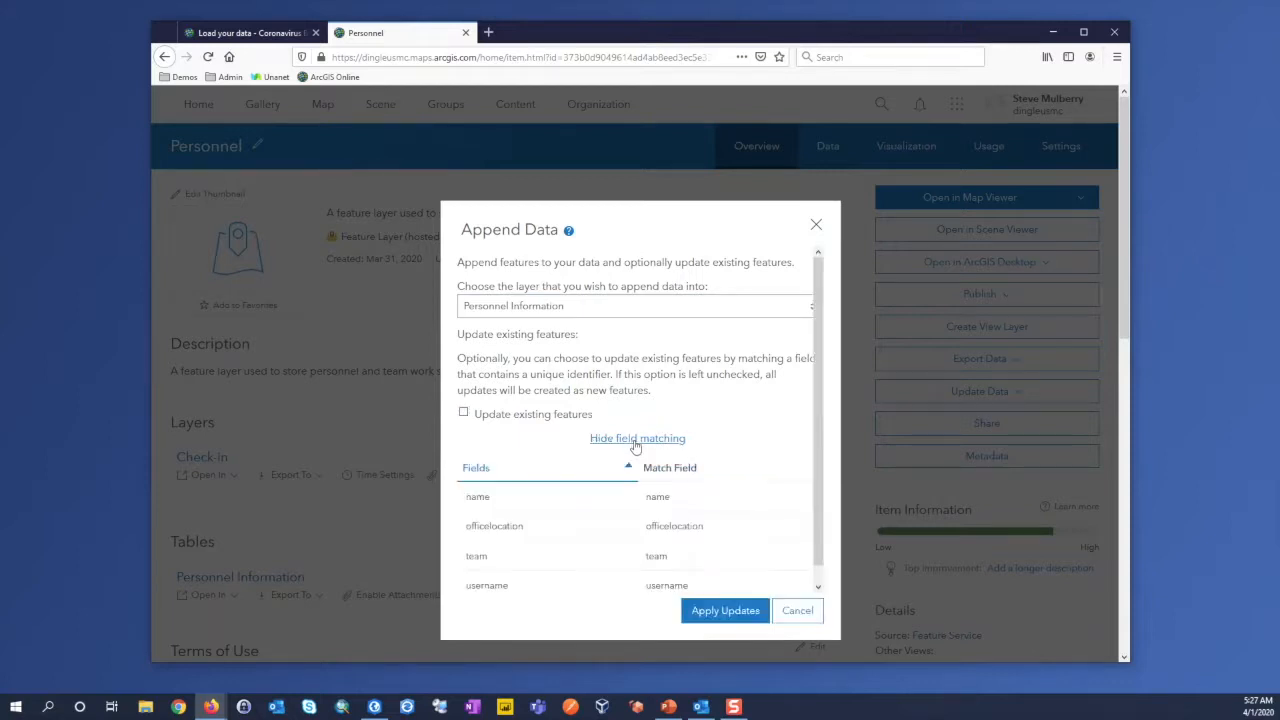
scroll(821, 387, down, 1)
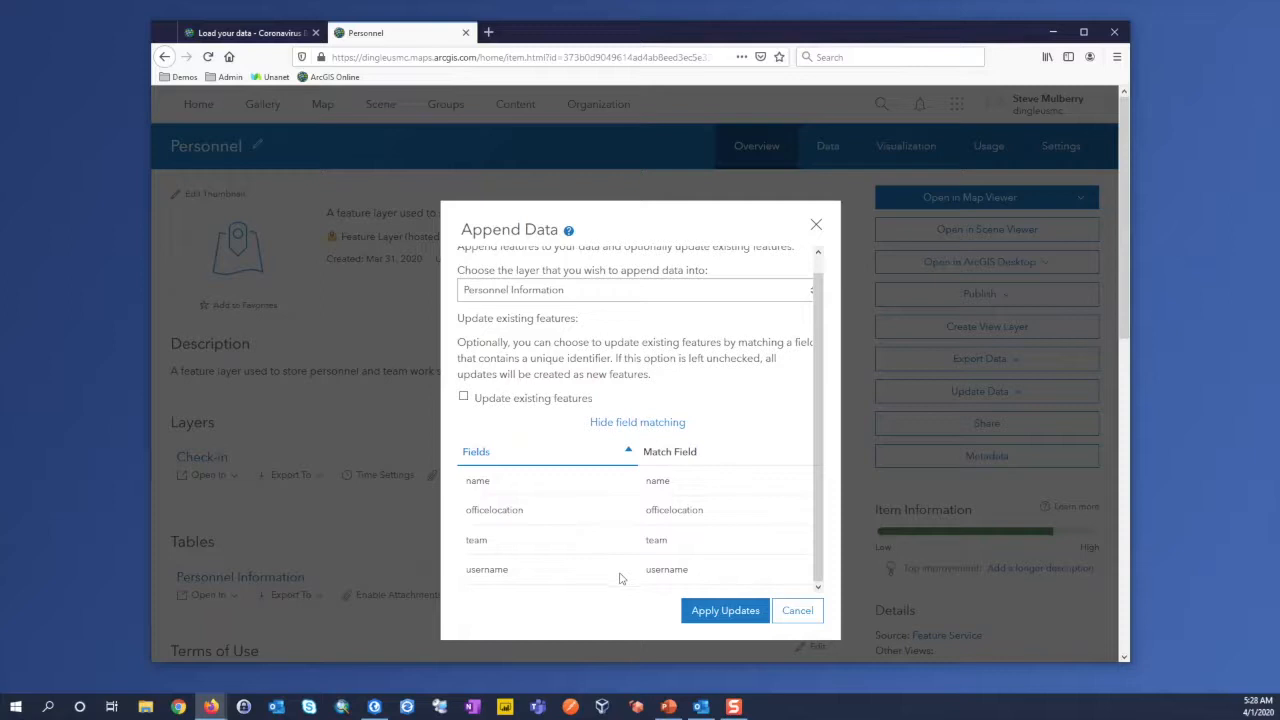
click(730, 610)
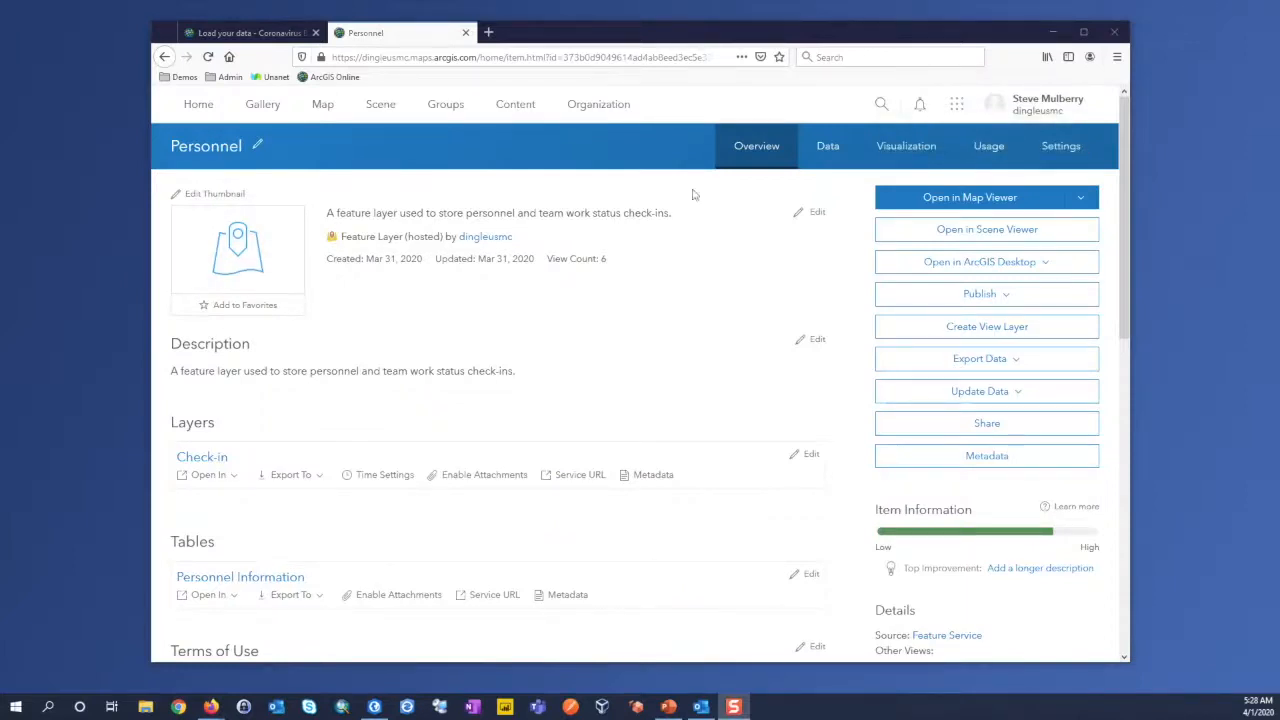
Step: Check the appended record in the Personnel Information table of the Personnel layer's data view
click(830, 165)
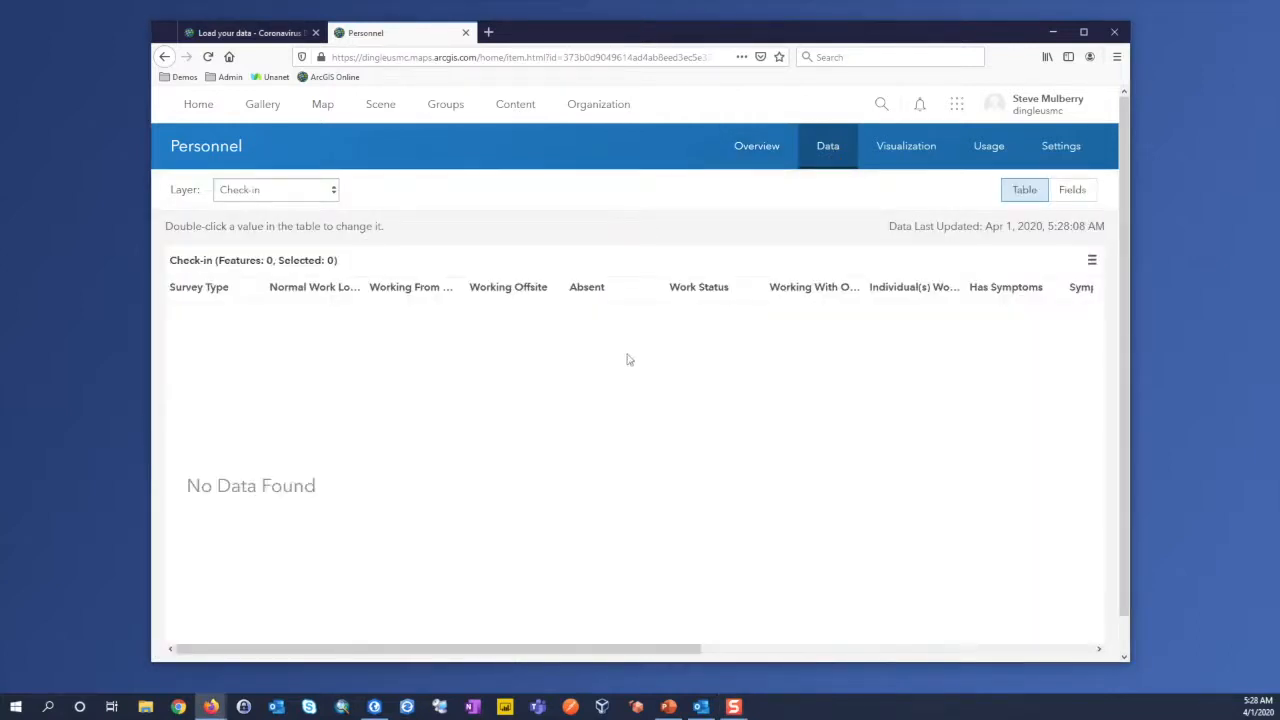
click(336, 190)
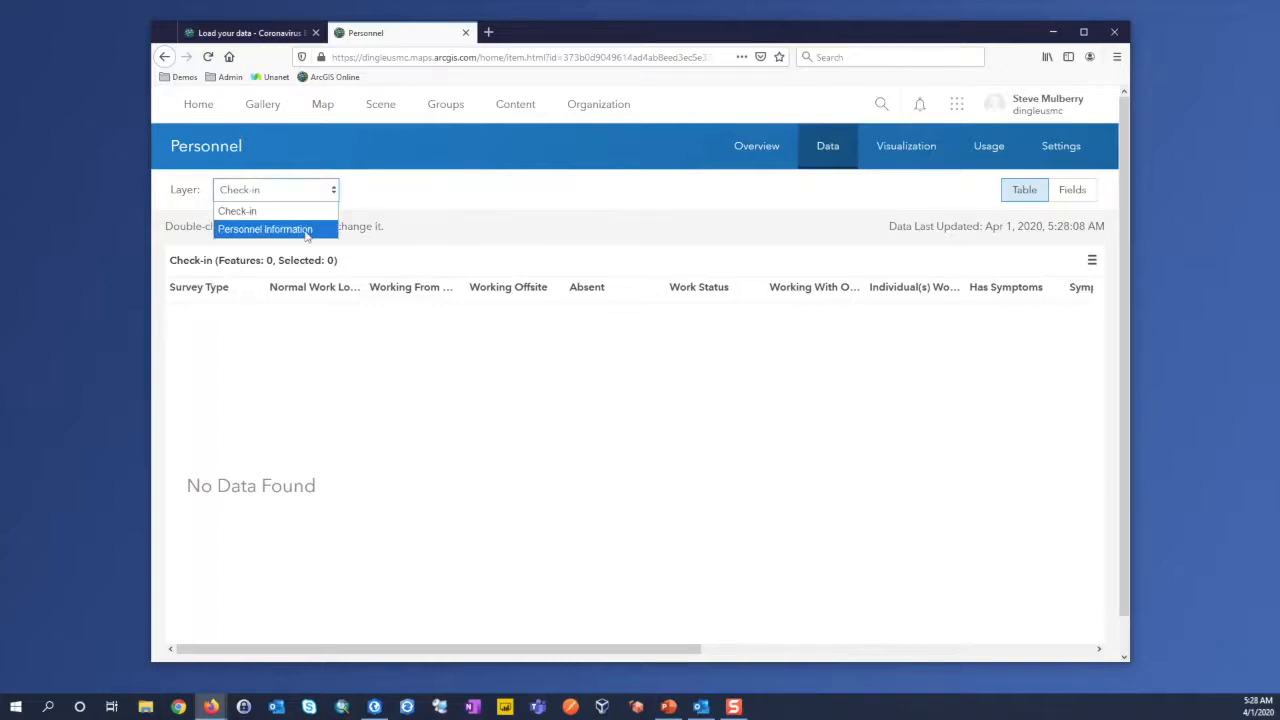
click(240, 229)
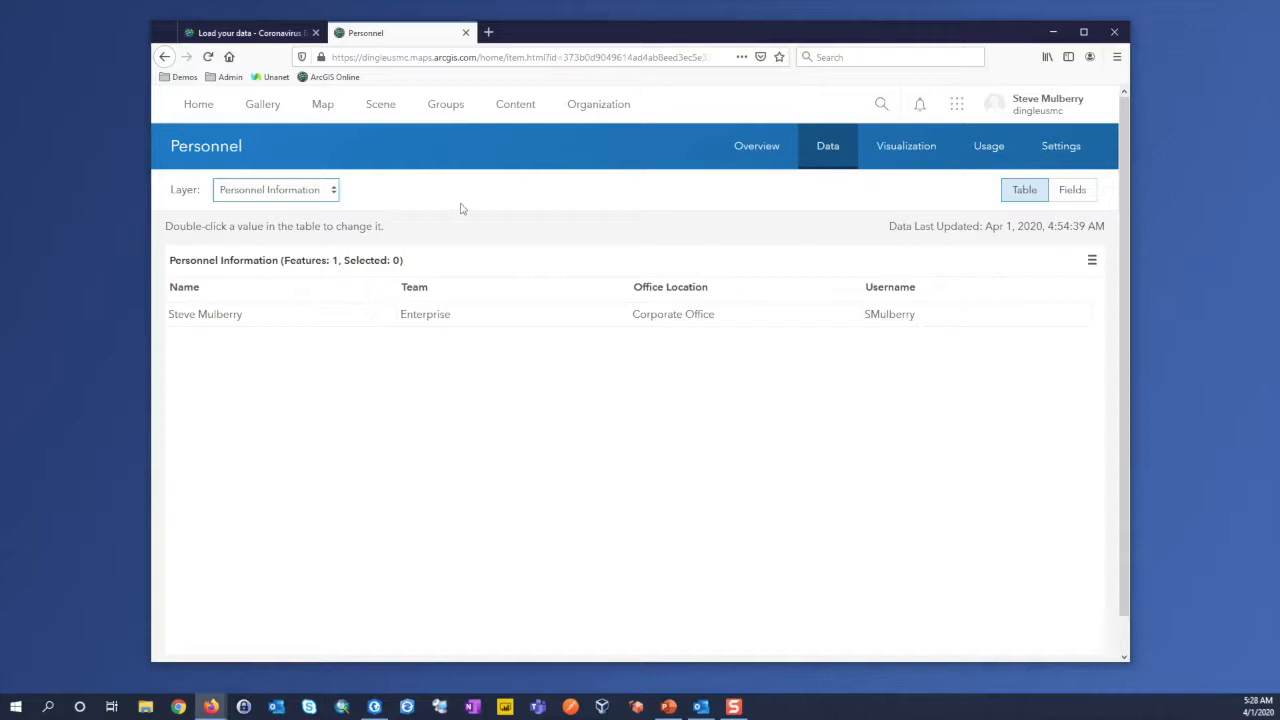
Step: Open the Facilities hosted feature layer from the Continuity folder's second page and start appending data to it
click(517, 105)
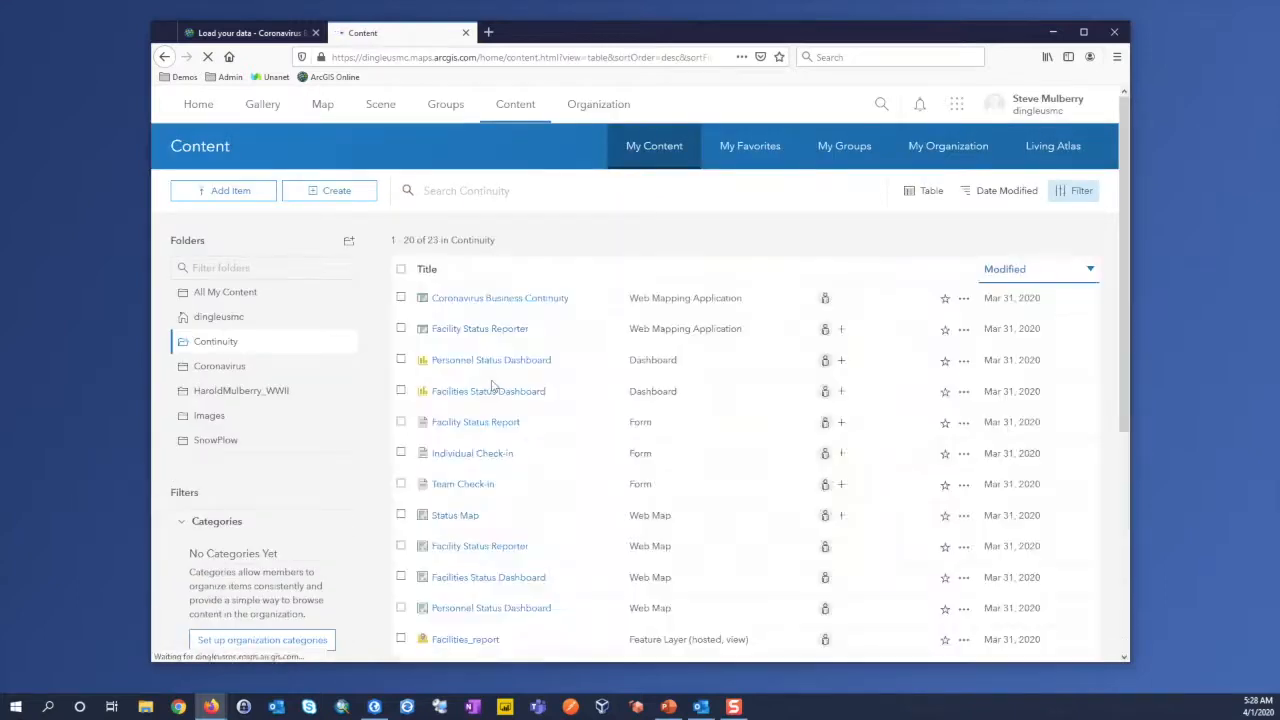
scroll(735, 505, down, 5)
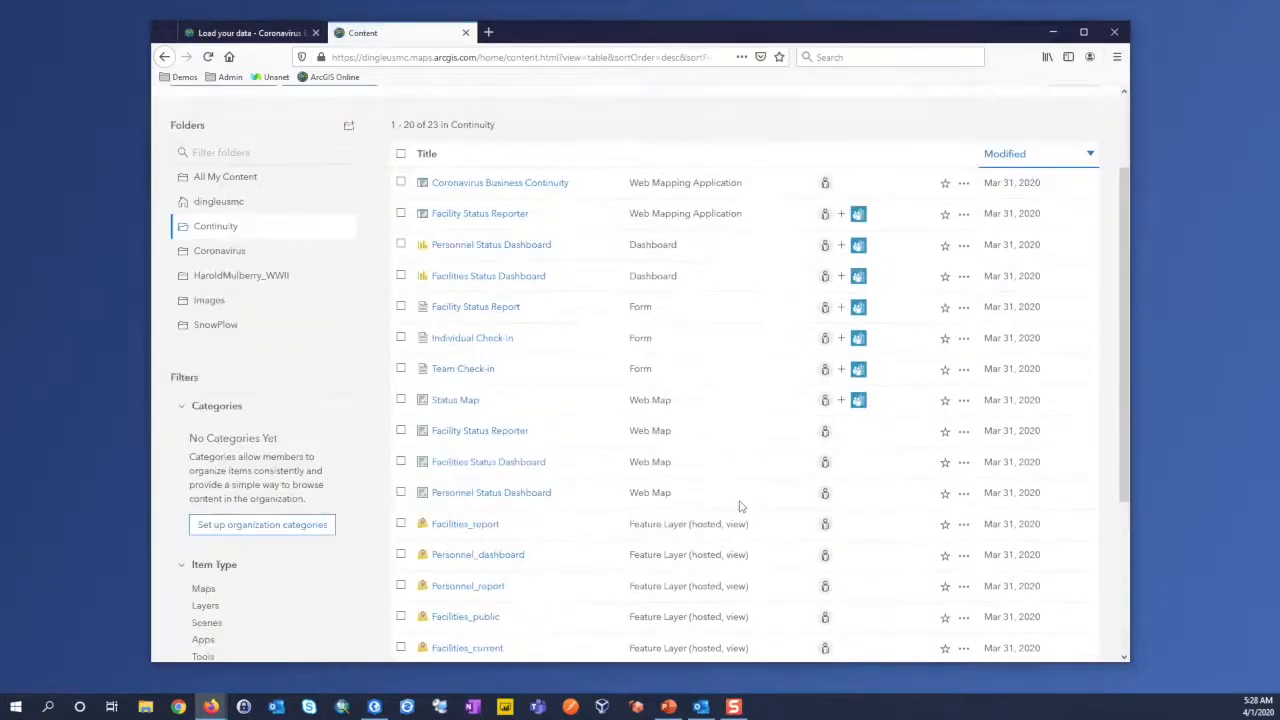
click(717, 593)
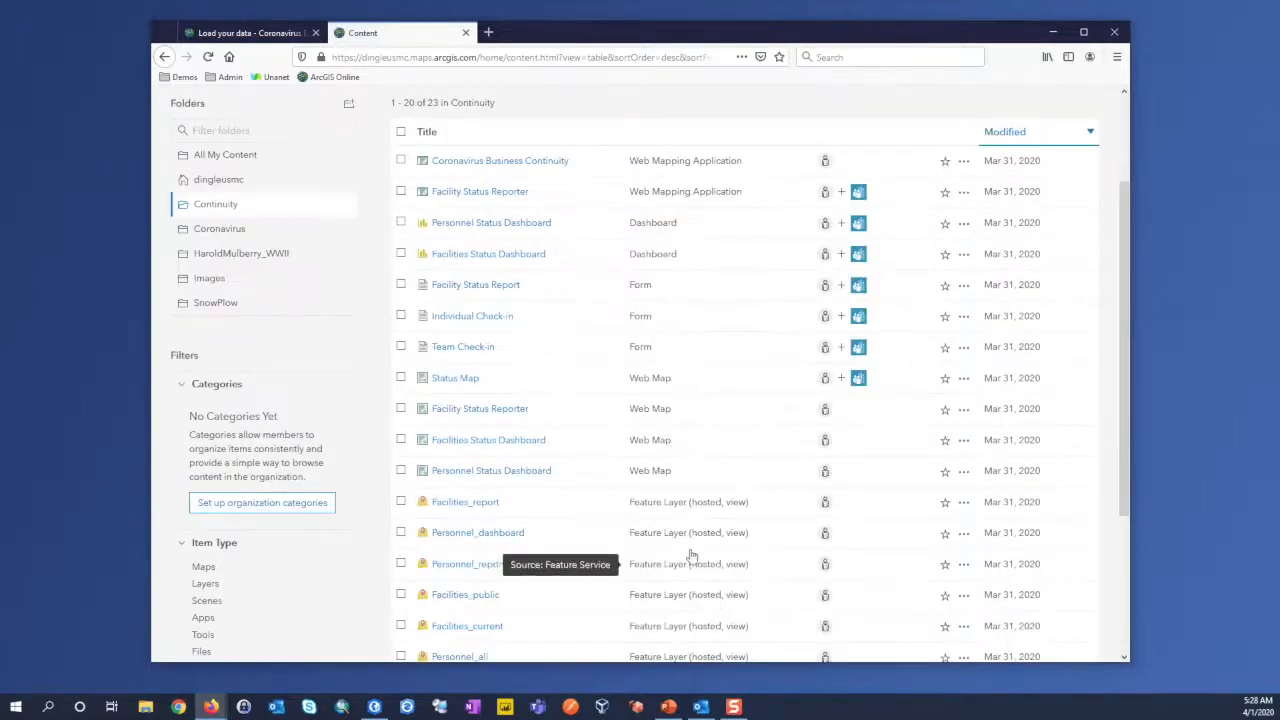
click(447, 209)
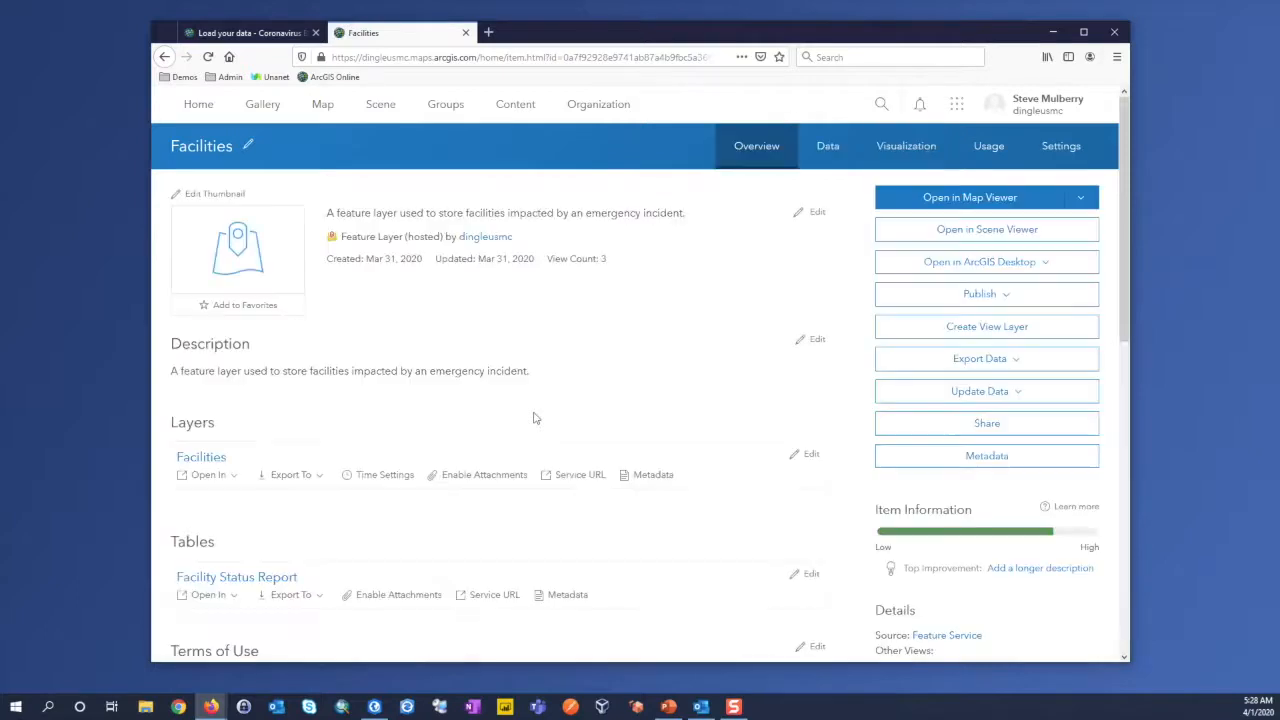
click(1014, 395)
click(1013, 418)
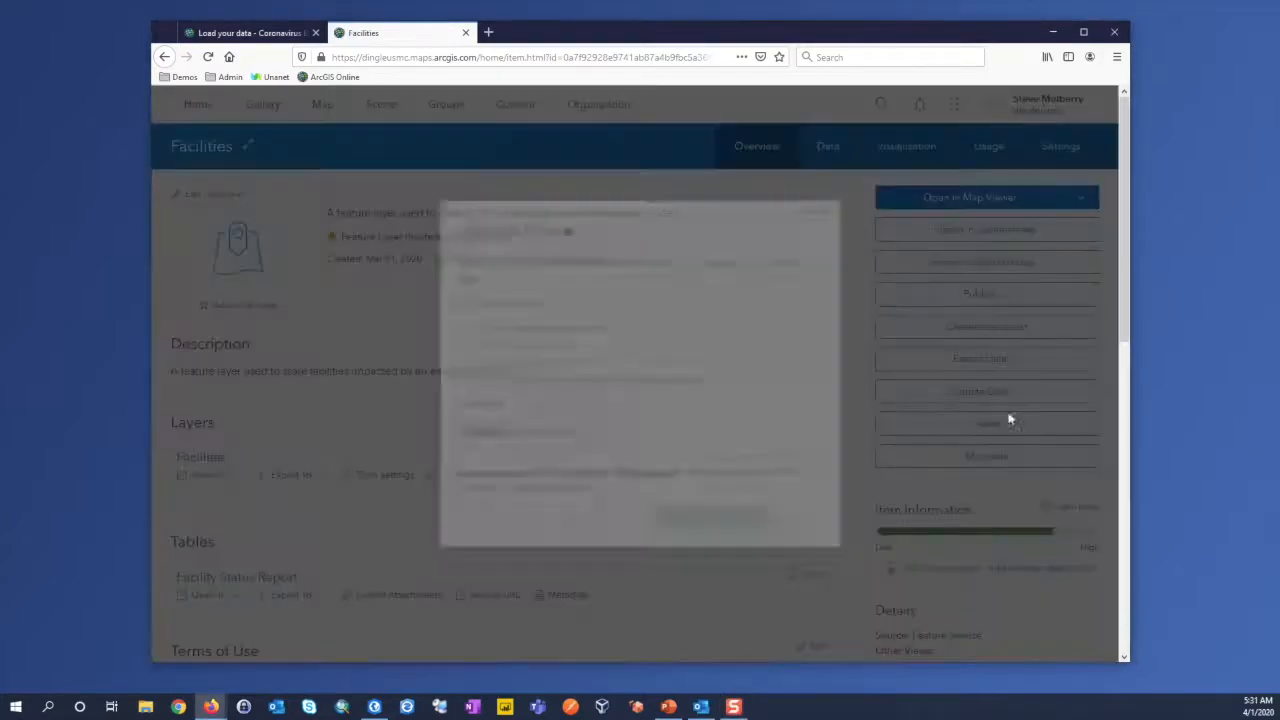
Step: Upload FacilitySource.csv from the Downloads folder as the data to append and continue to the append options
click(497, 434)
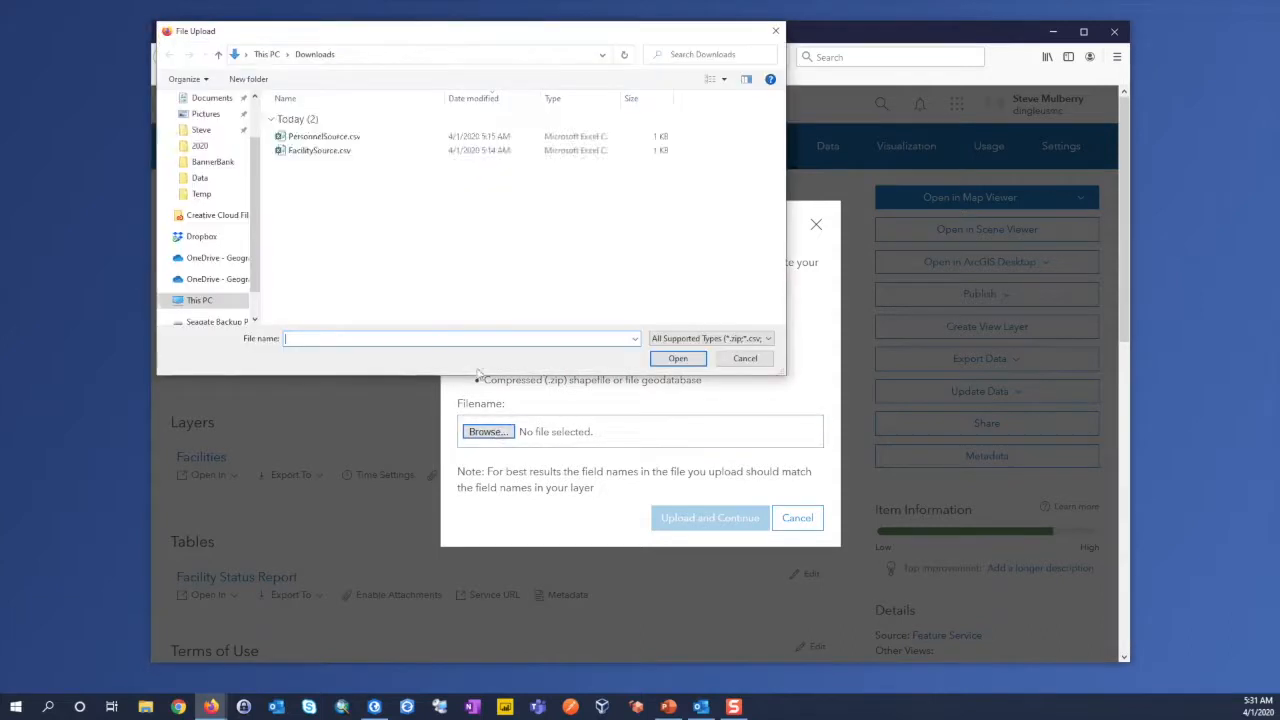
click(320, 152)
click(676, 358)
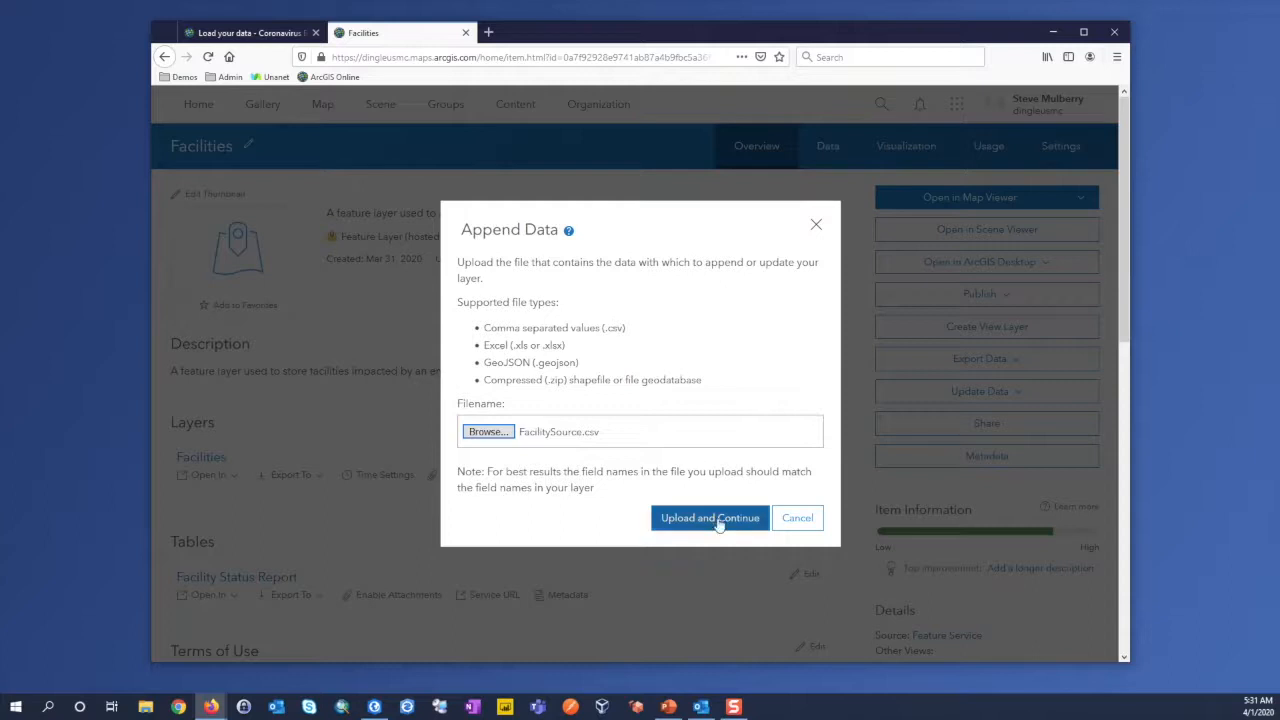
click(712, 519)
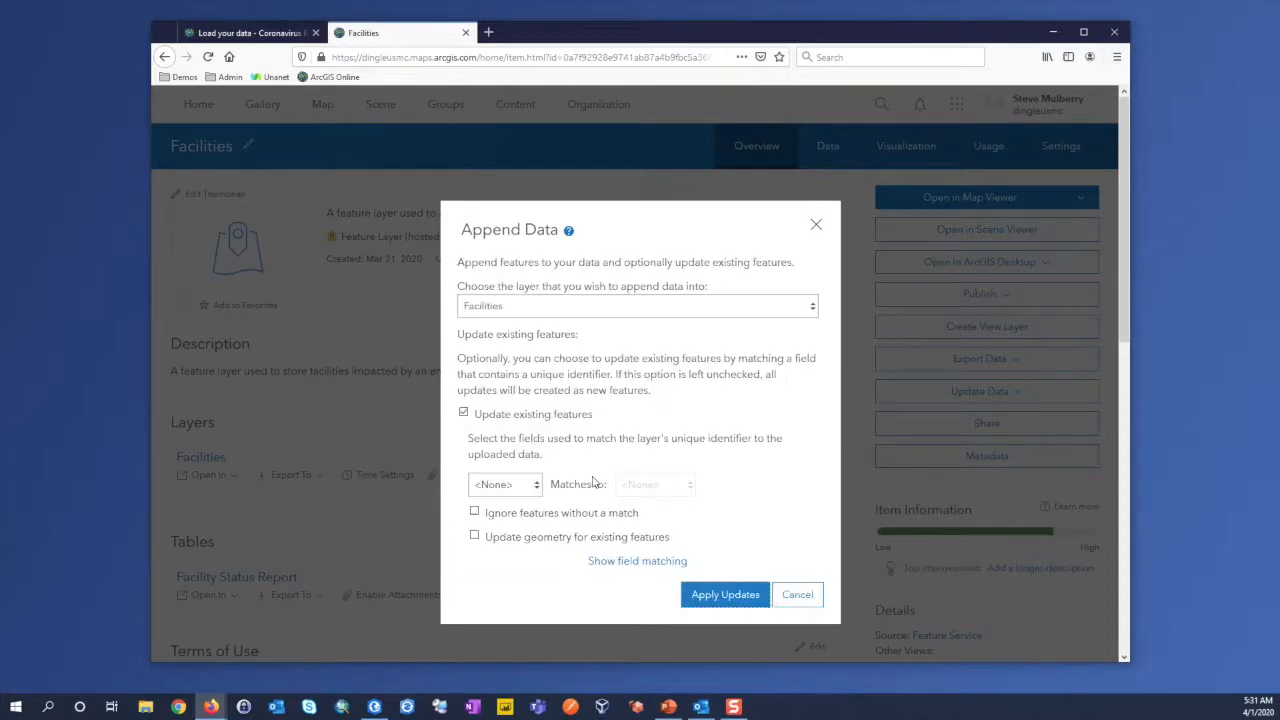
Step: Choose the Facilities layer as the append target and turn off updating of existing features
click(508, 310)
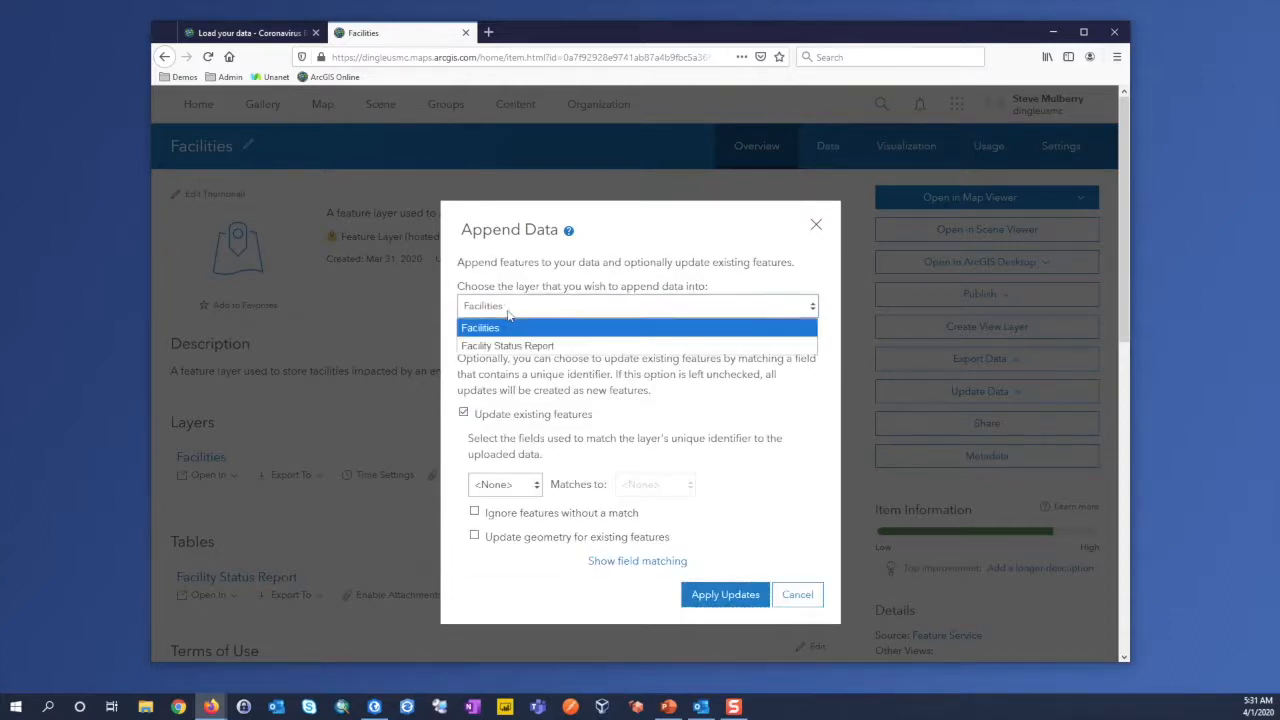
click(504, 330)
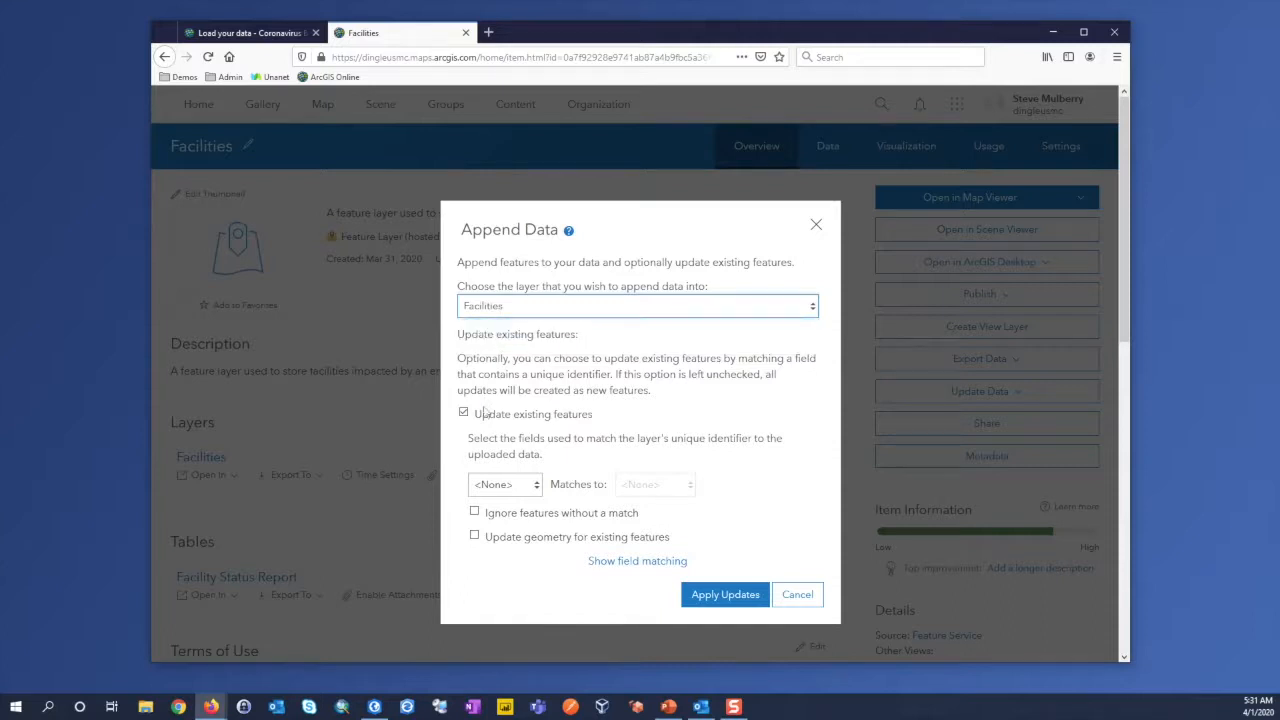
click(464, 414)
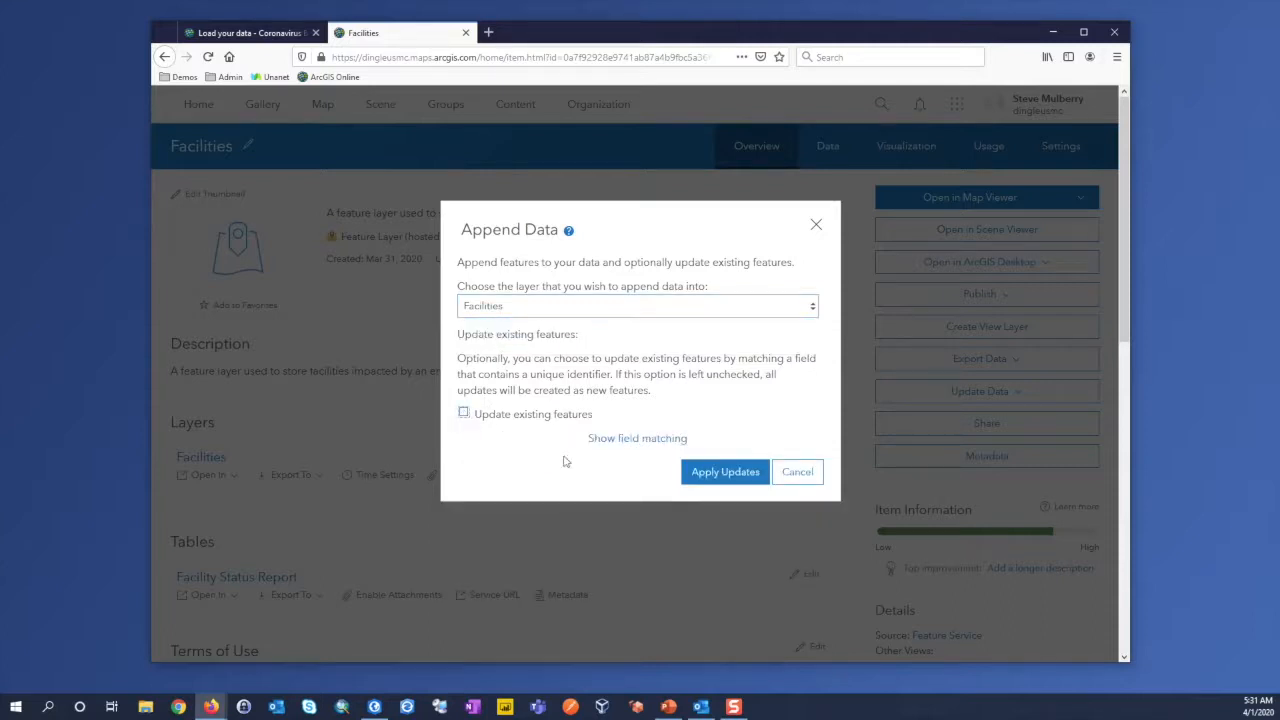
Step: Match the Latitude field to y and the Longitude field to x, review the remaining field matches, and apply the updates
click(622, 439)
scroll(632, 505, down, 3)
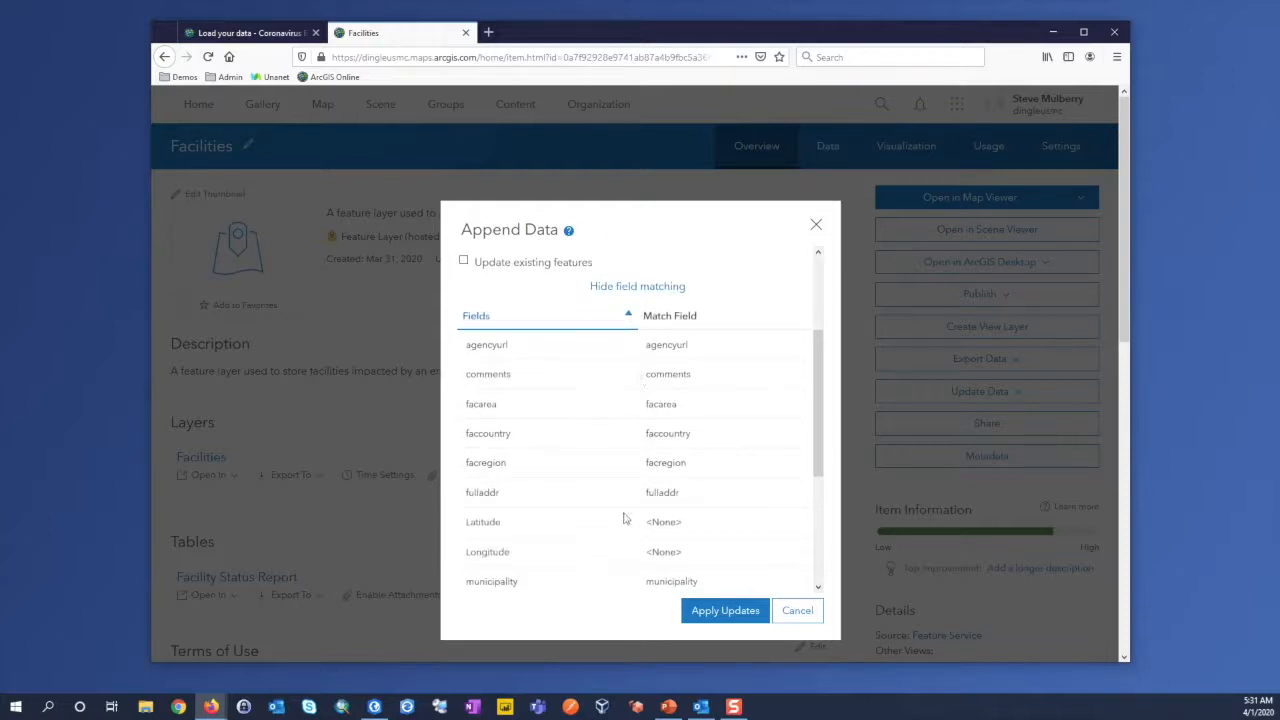
scroll(623, 491, down, 3)
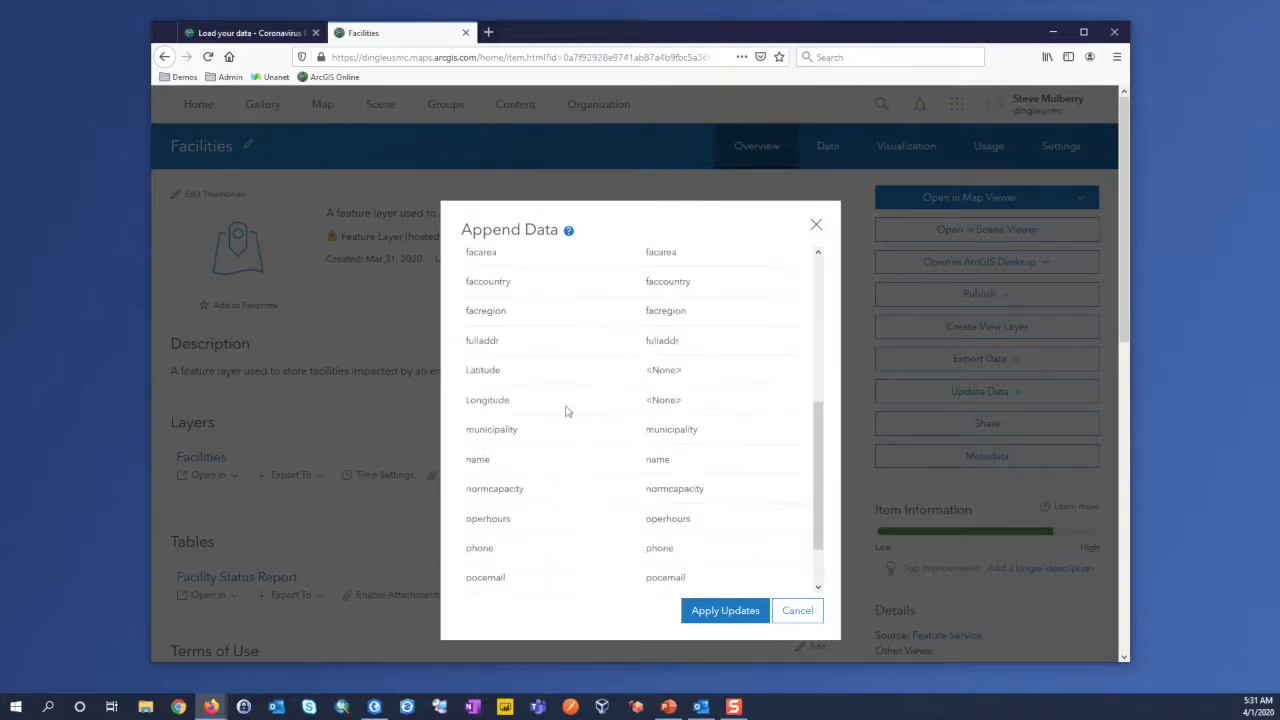
click(678, 372)
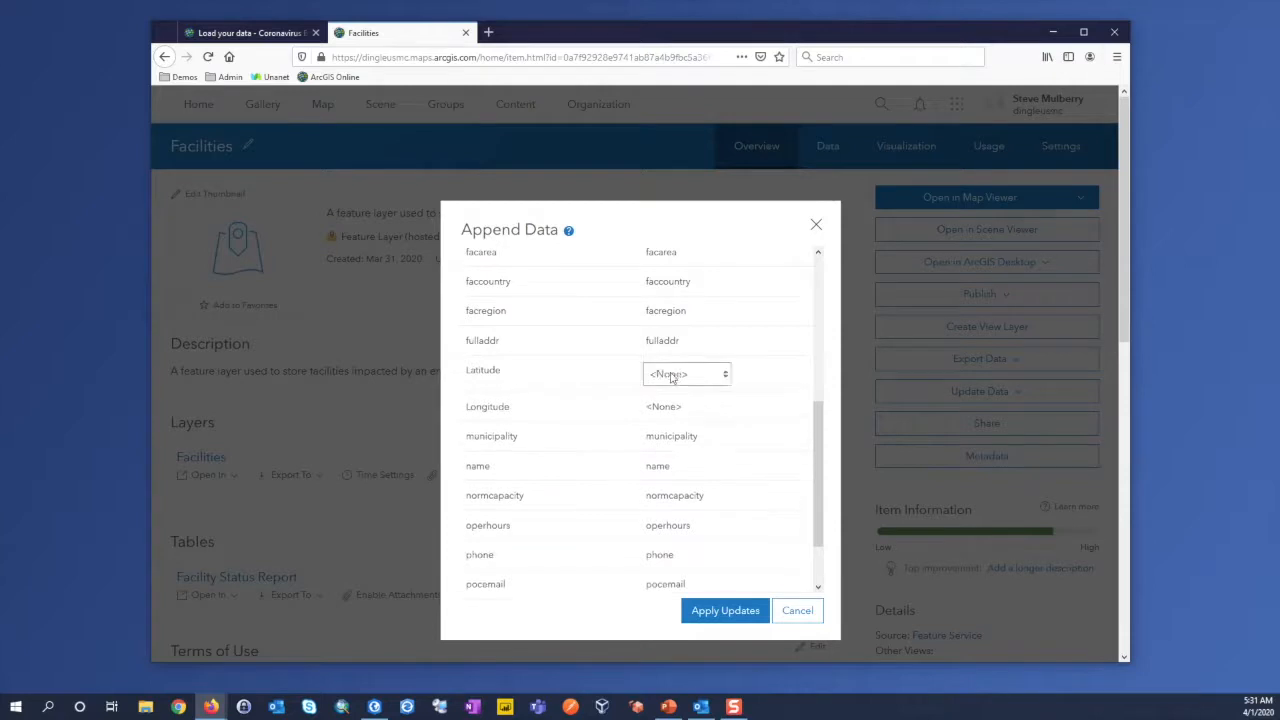
click(727, 376)
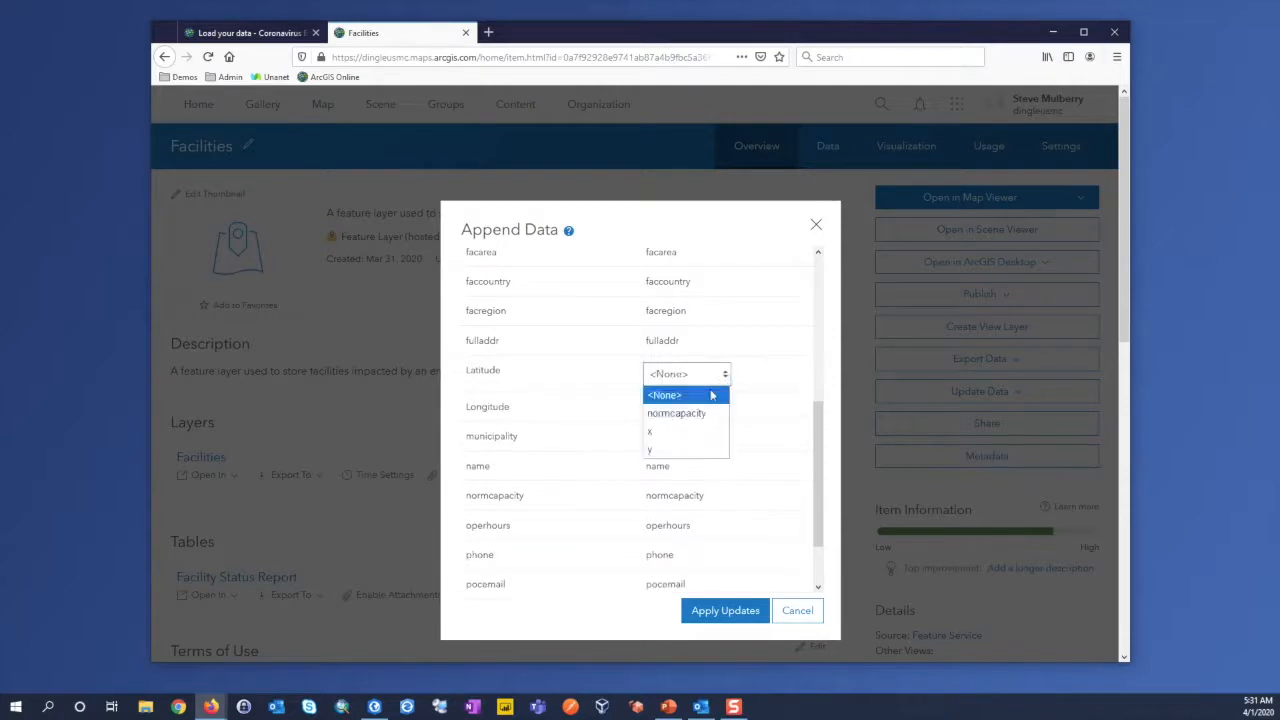
click(670, 432)
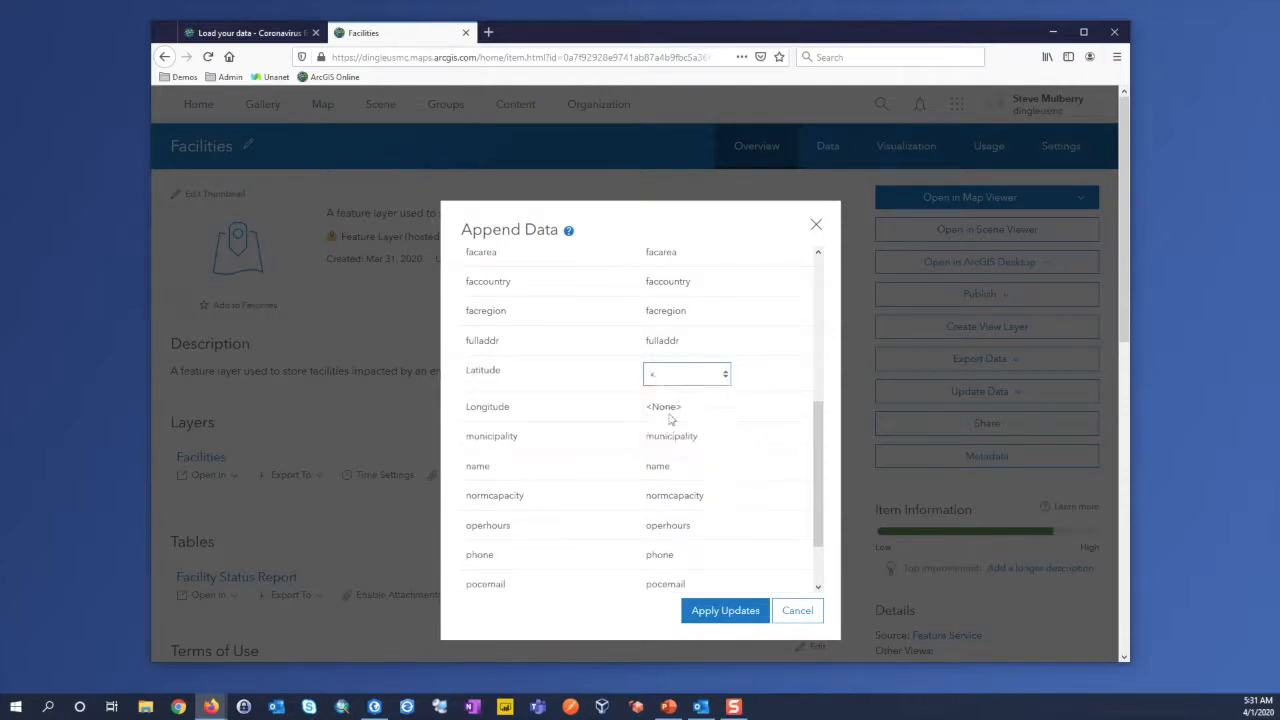
click(727, 375)
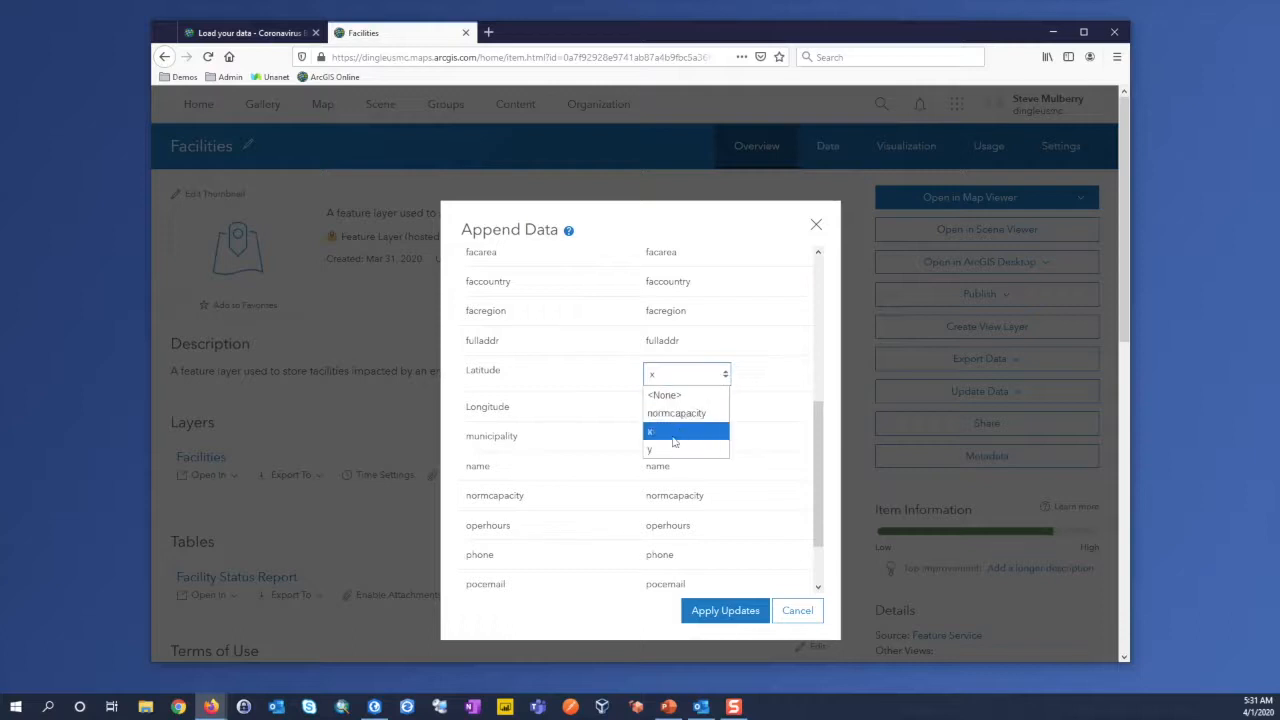
click(672, 448)
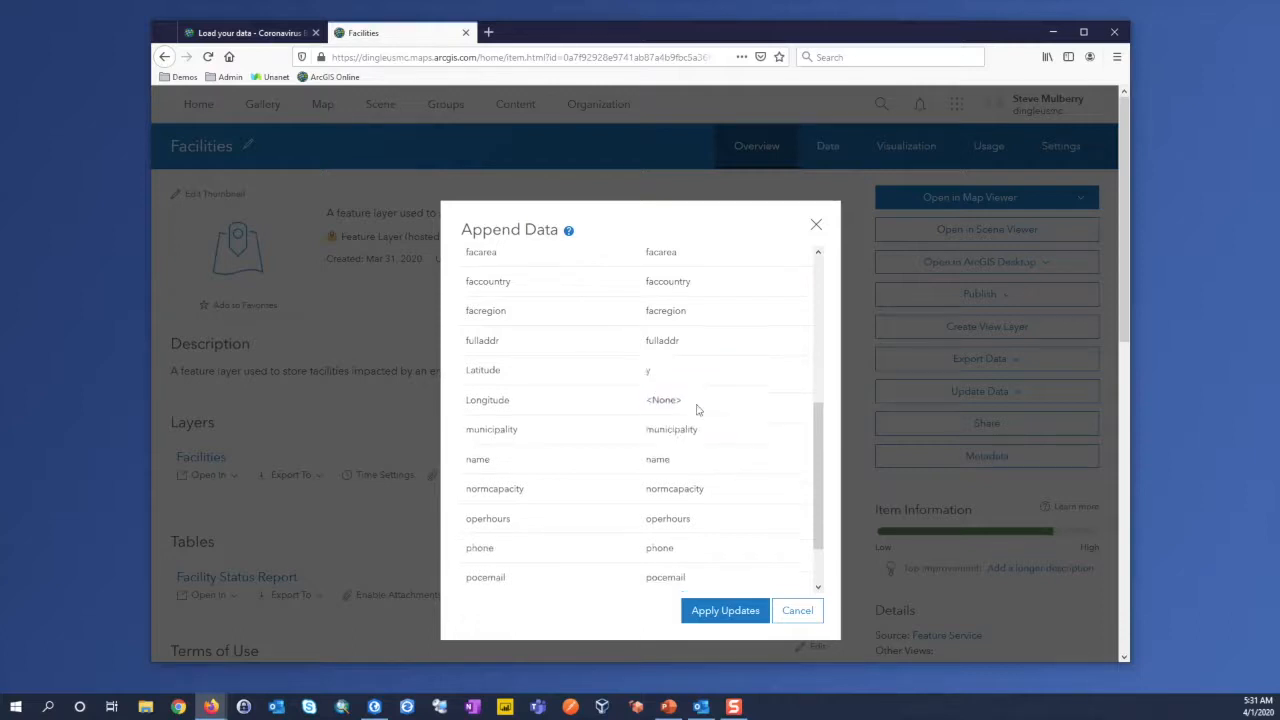
click(726, 406)
click(677, 462)
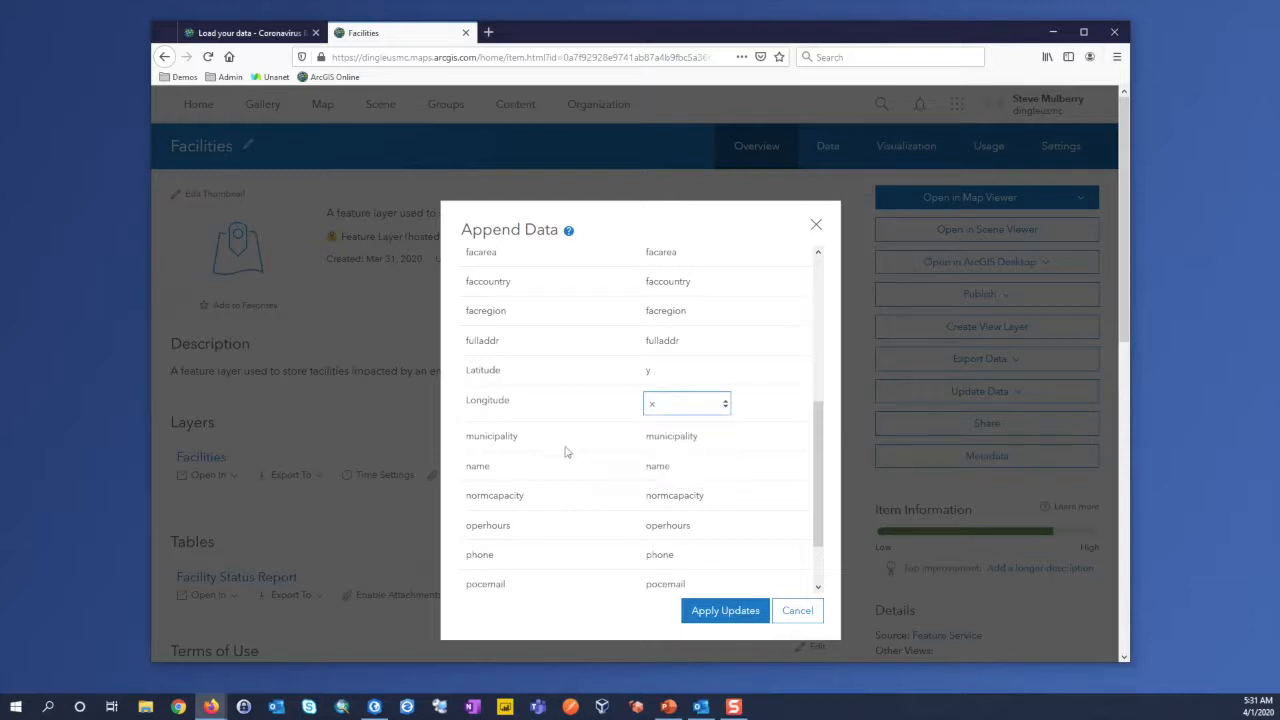
scroll(750, 475, down, 2)
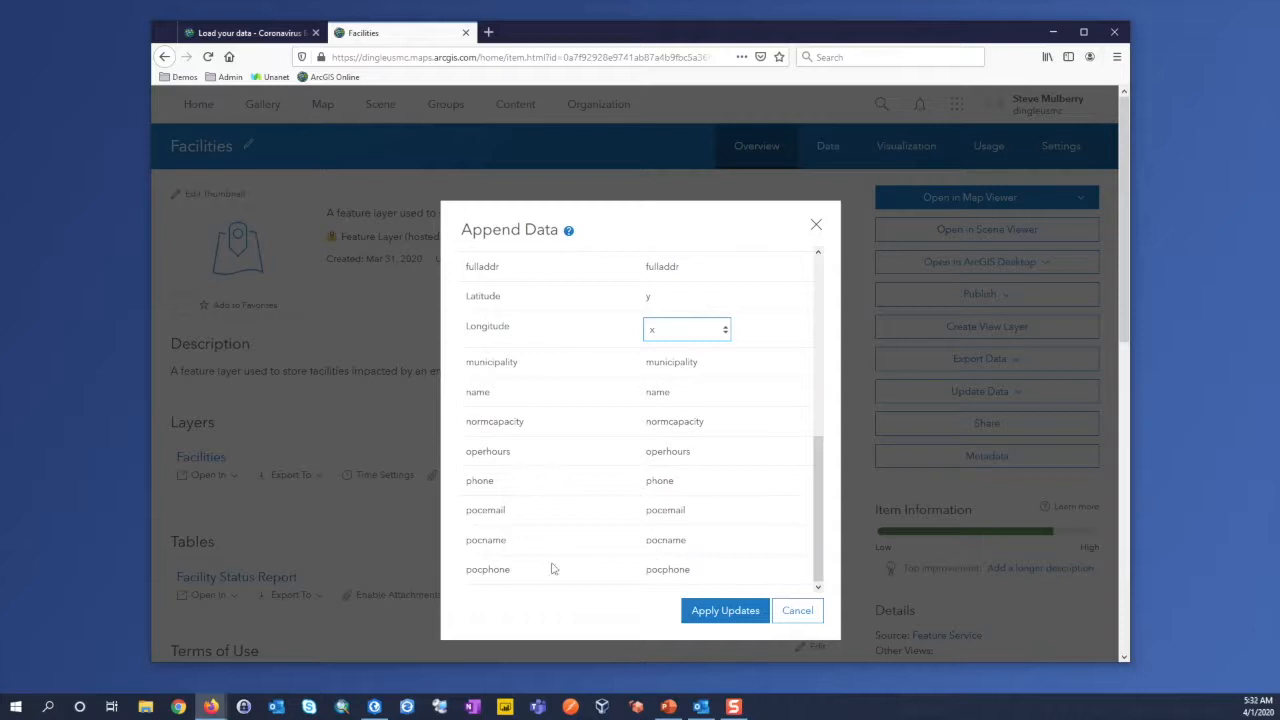
click(727, 610)
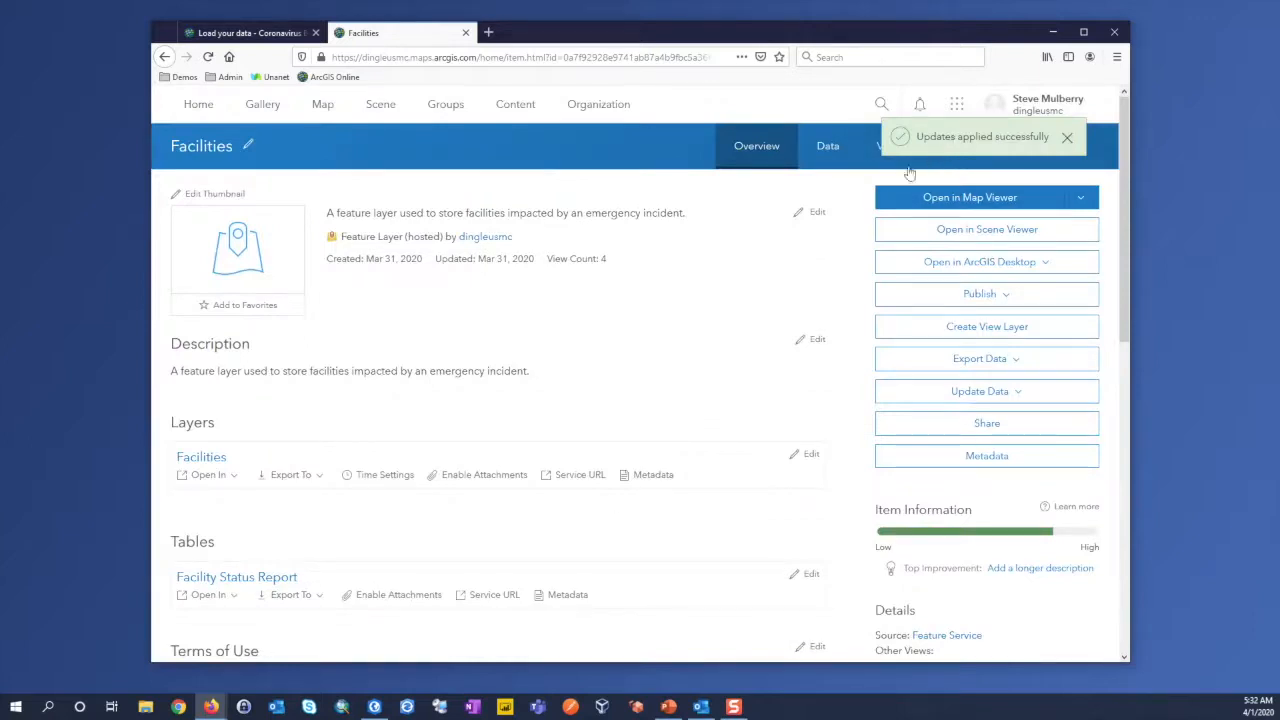
Step: Check the appended facility record in the Facilities layer's table and its location on the layer's map
click(828, 158)
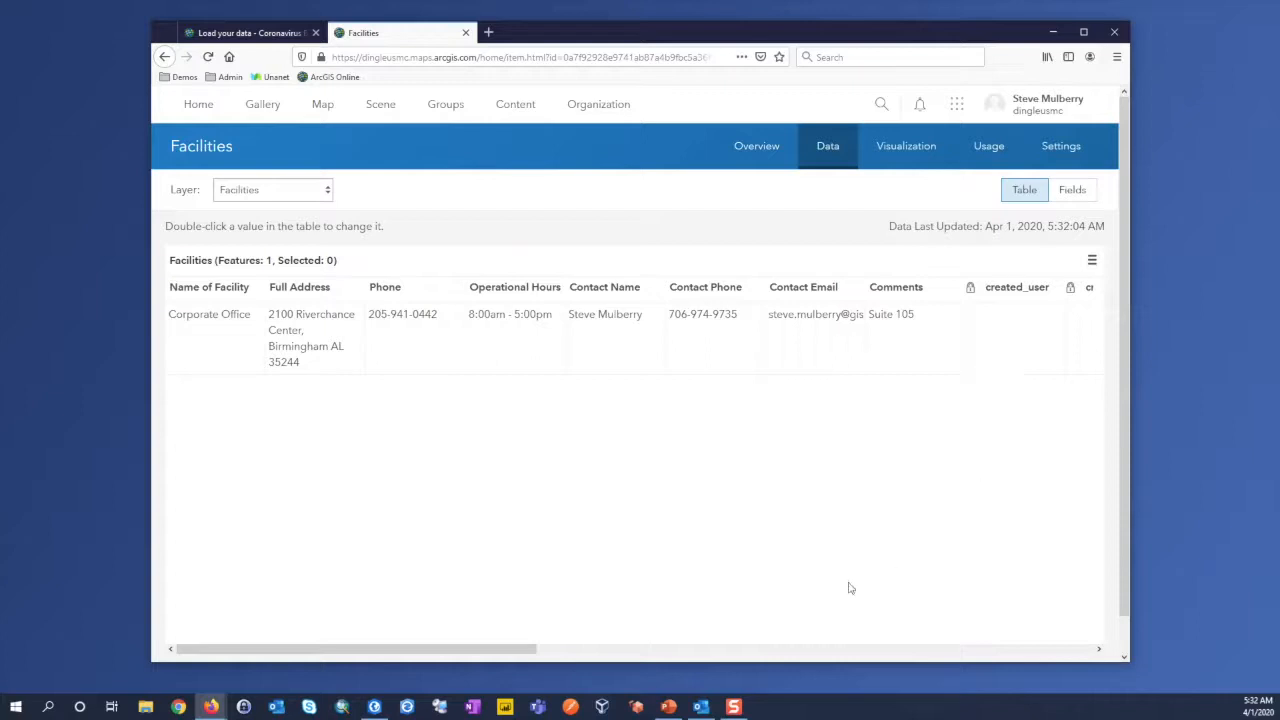
drag(526, 652, 361, 655)
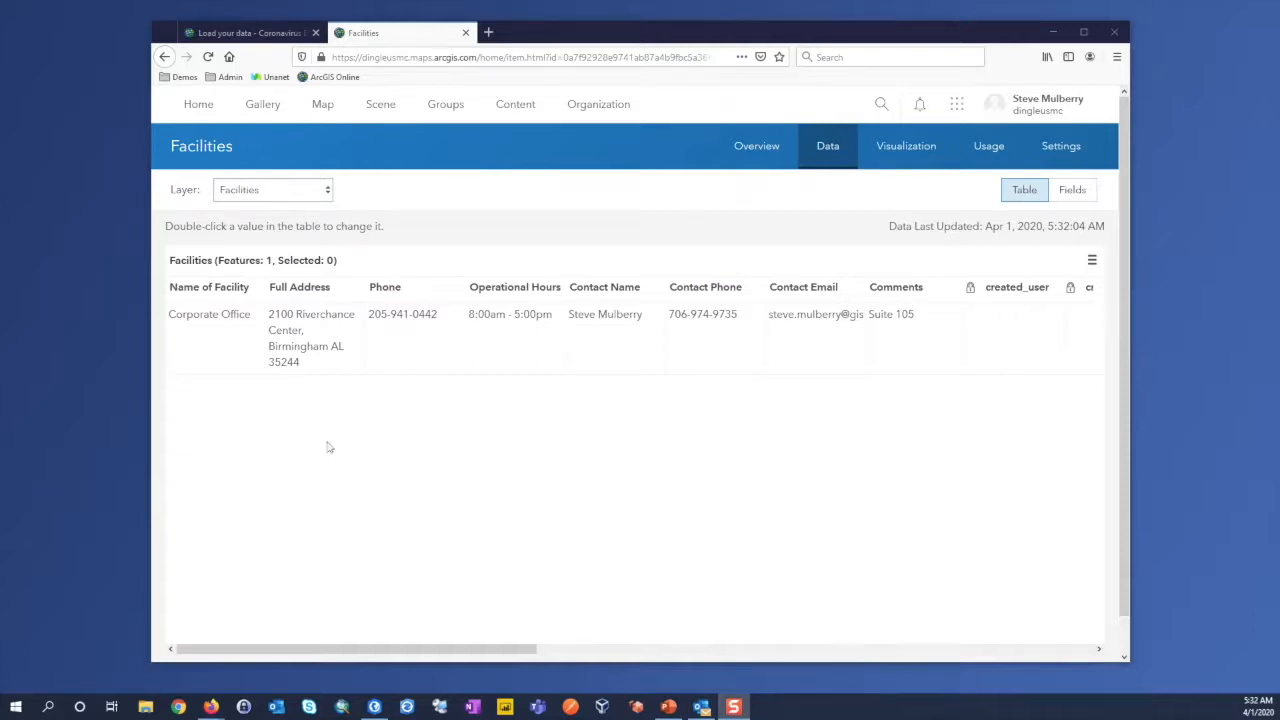
click(912, 157)
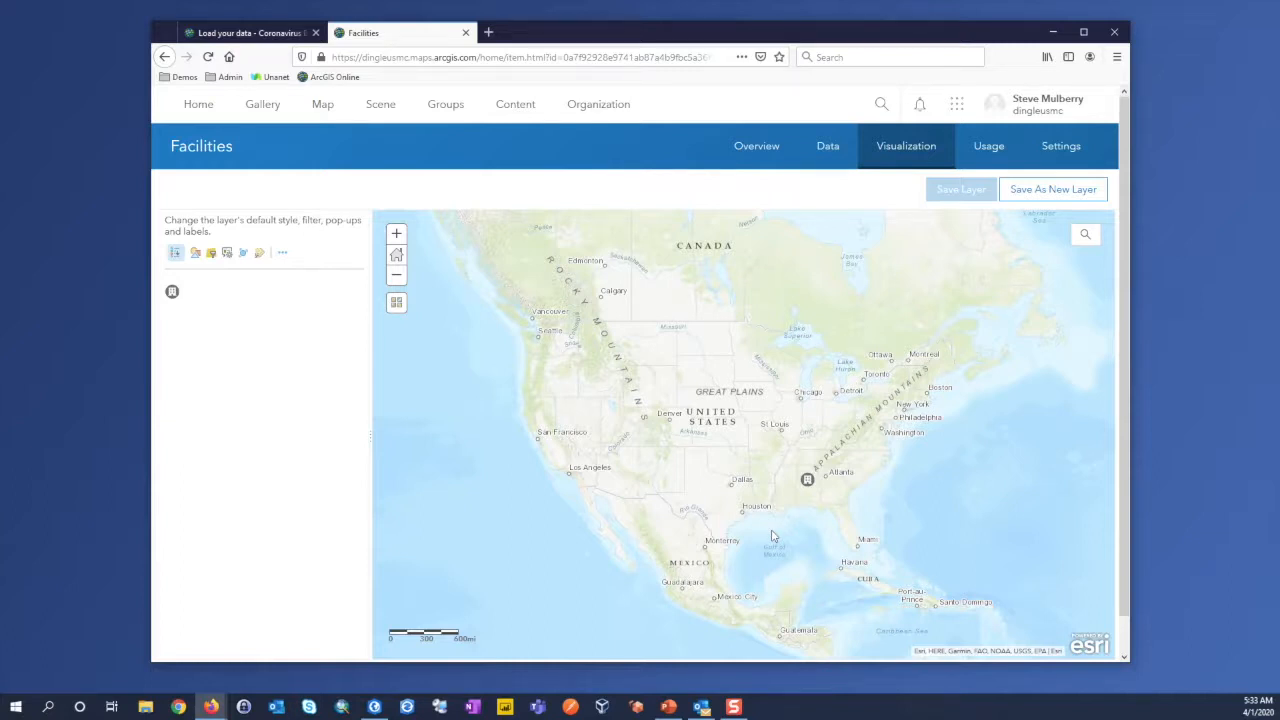
Step: Open the Individual Check-in form from the Continuity folder and look at its options for opening in Survey123
click(734, 707)
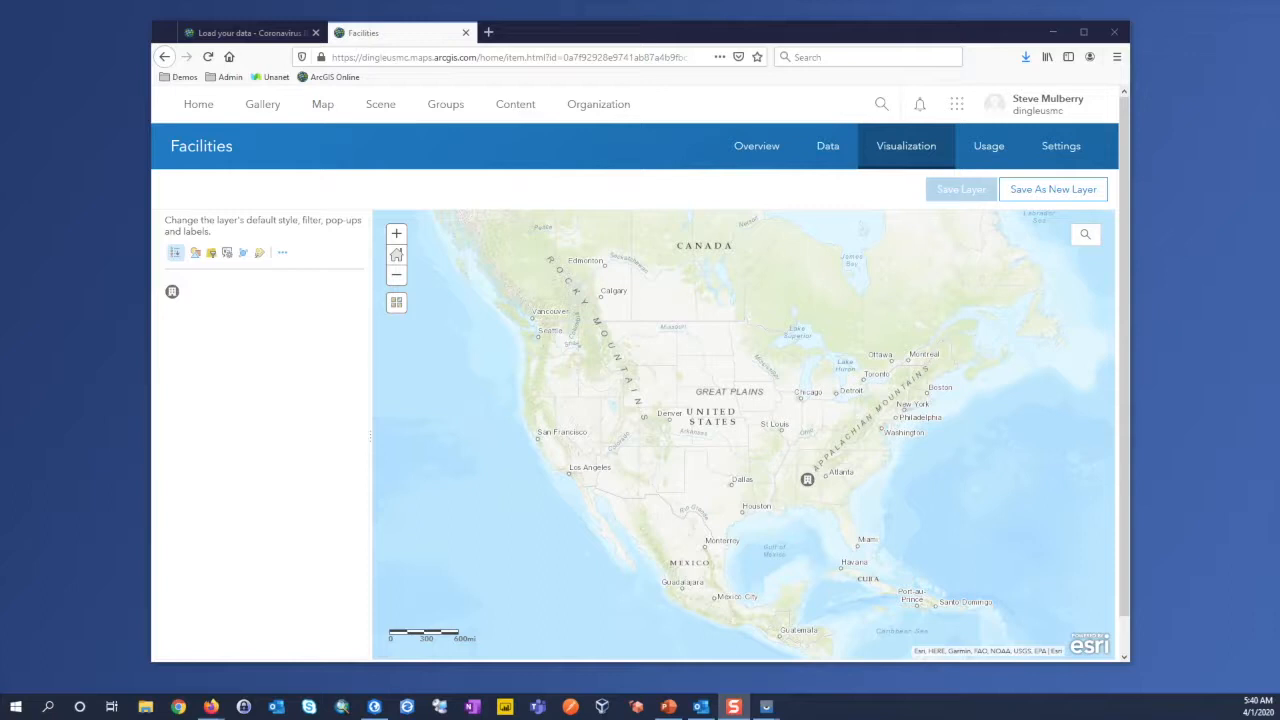
click(513, 106)
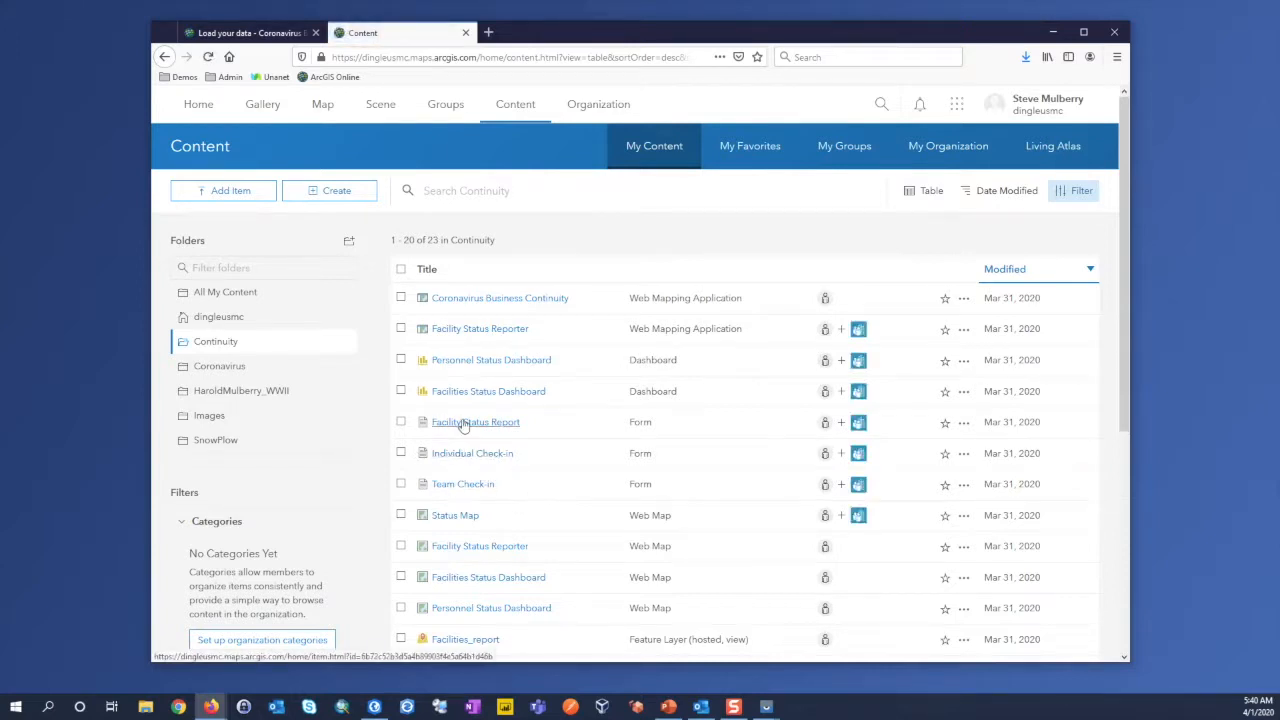
click(466, 457)
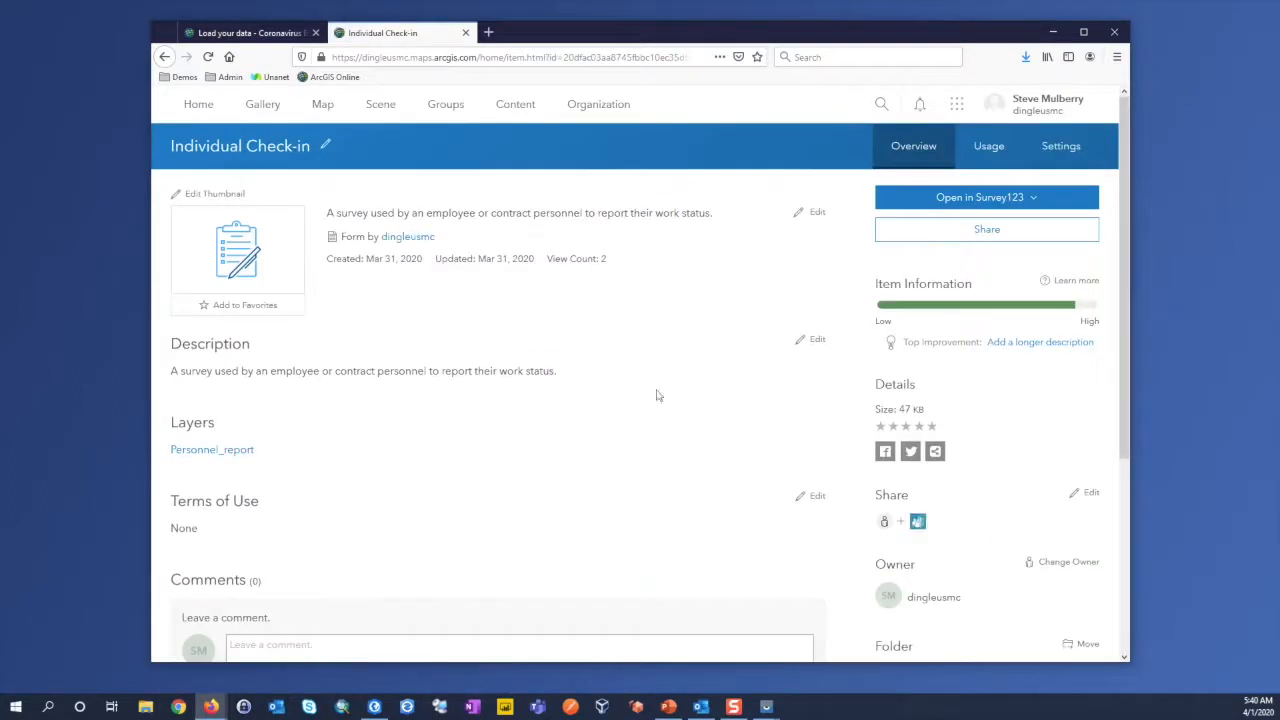
click(1030, 199)
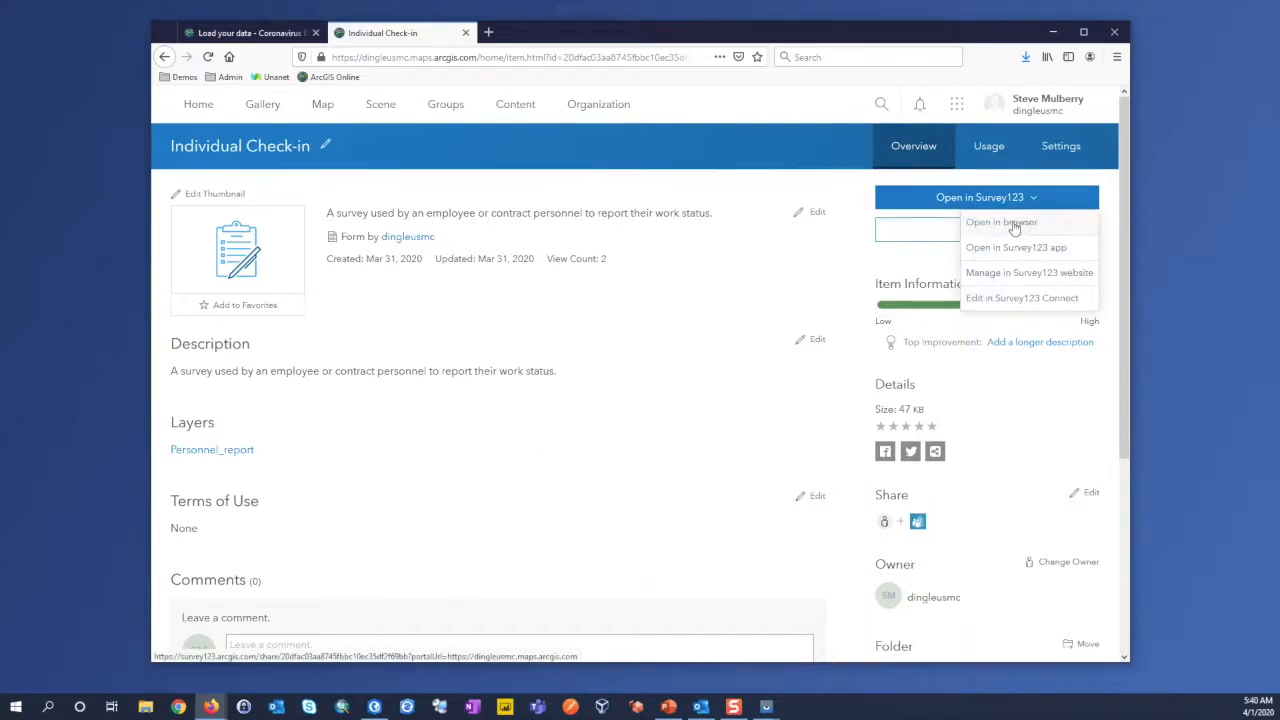
click(380, 449)
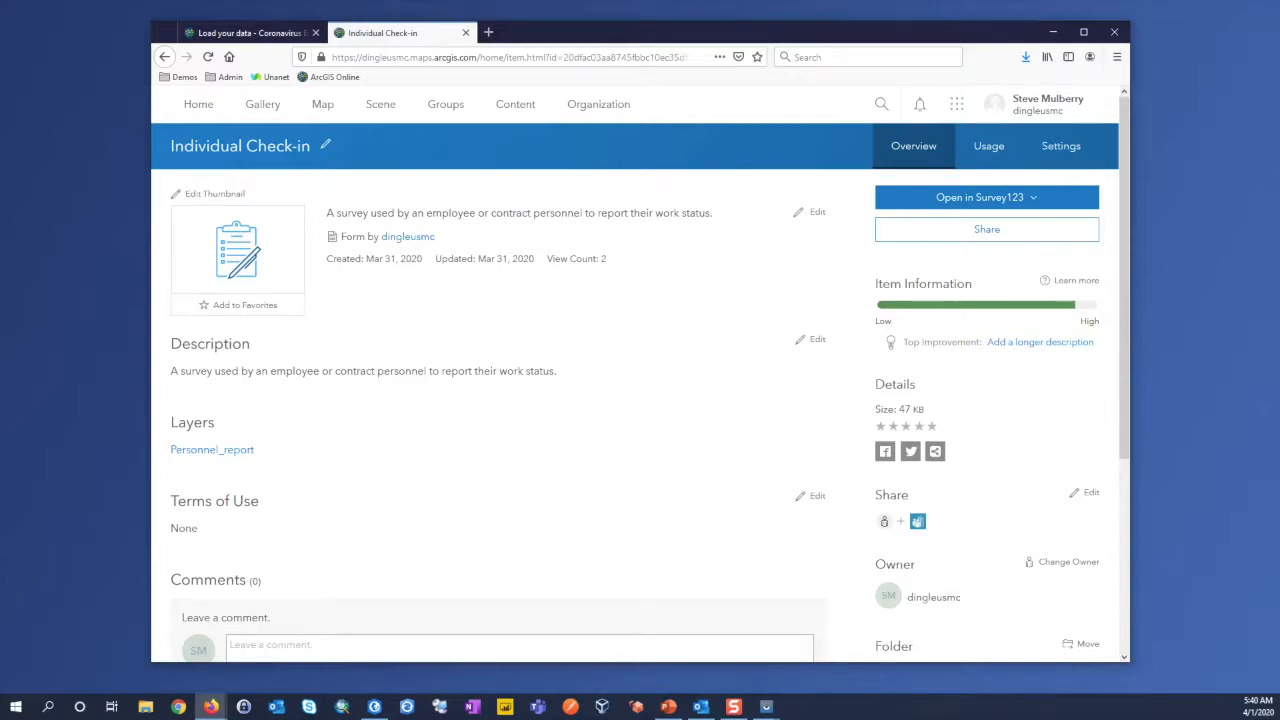
Step: Switch to the mirrored phone's Individual Check-in survey, answer Yes to working today and to working with anyone, and review the health questions
drag(0, 30, 167, 27)
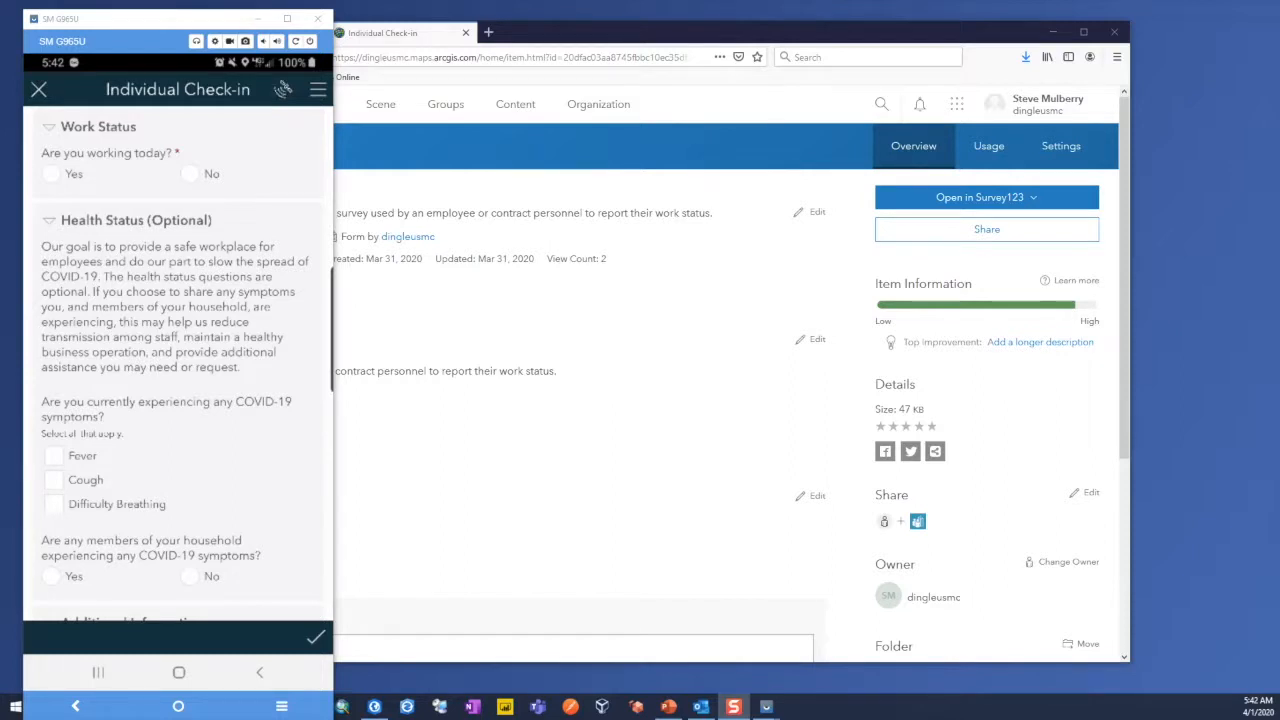
click(51, 174)
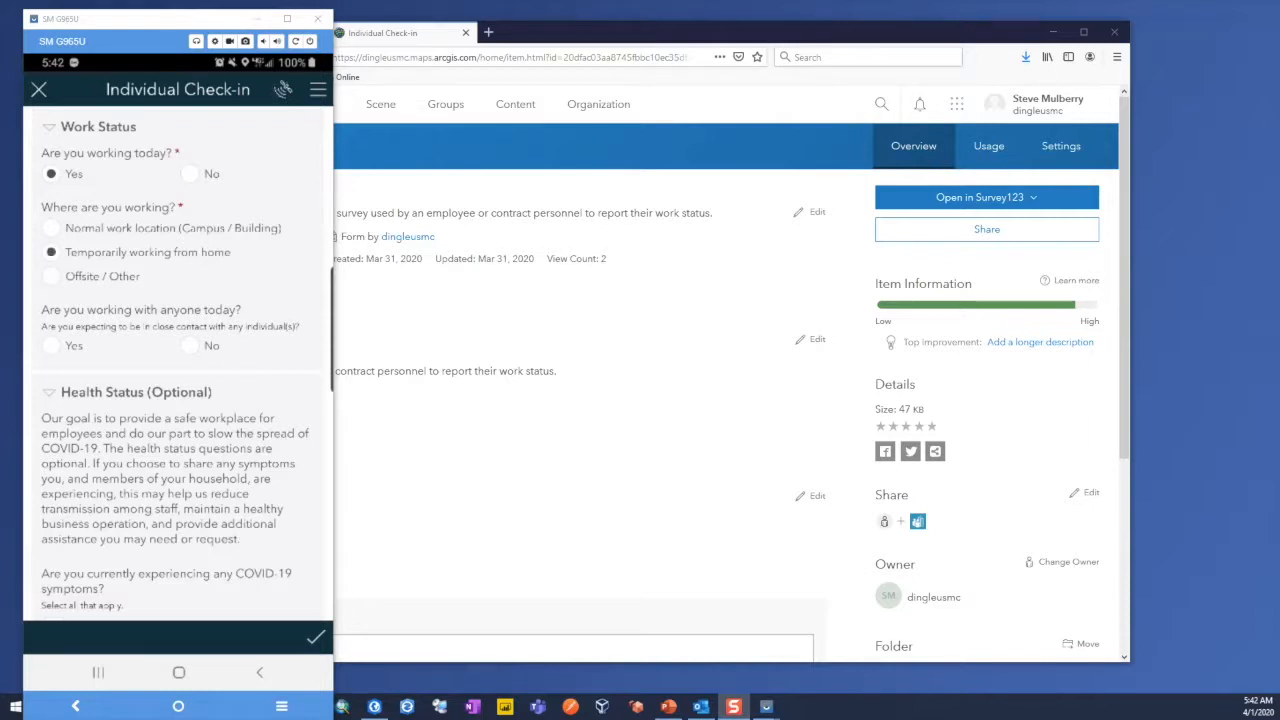
scroll(178, 367, down, 2)
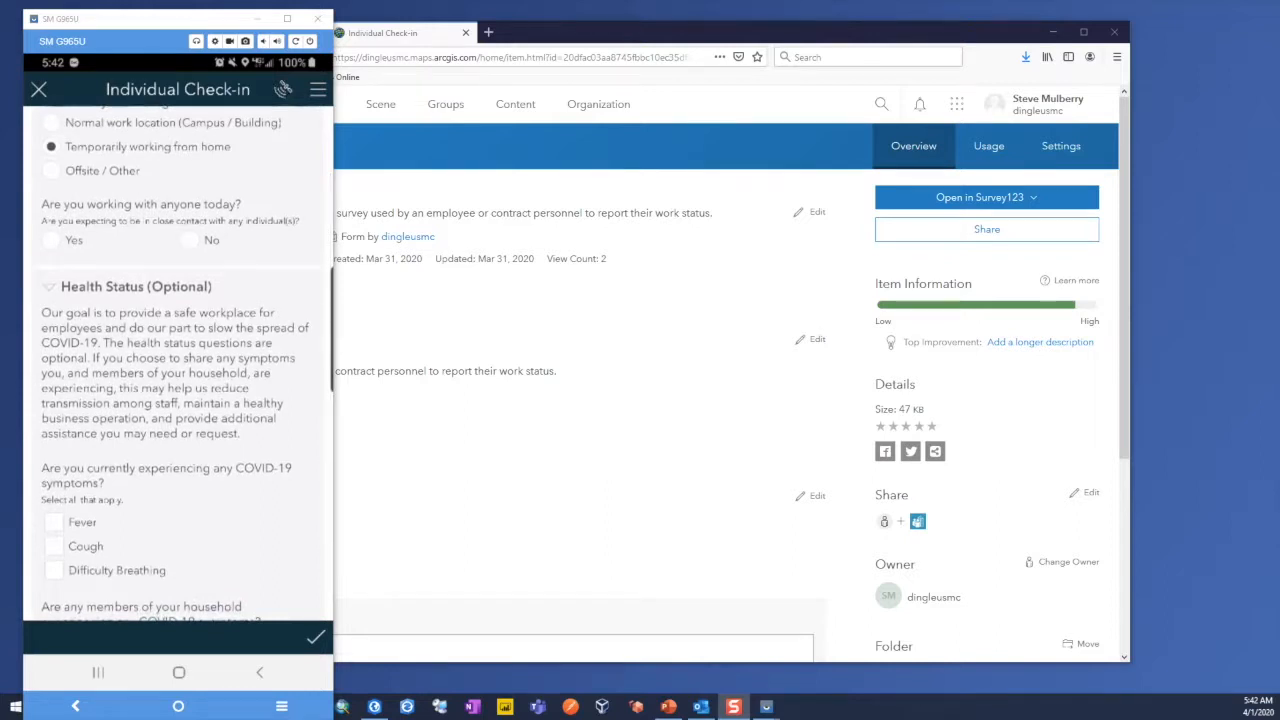
click(51, 240)
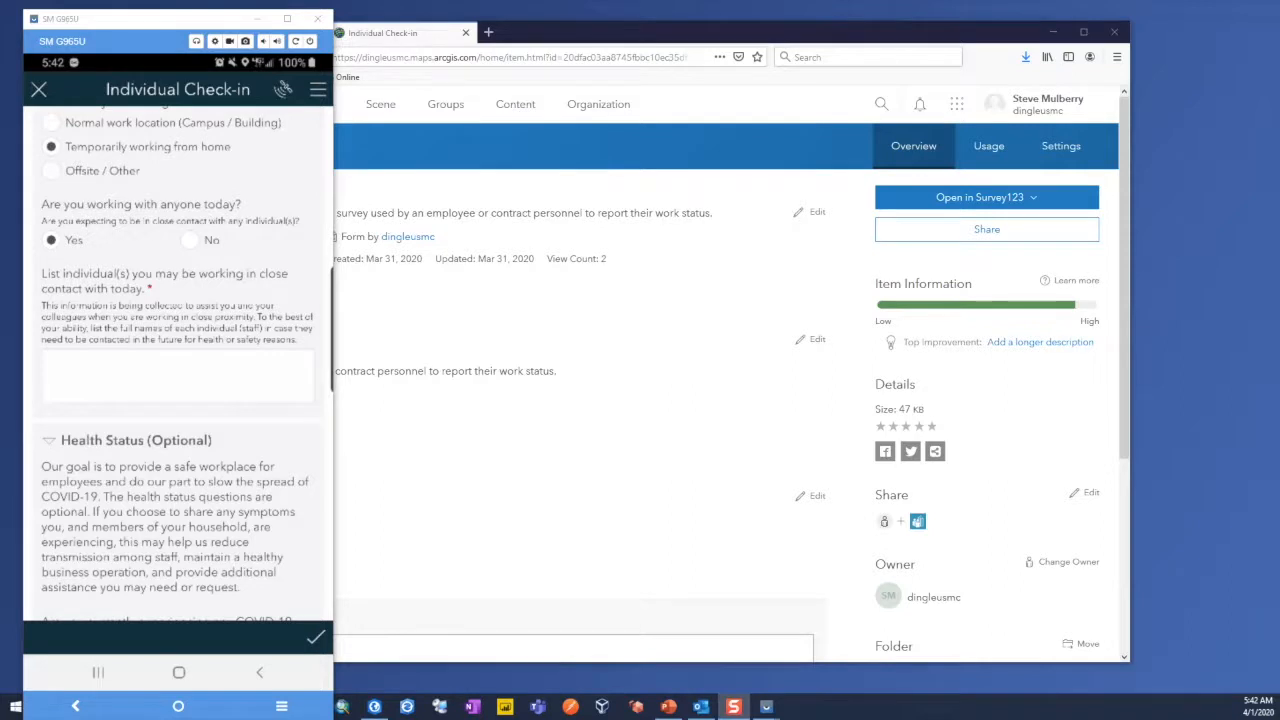
scroll(178, 370, down, 5)
scroll(178, 362, up, 1)
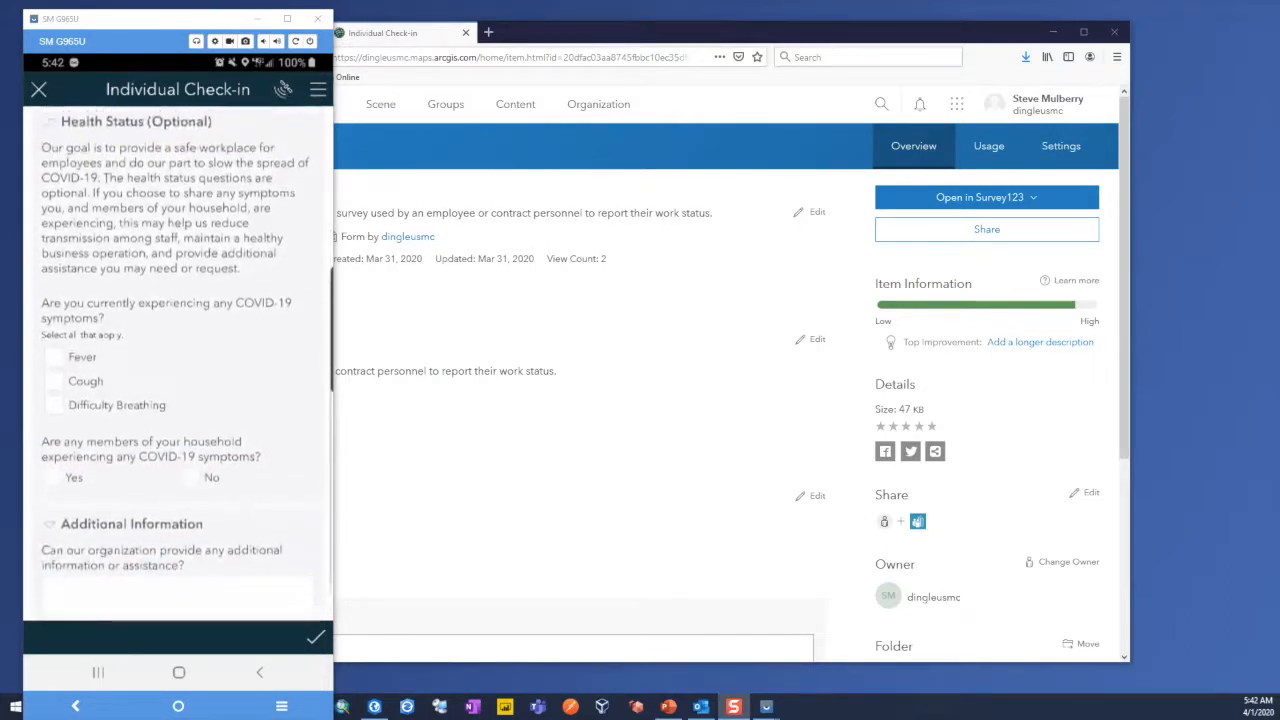
scroll(178, 362, down, 1)
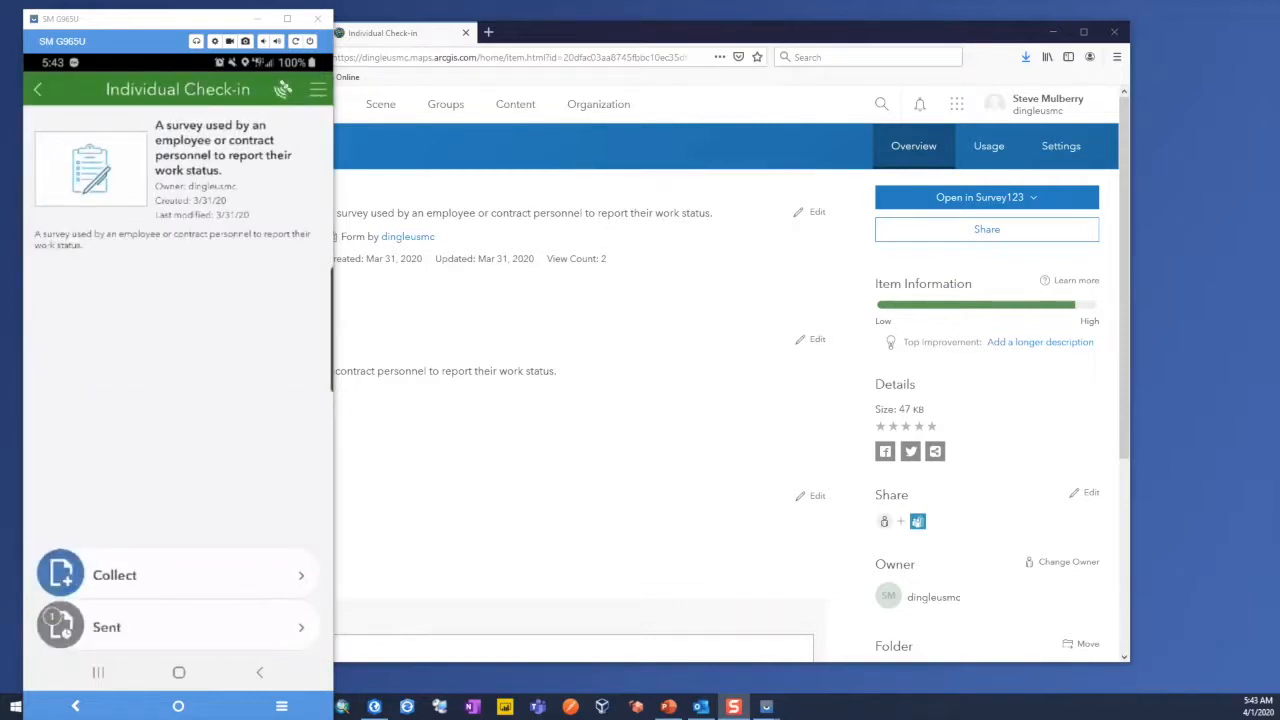
drag(181, 22, 0, 34)
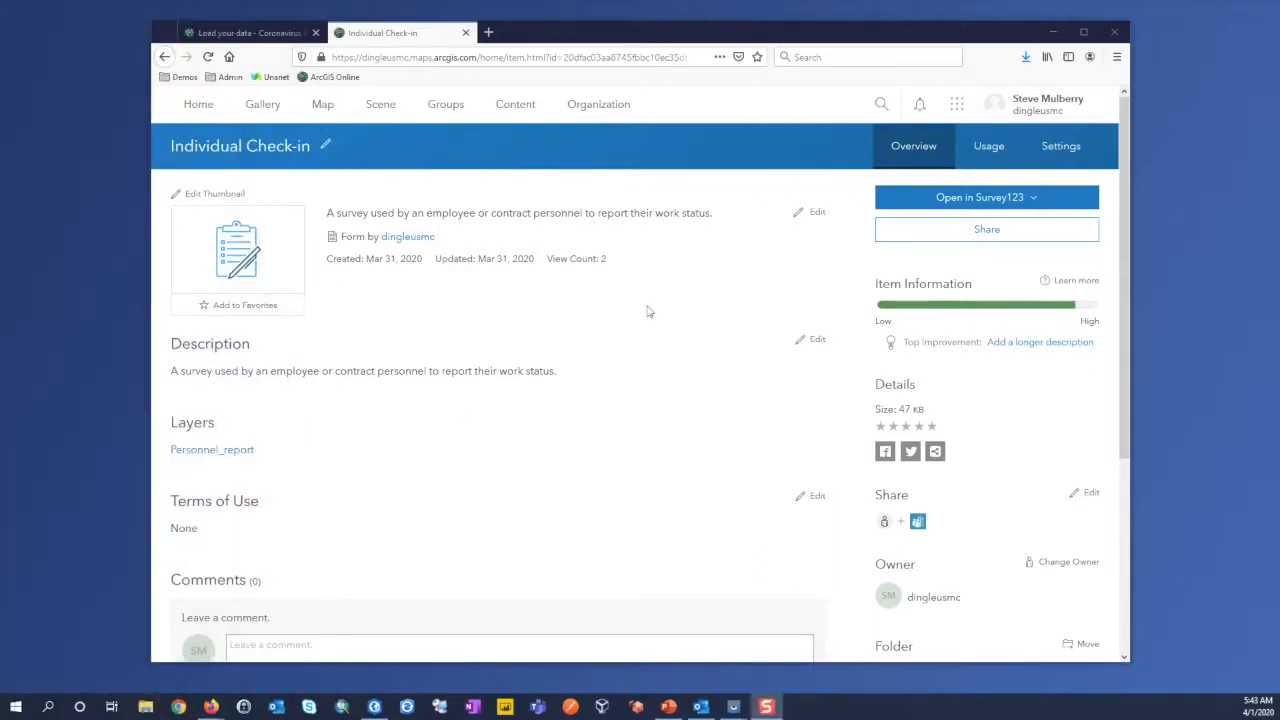
Step: Open the Personnel hosted feature layer from the Continuity folder and examine the submitted record in its Check-in table
click(516, 104)
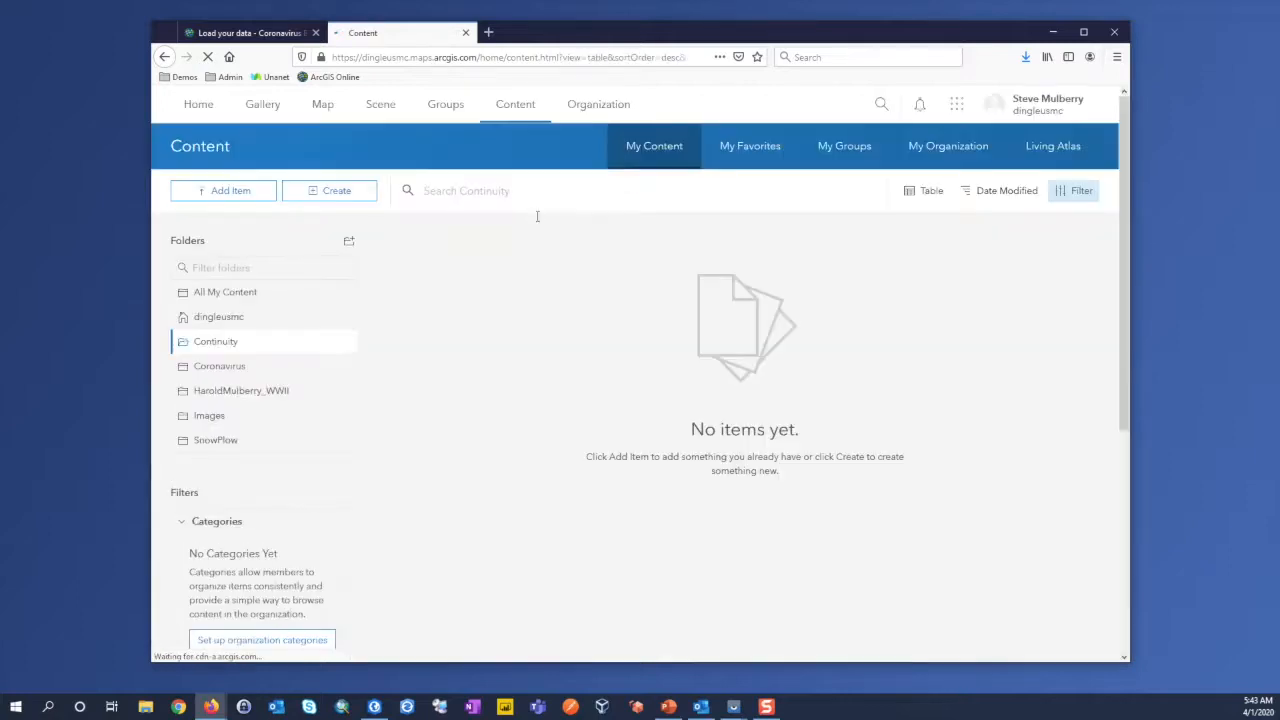
scroll(720, 534, down, 4)
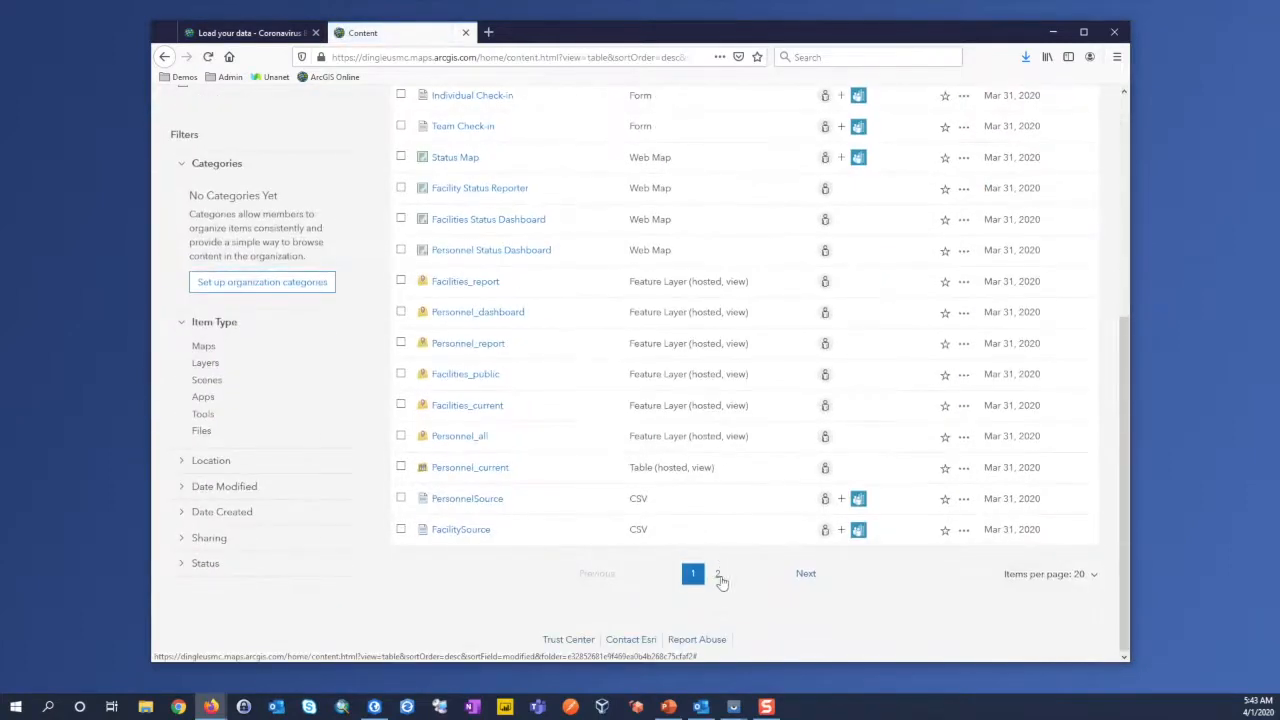
click(719, 577)
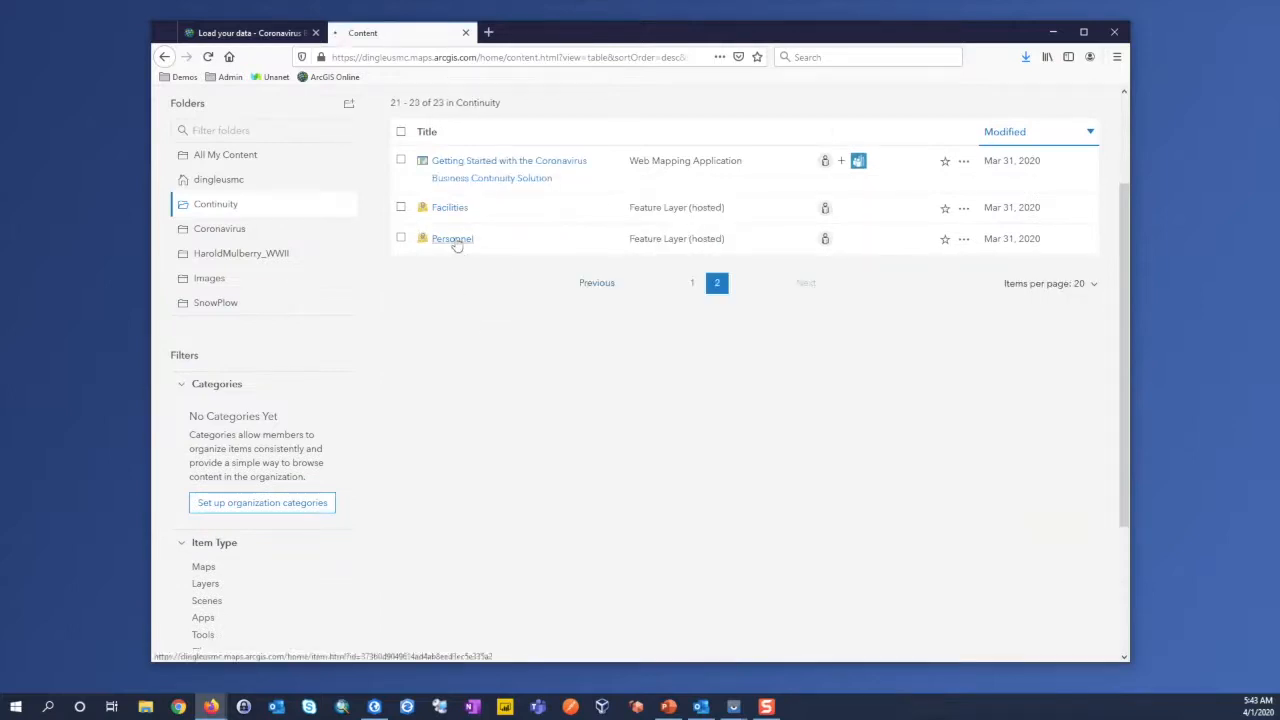
click(454, 239)
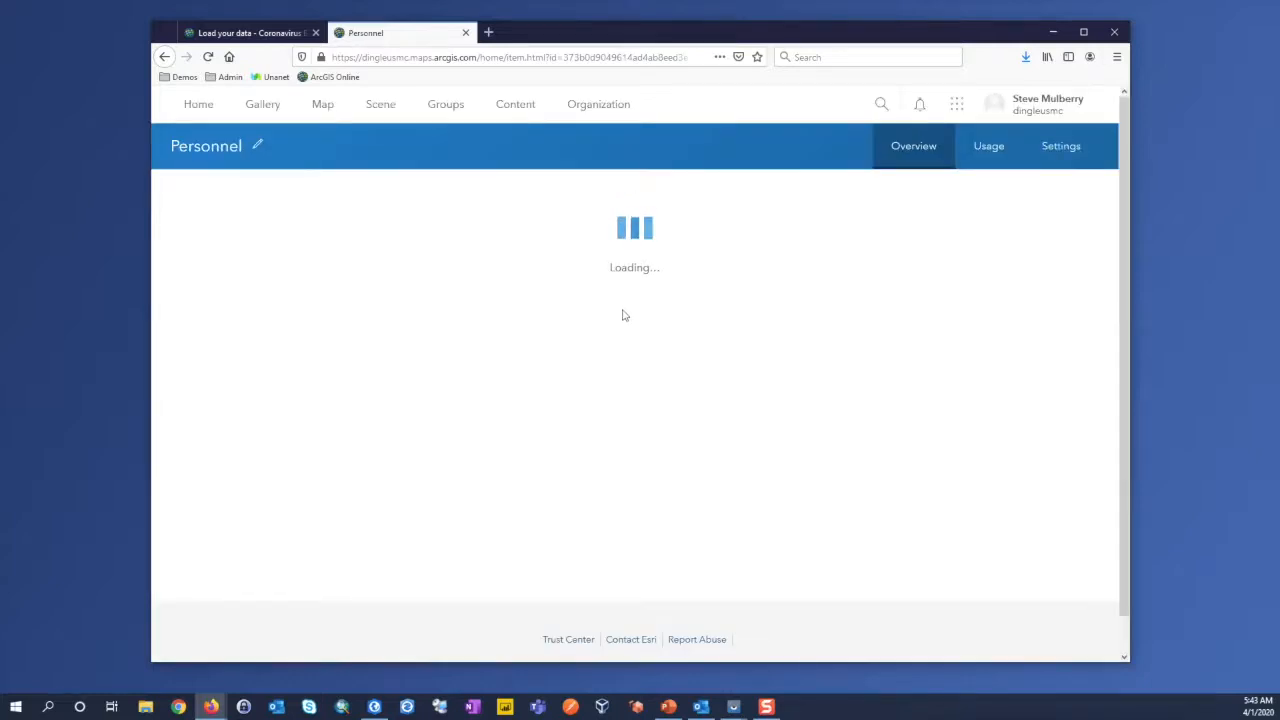
click(831, 152)
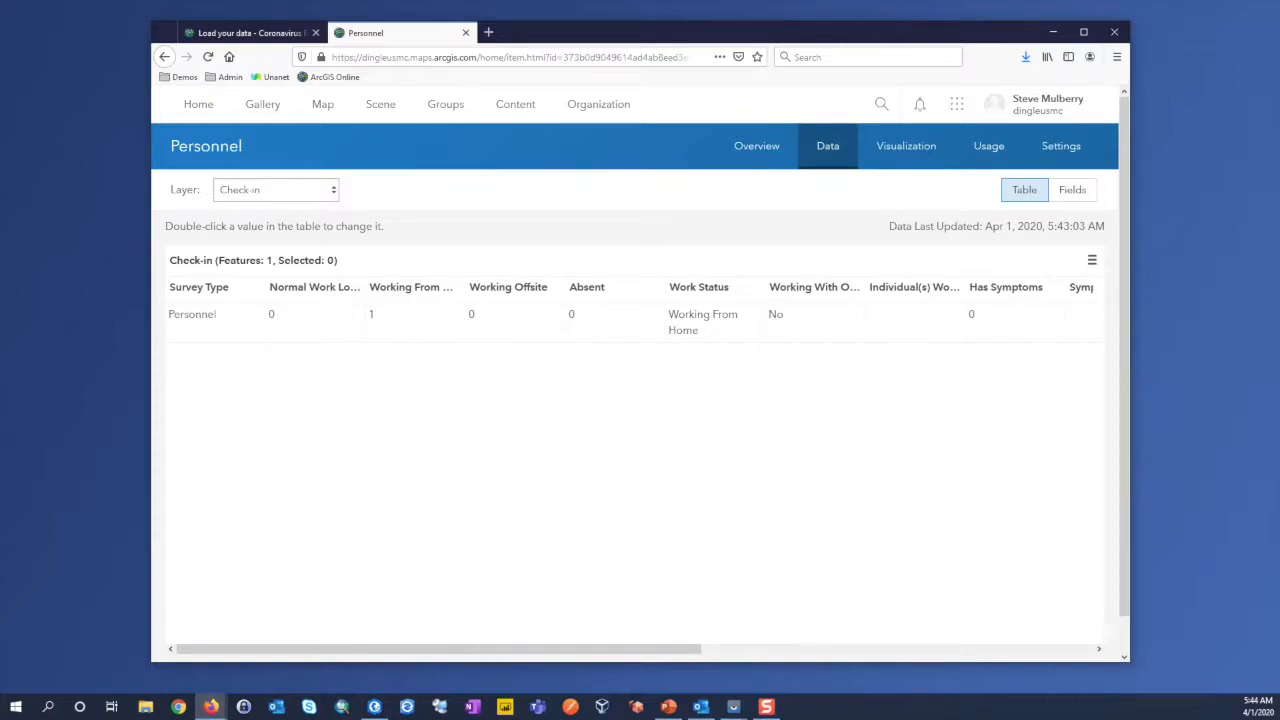
drag(655, 649, 560, 682)
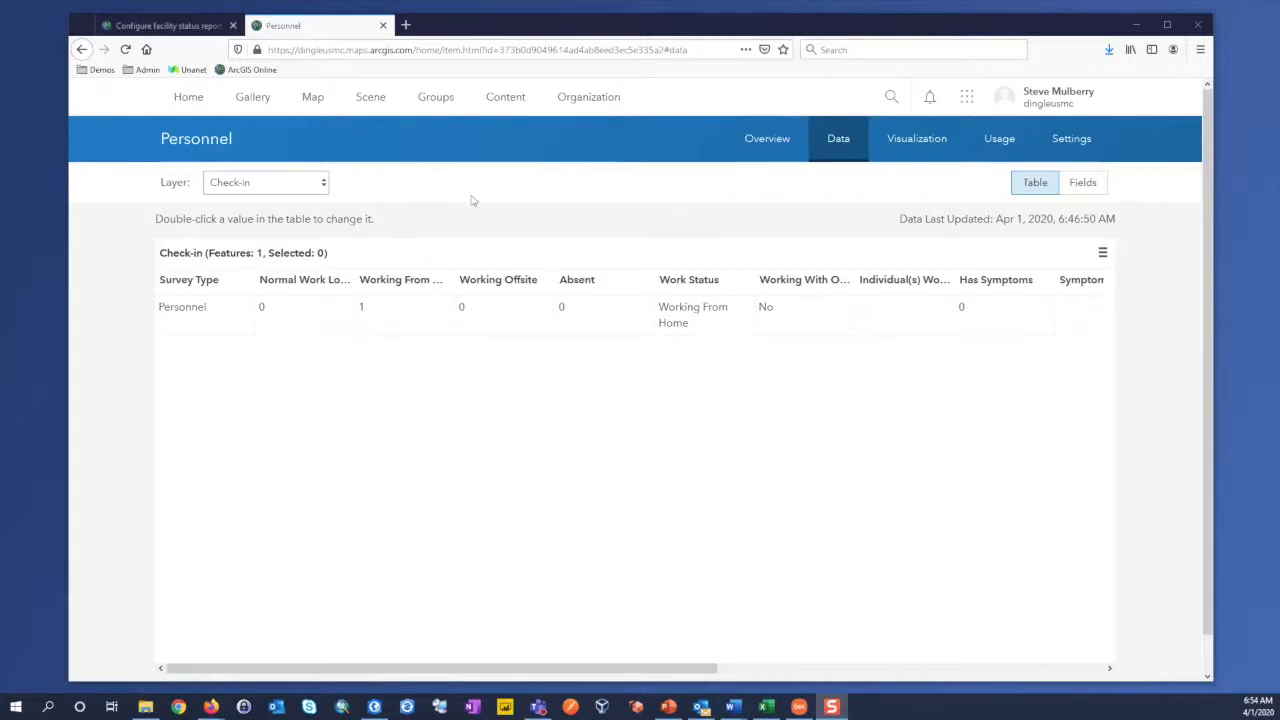
Step: Open the Facility Status Report form from the Continuity folder and copy its item ID from the page address
click(505, 97)
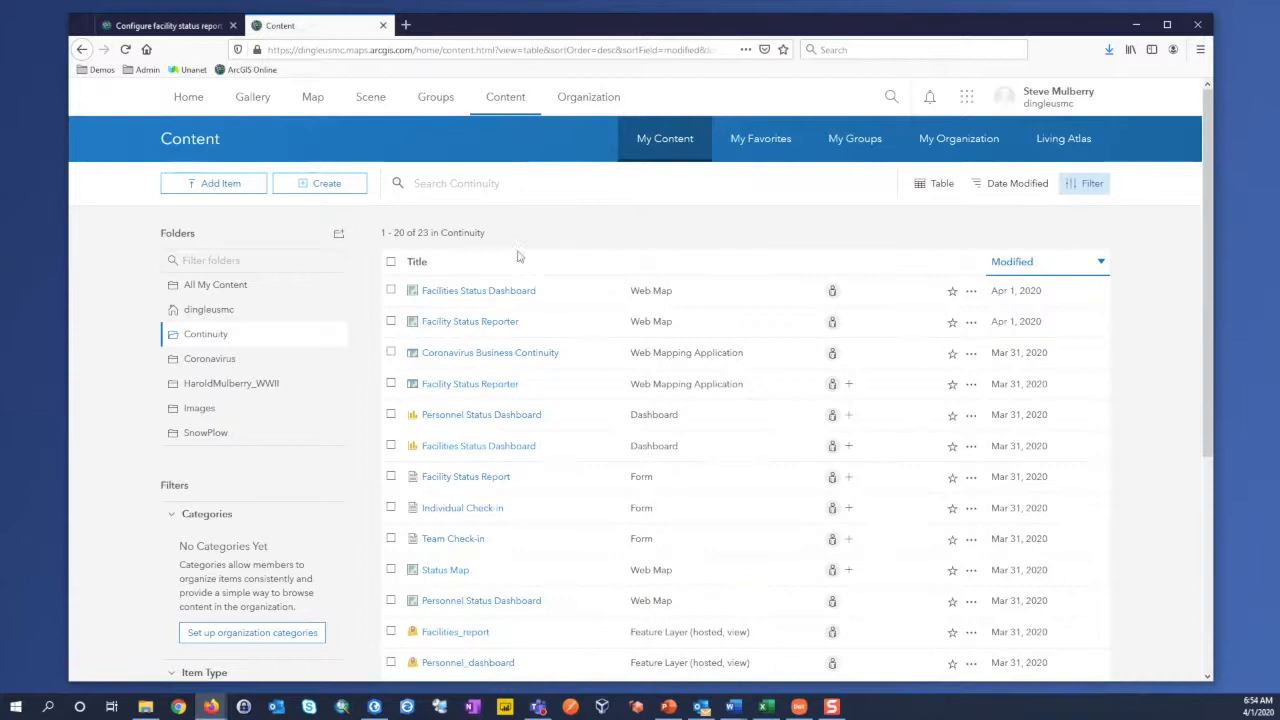
click(481, 479)
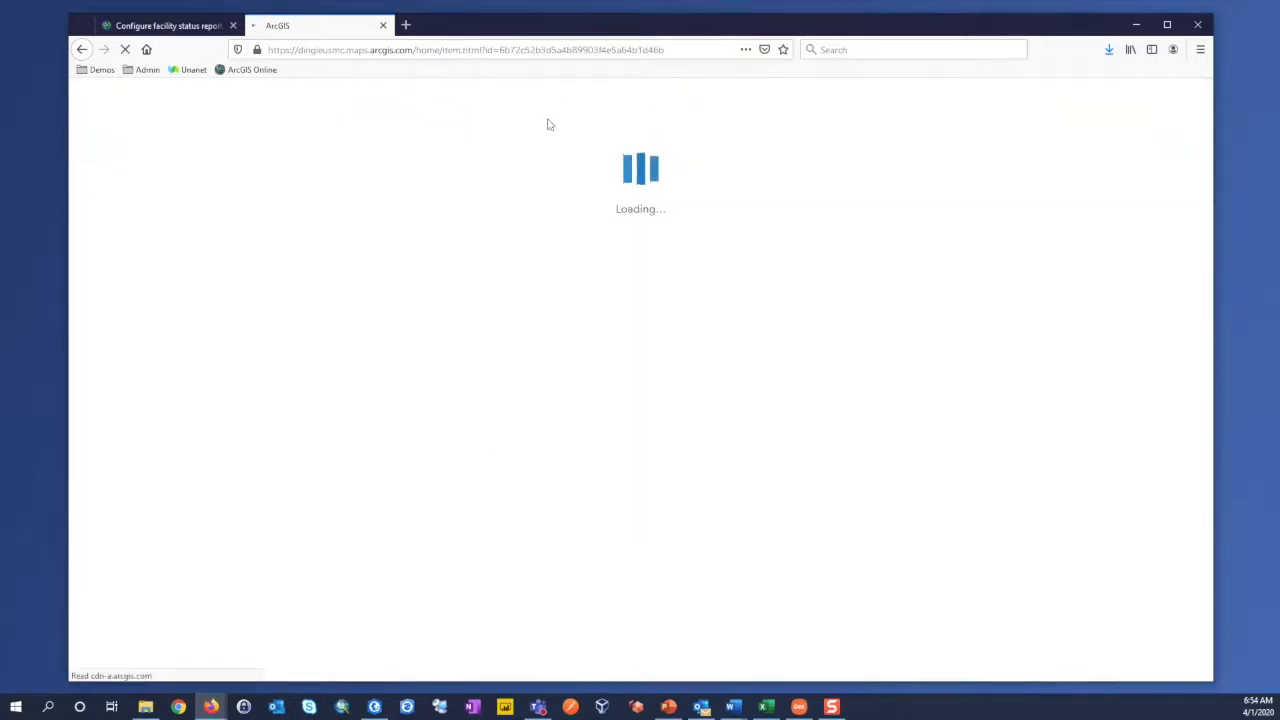
click(563, 49)
click(603, 49)
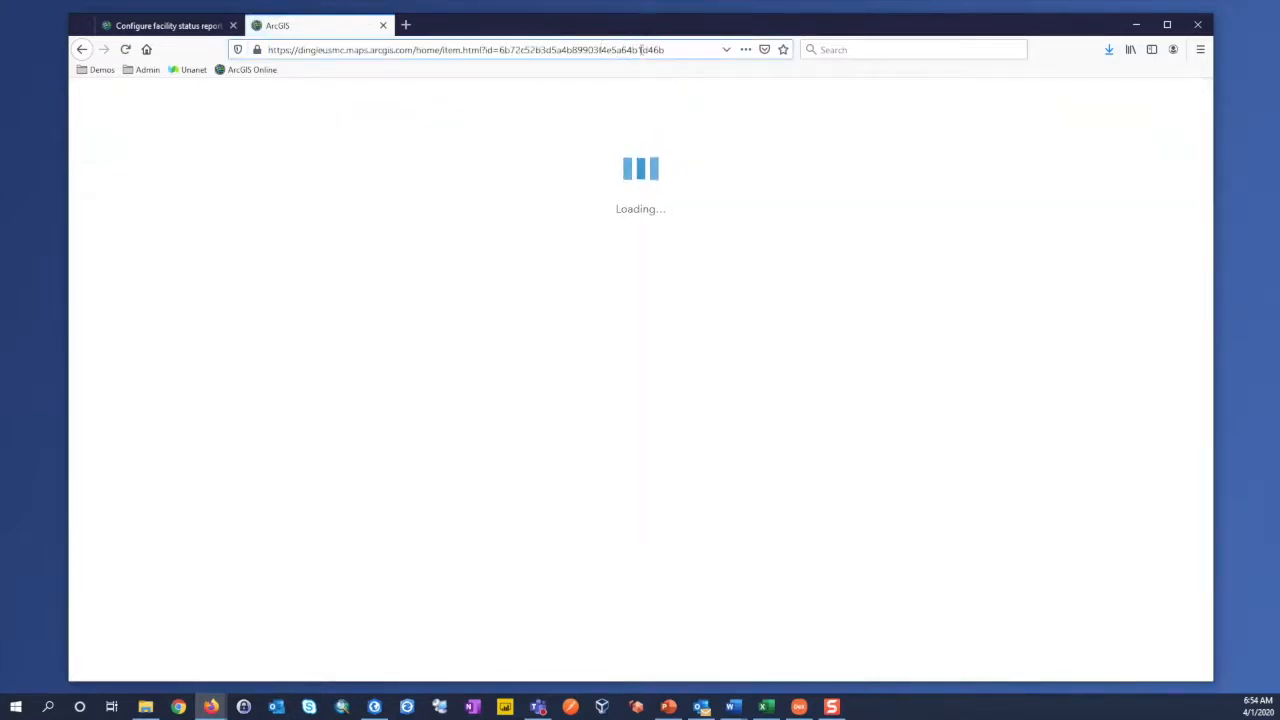
drag(670, 49, 499, 49)
key(ctrl+c)
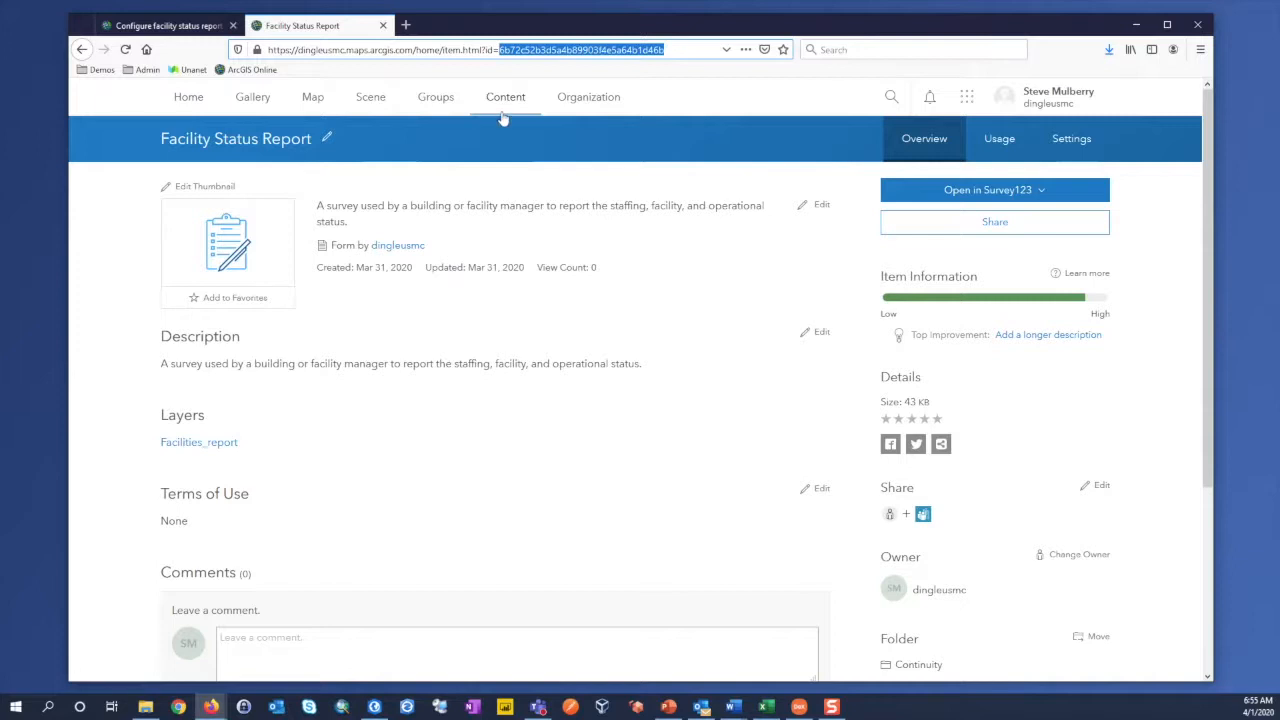
Step: Open the Facilities Status Dashboard and Facility Status Reporter web maps in Map Viewer, each in a new browser tab
click(505, 100)
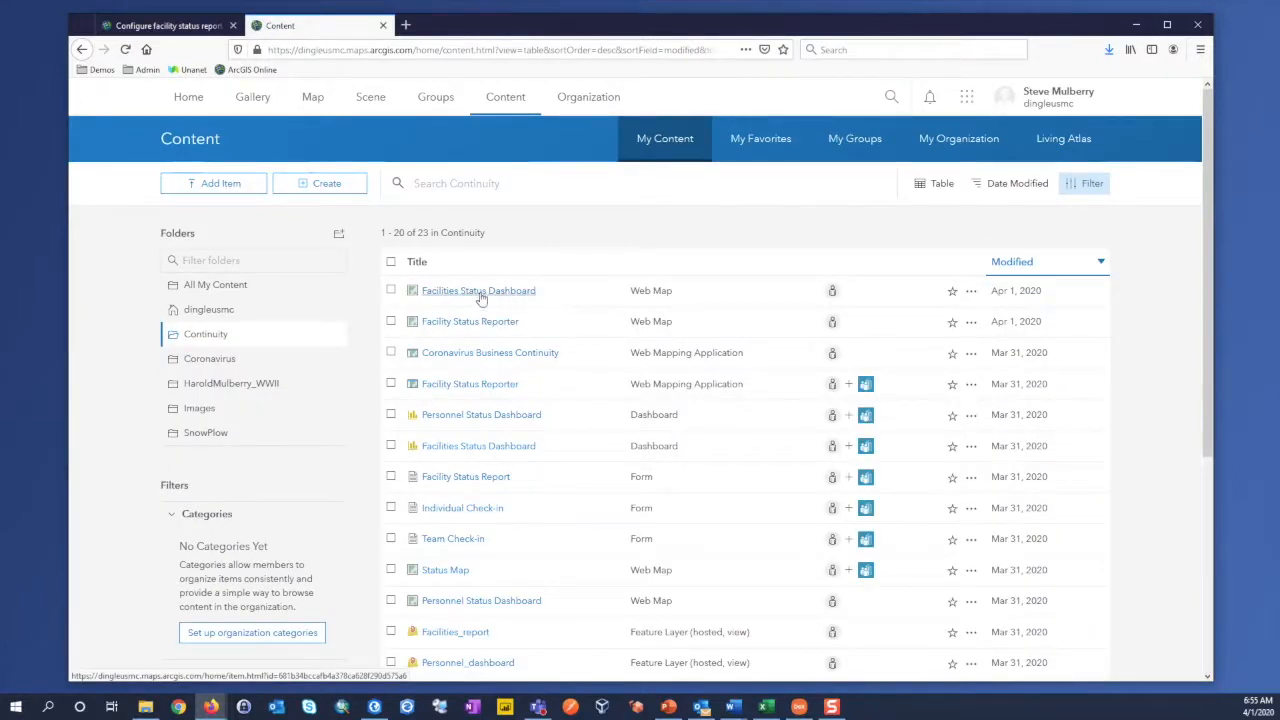
click(971, 292)
right_click(944, 338)
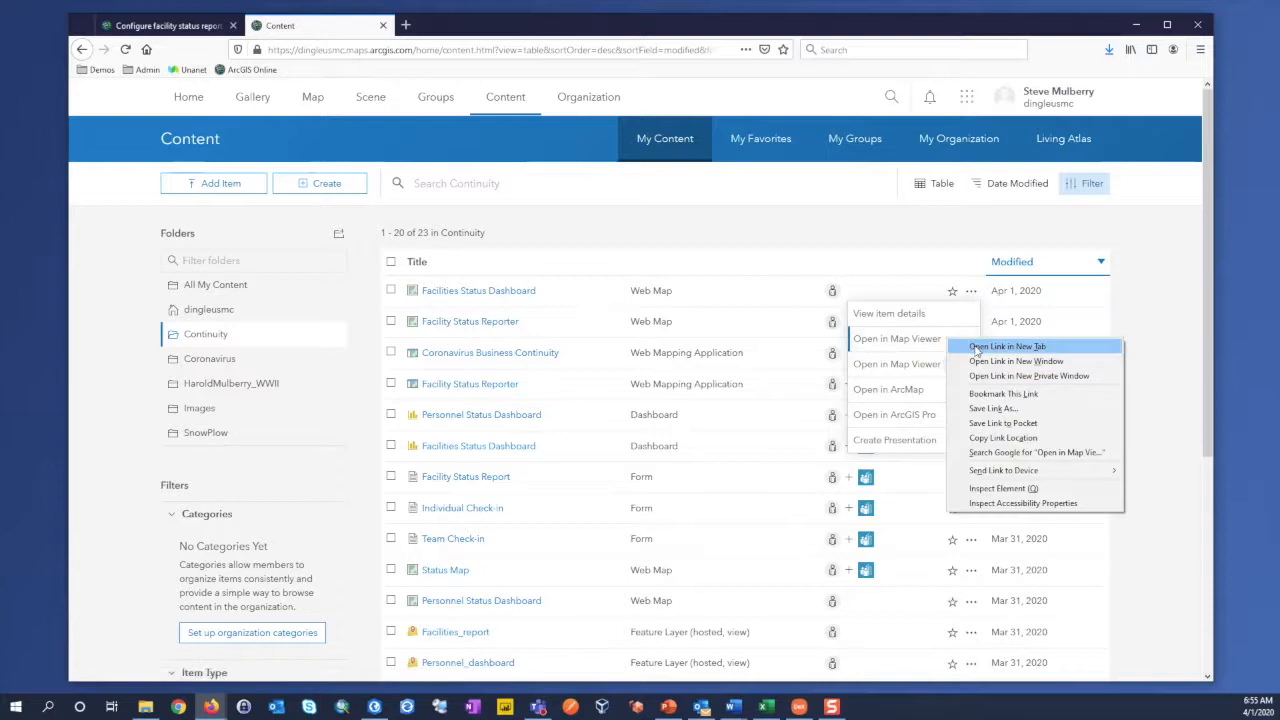
click(975, 347)
click(1132, 318)
click(971, 322)
right_click(948, 370)
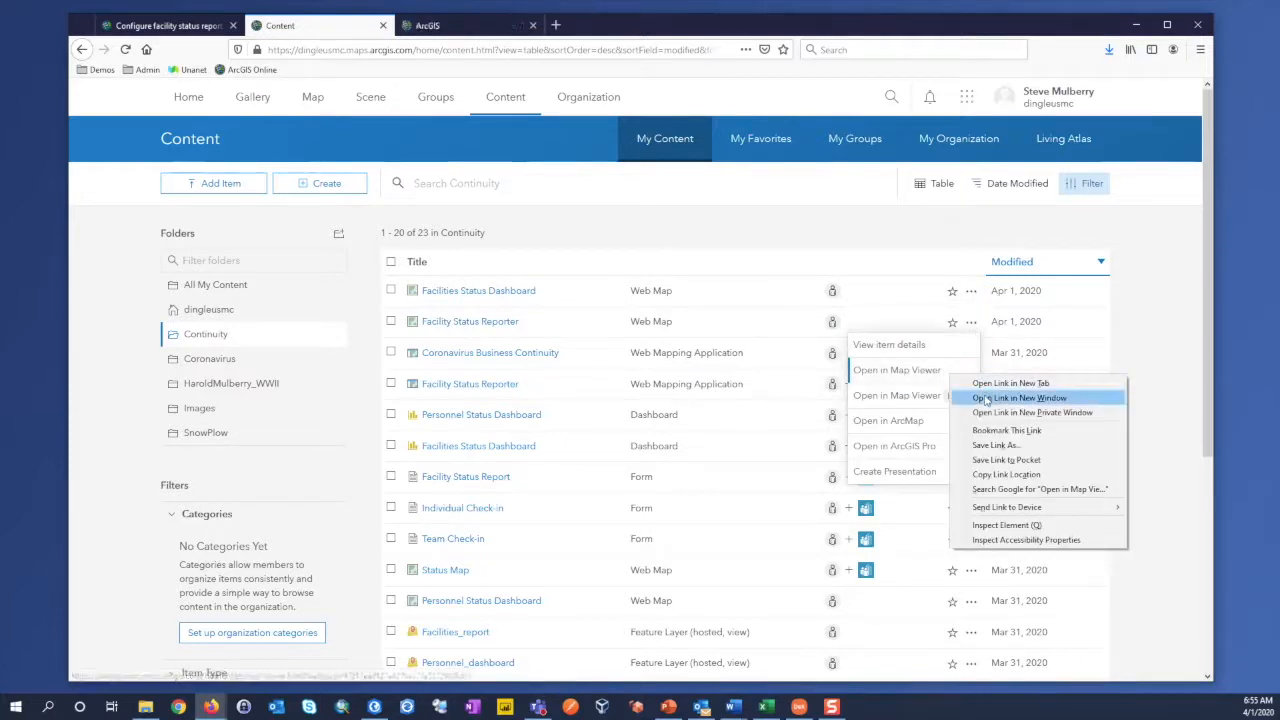
click(988, 389)
Step: In the Facilities Status Dashboard map, open the Submit Status Report expression from the Facility Status Reports layer's pop-up configuration for editing
click(455, 27)
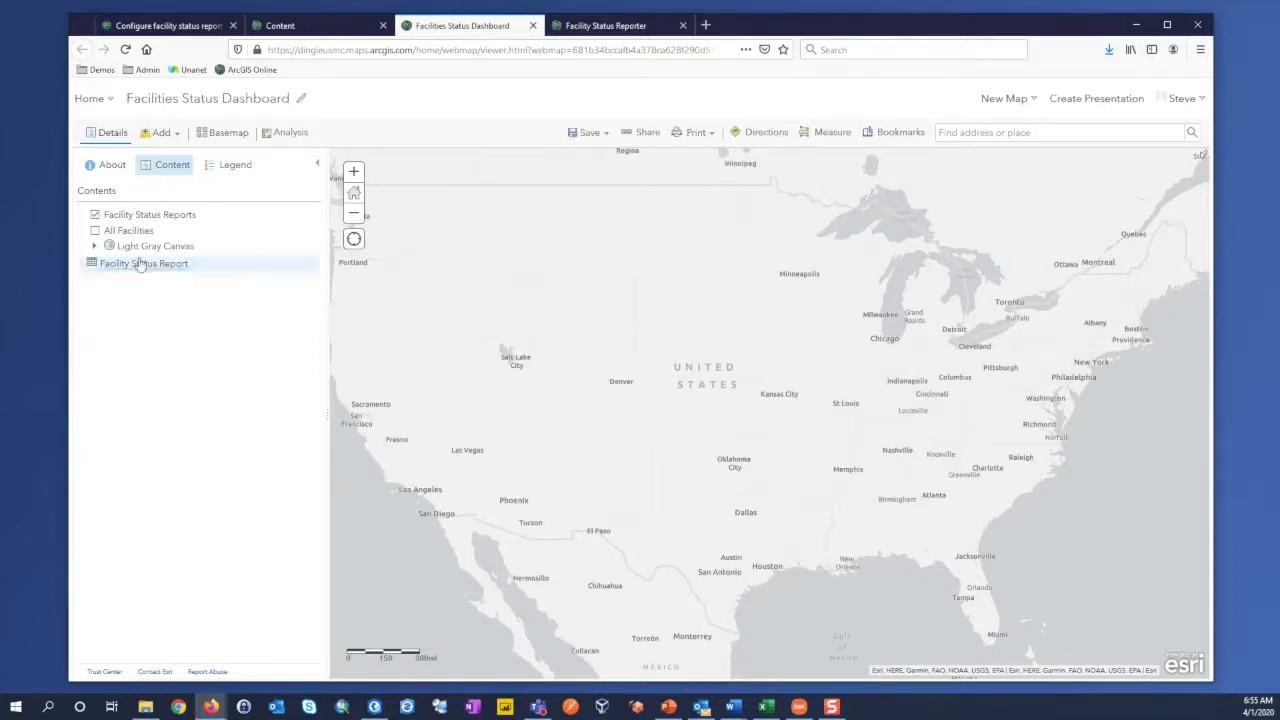
mouse_move(150, 221)
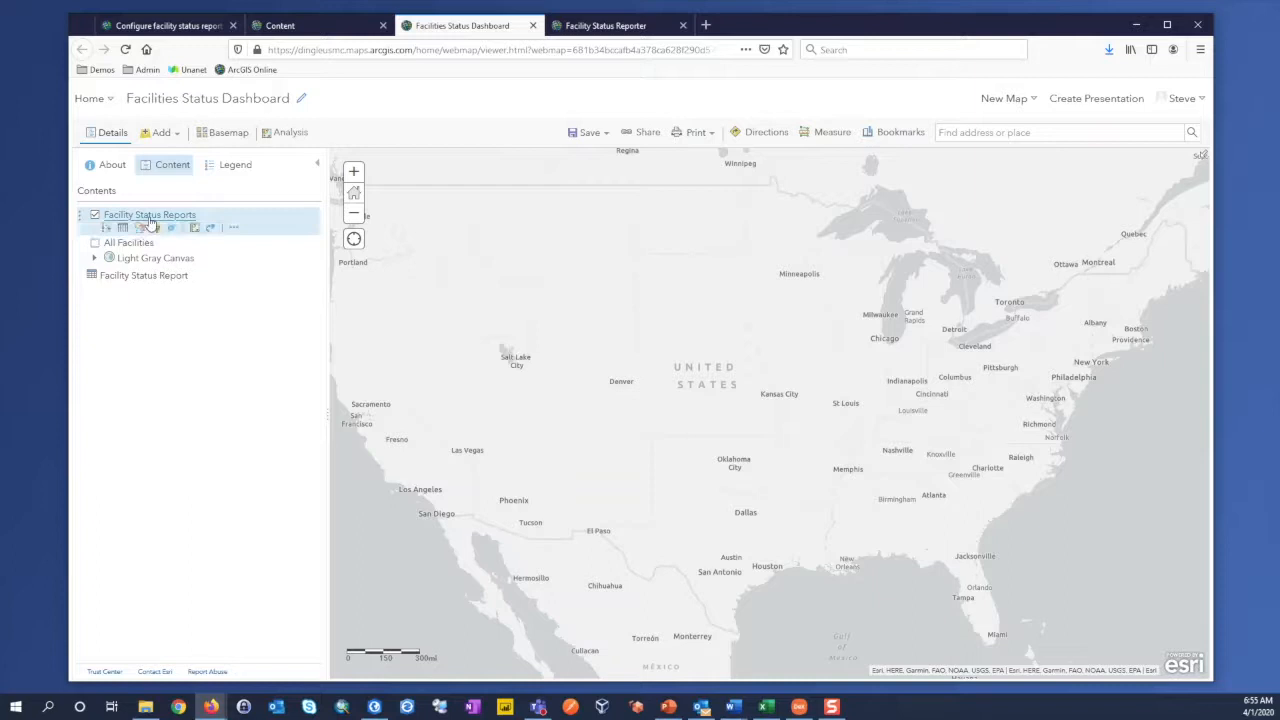
click(233, 227)
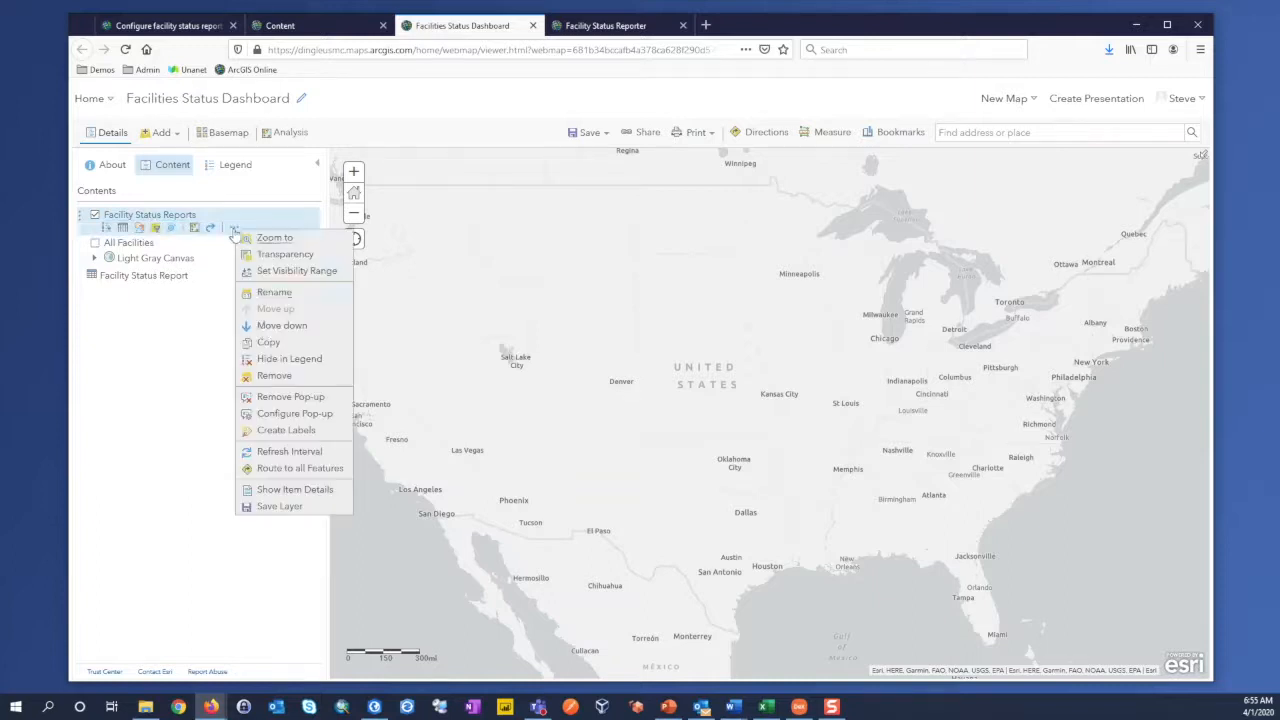
click(288, 414)
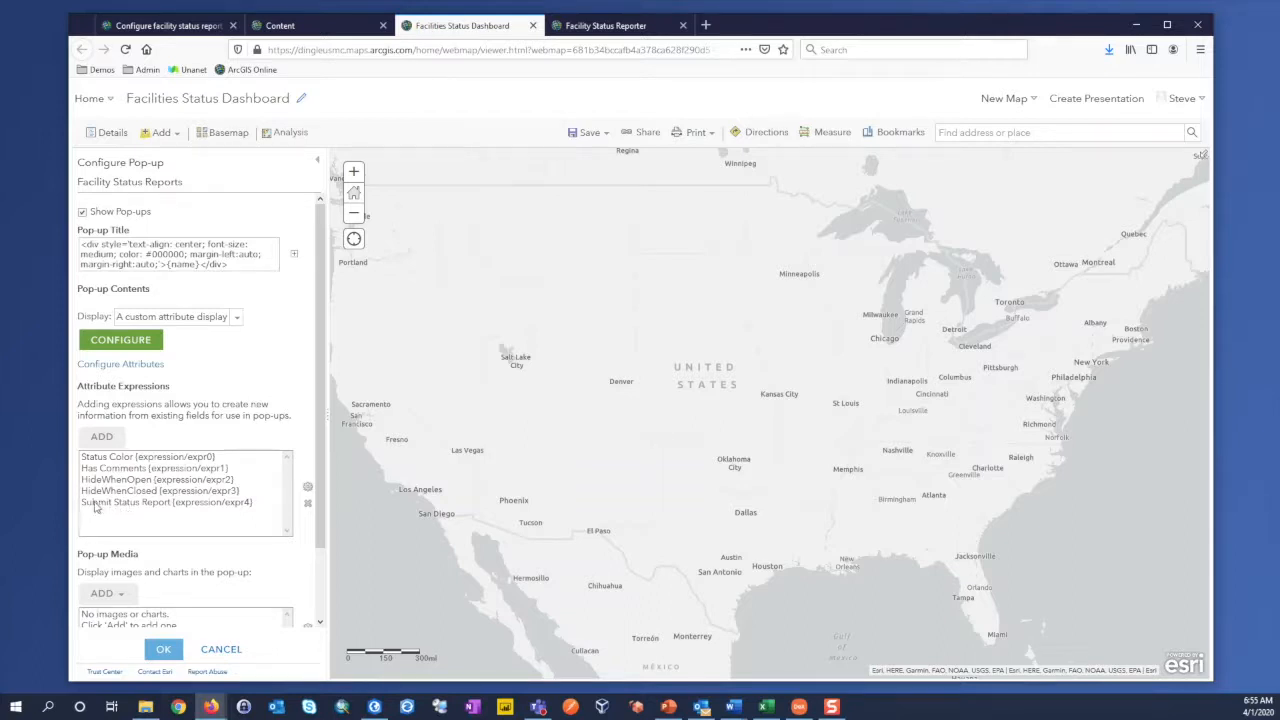
click(127, 504)
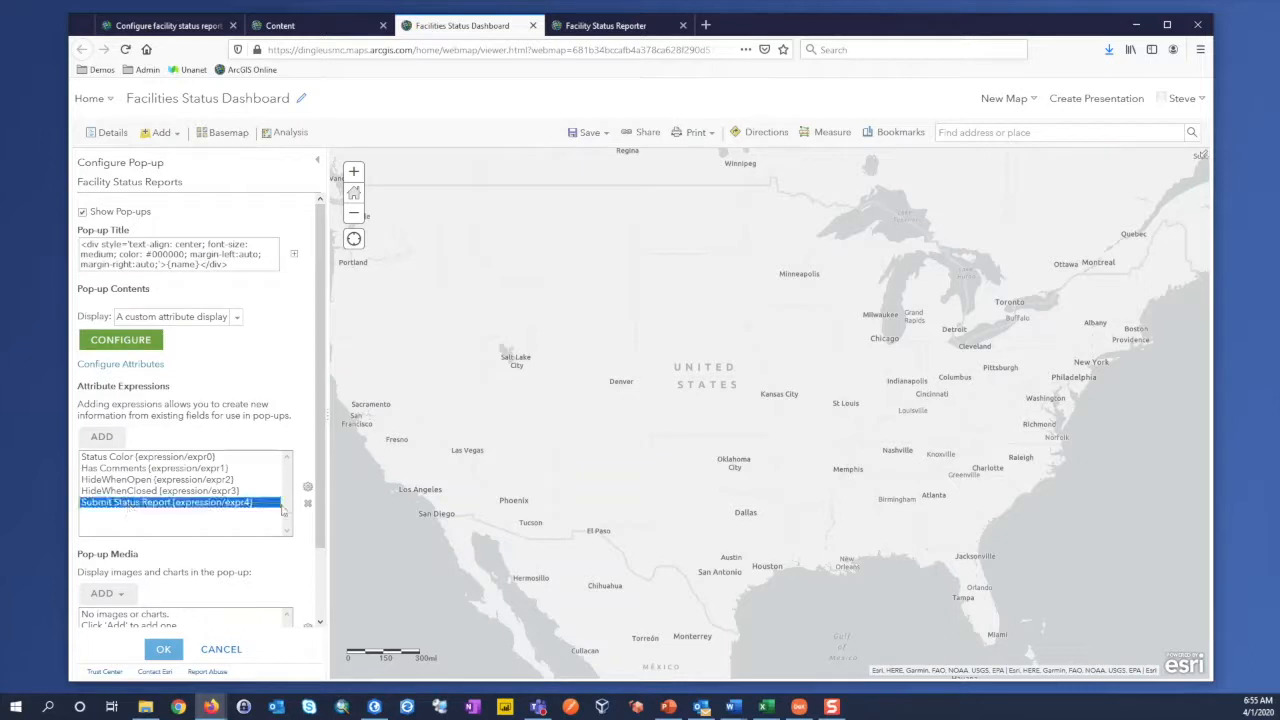
click(308, 492)
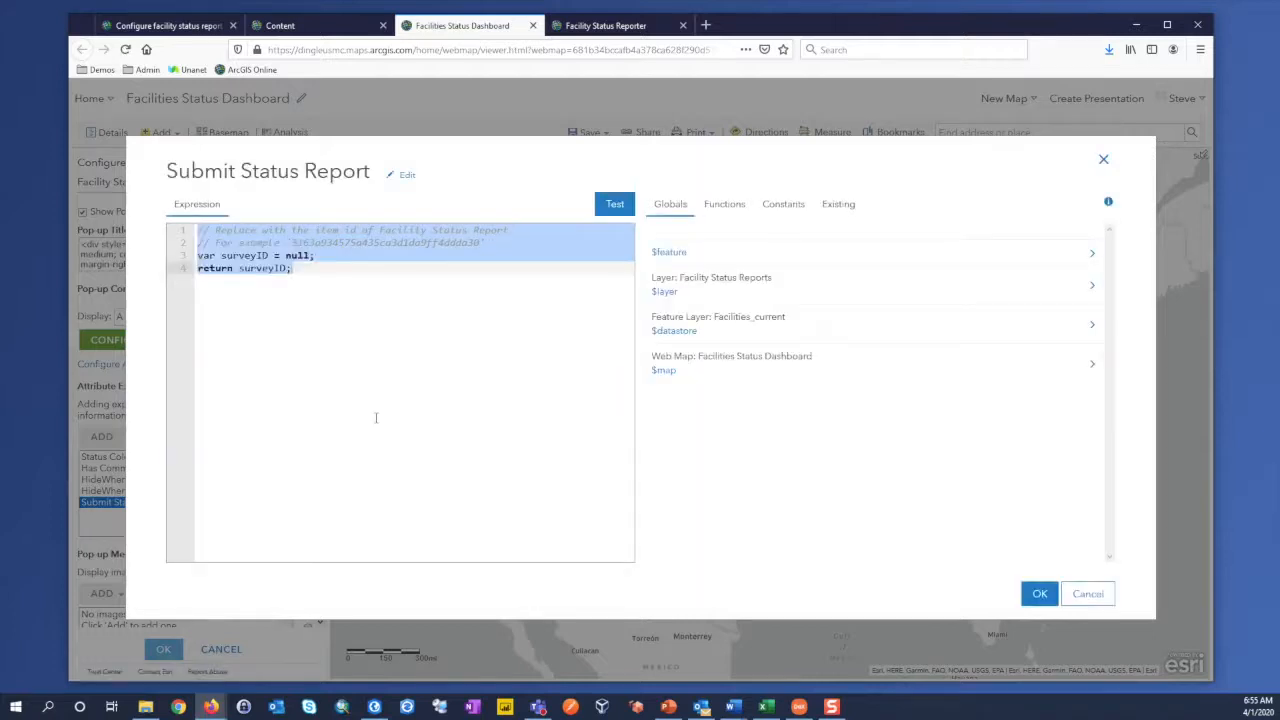
Step: Replace null with the copied item ID "6b72c52b3d5a4b89903f4e5a64b1d46b" as the surveyID value, test the expression, and accept it
click(299, 255)
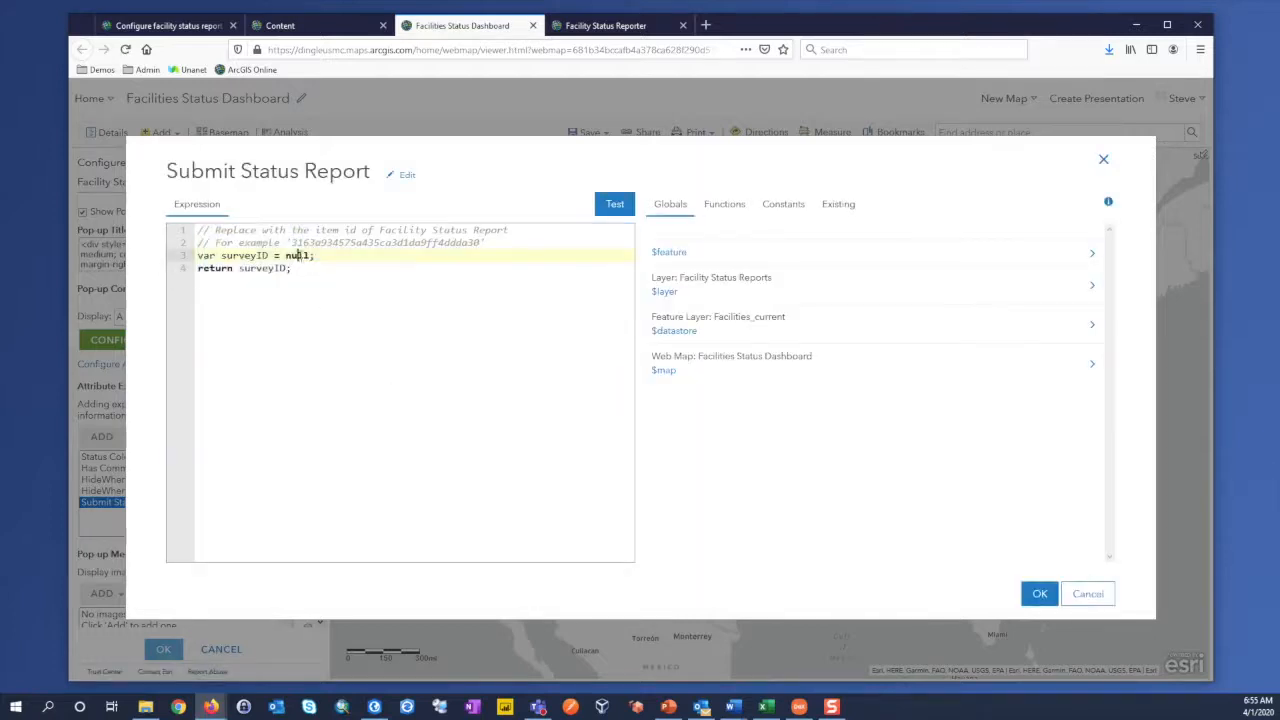
double_click(299, 255)
text(")
key(ctrl+v)
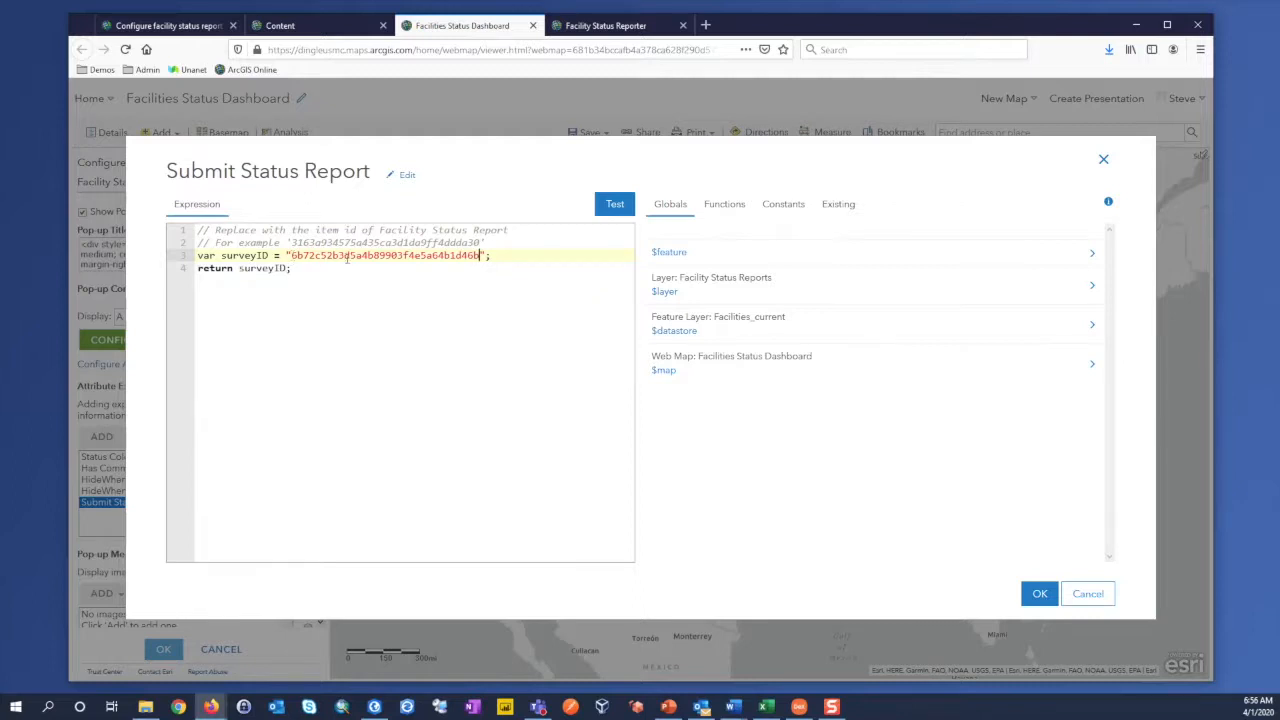
click(615, 207)
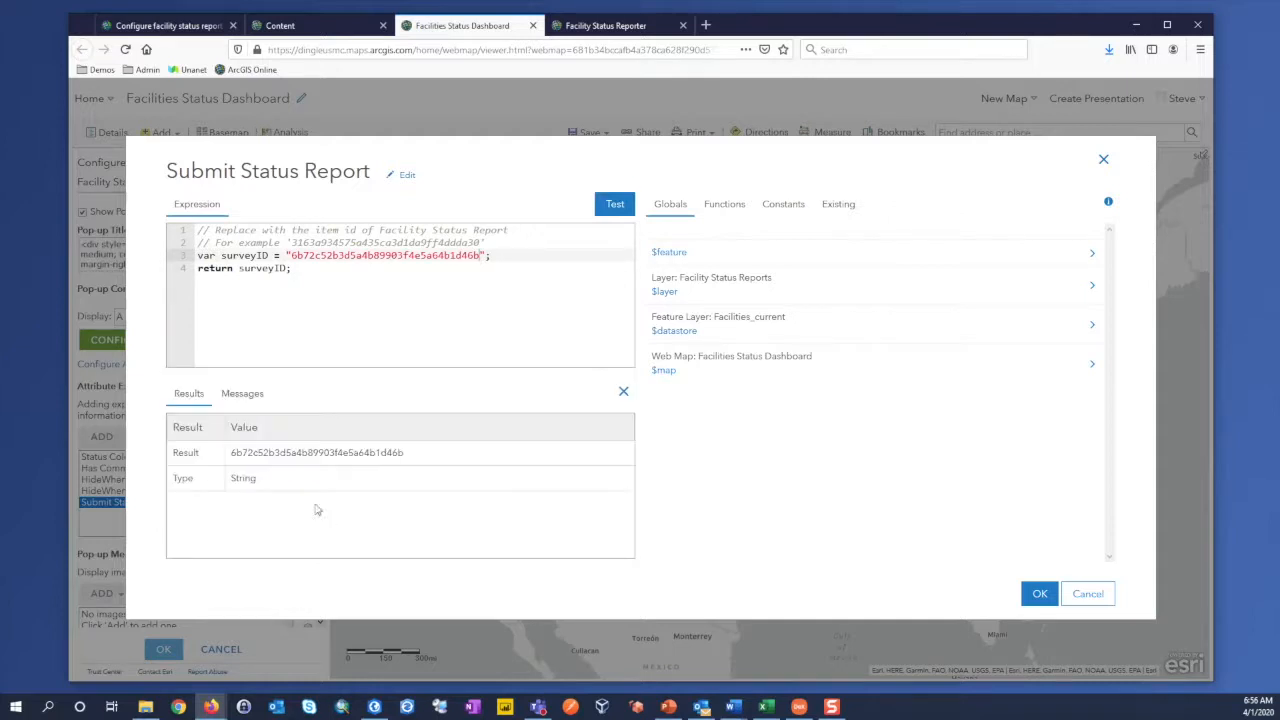
click(1038, 593)
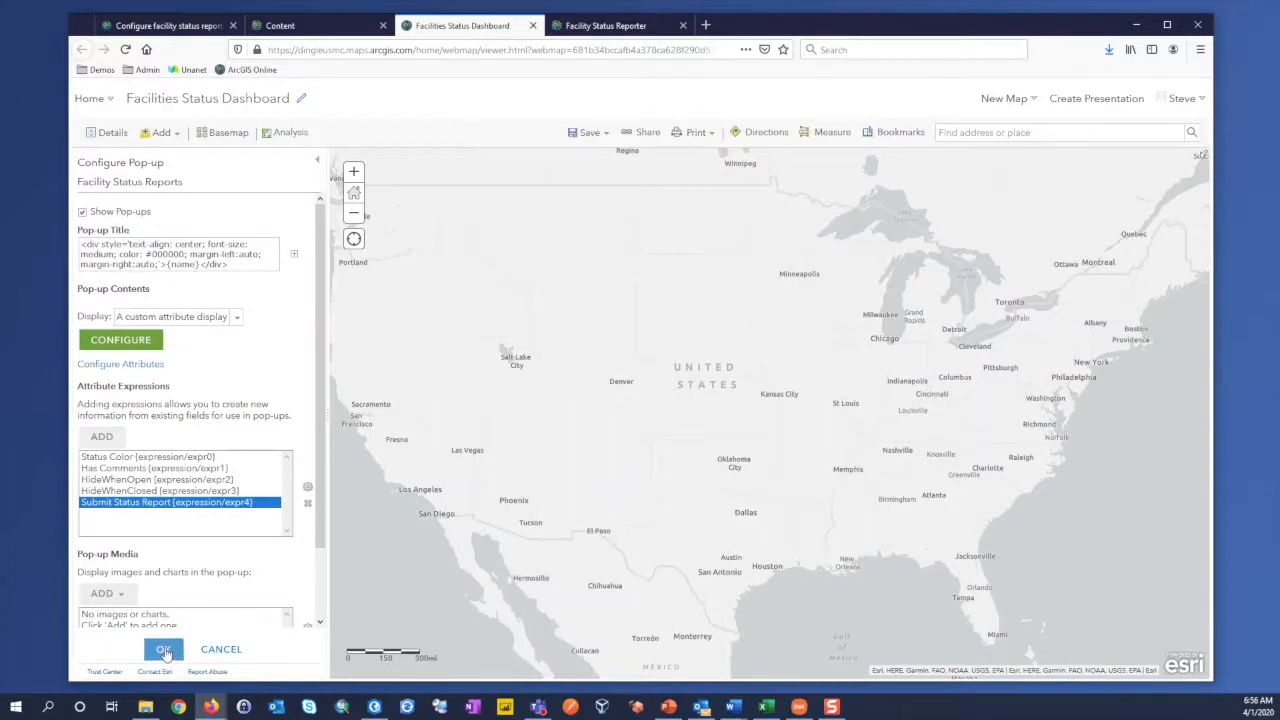
Step: Apply the Facility Status Reports pop-up configuration, save the Facilities Status Dashboard web map, and close its browser tab
click(165, 650)
click(586, 132)
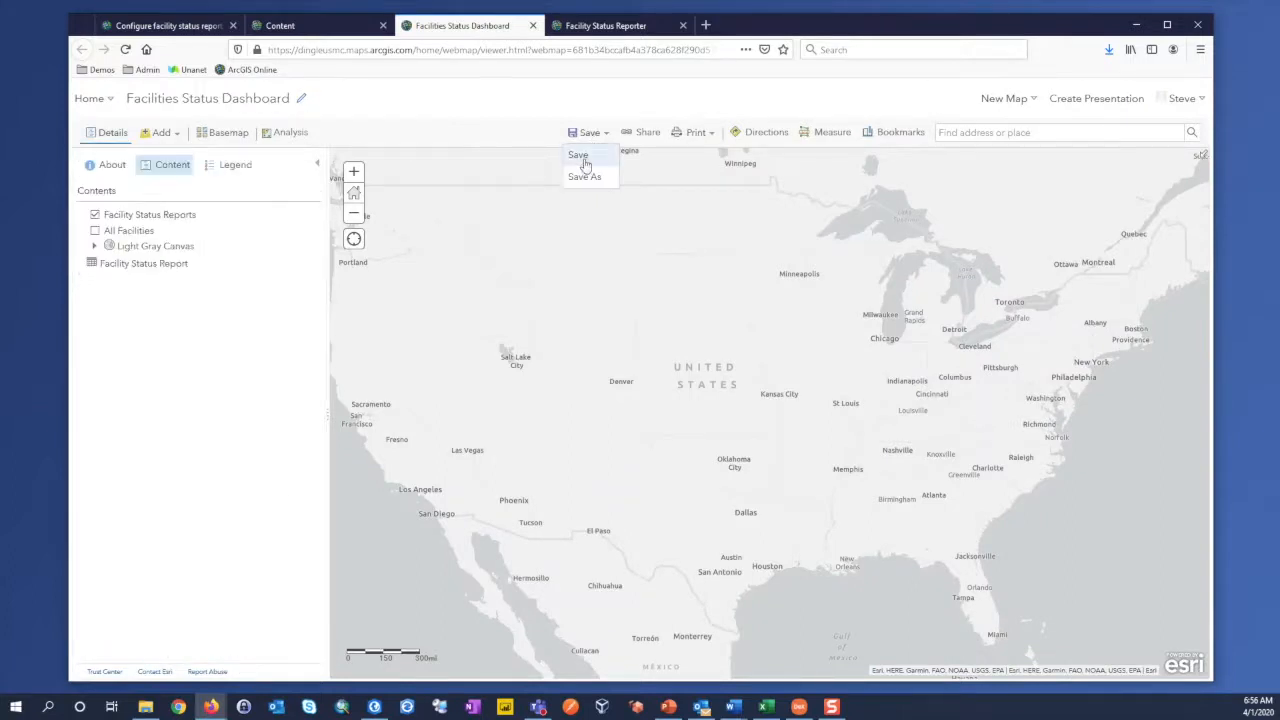
click(576, 158)
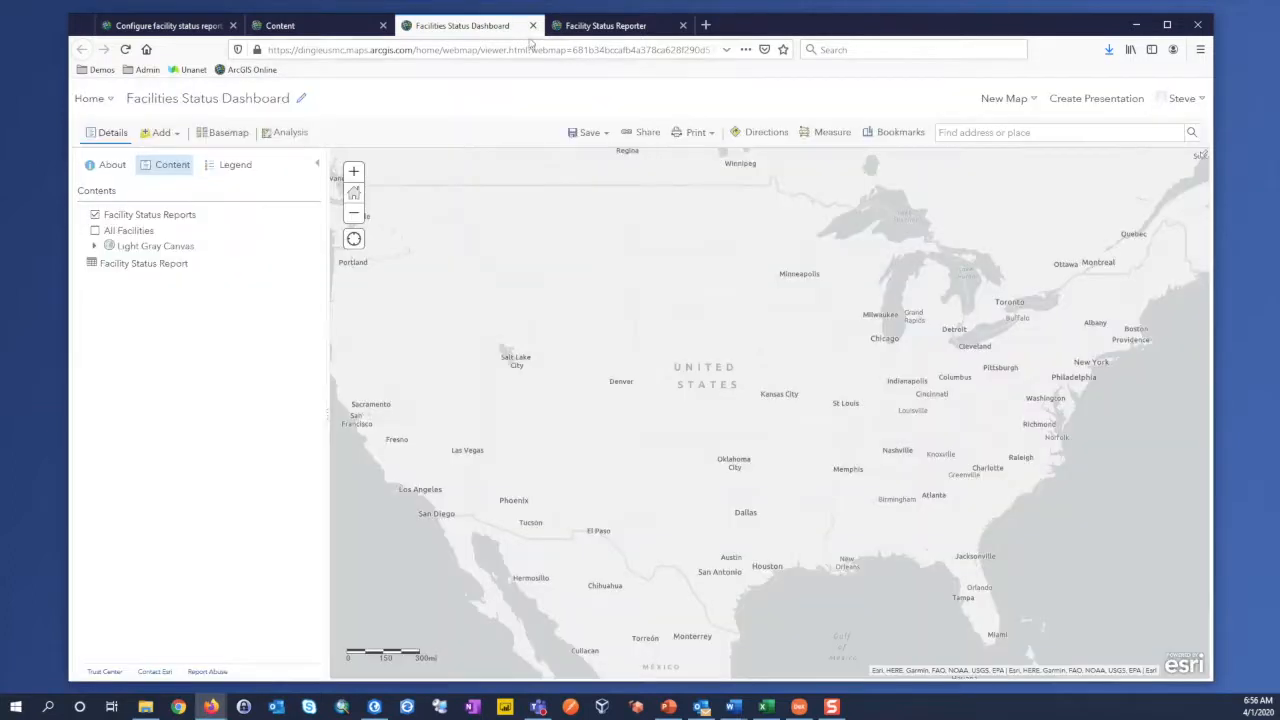
click(532, 25)
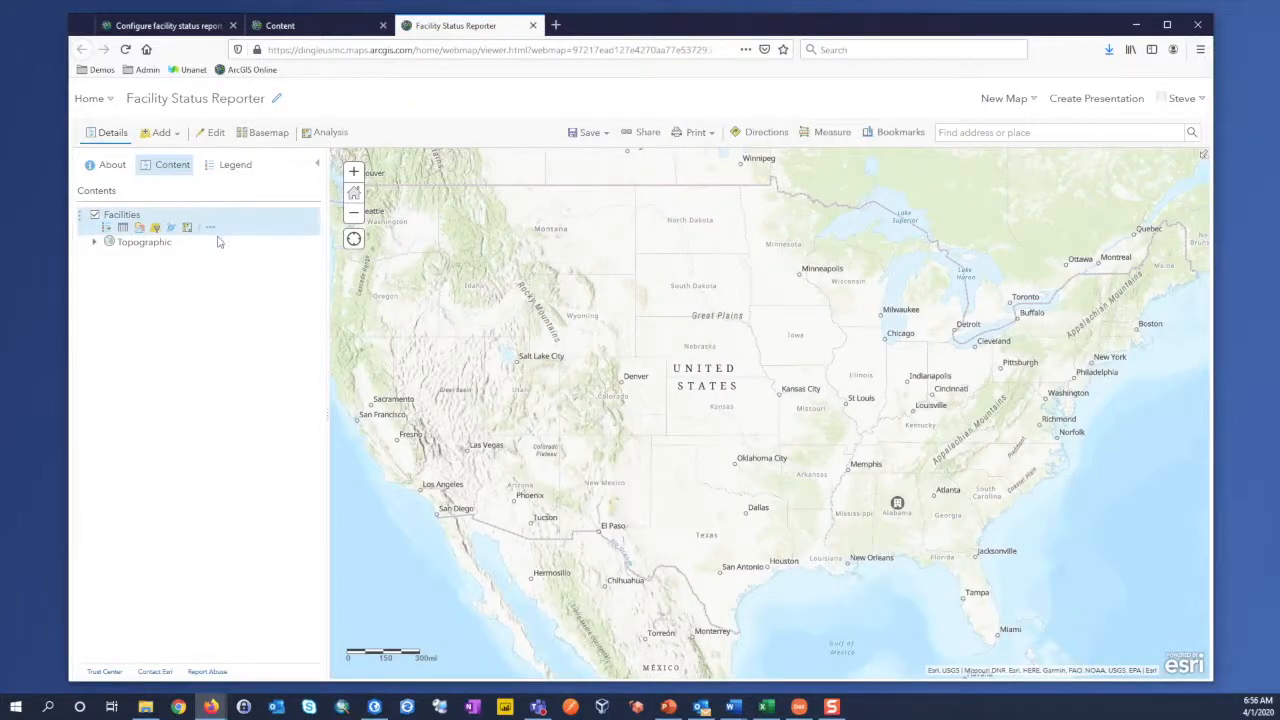
Step: In the Facility Status Reporter map, open the Facilities layer's Submit Status Report pop-up expression, check its surveyID item ID, and accept it
click(210, 228)
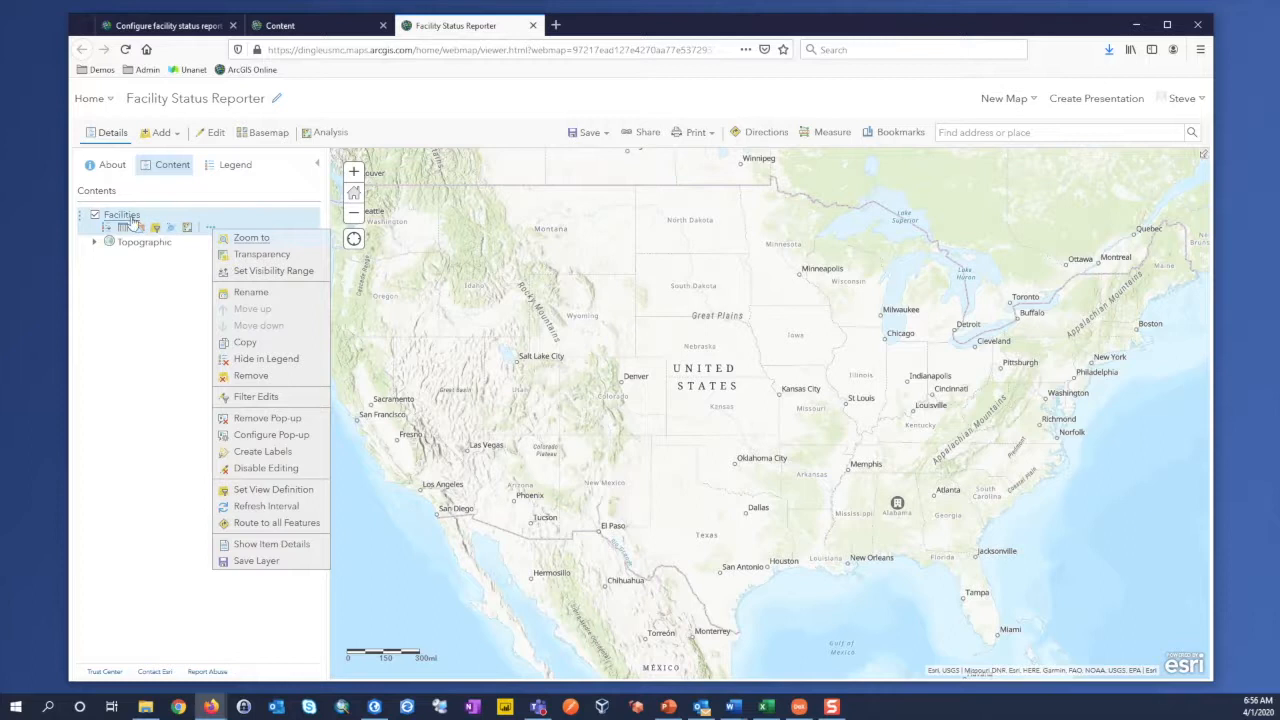
click(262, 438)
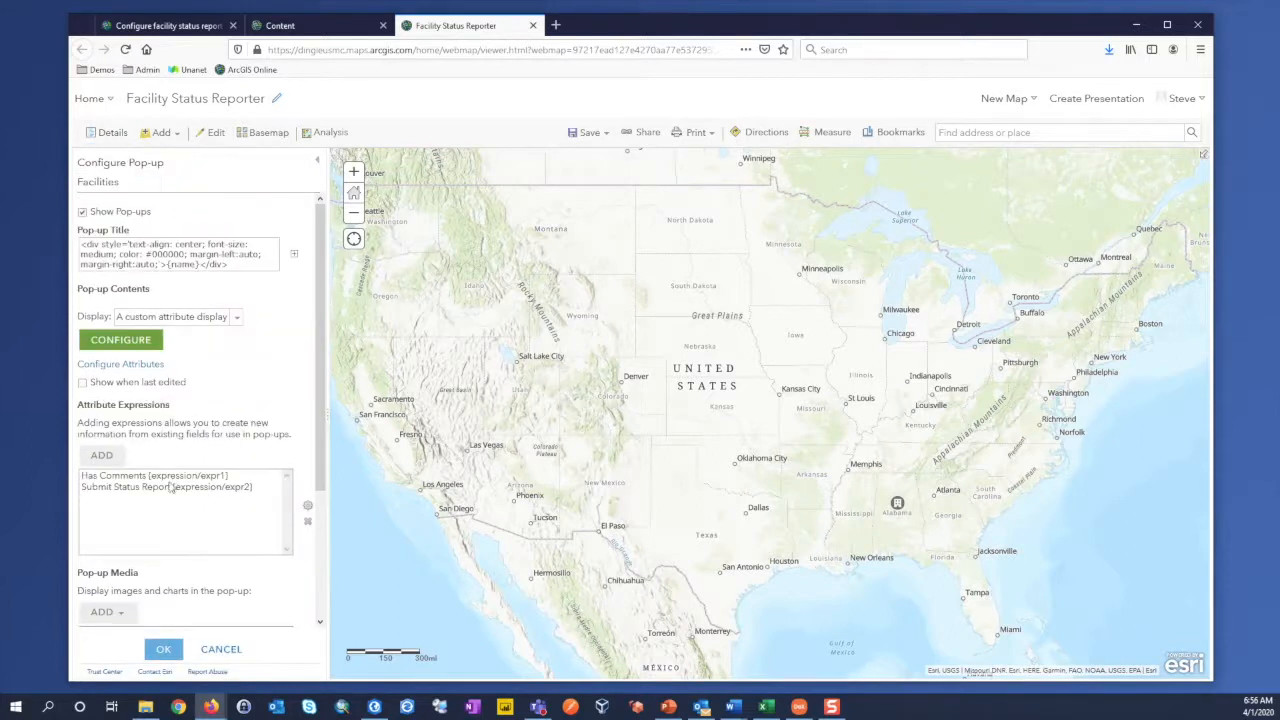
click(121, 490)
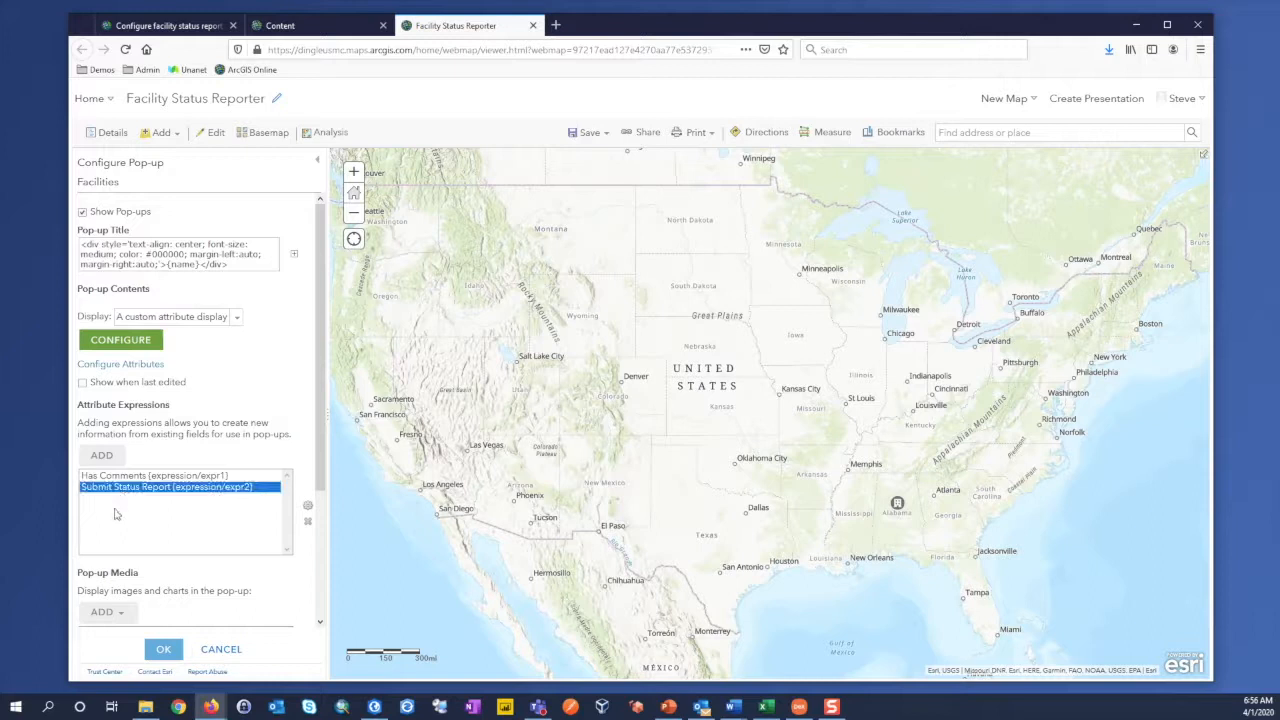
click(308, 506)
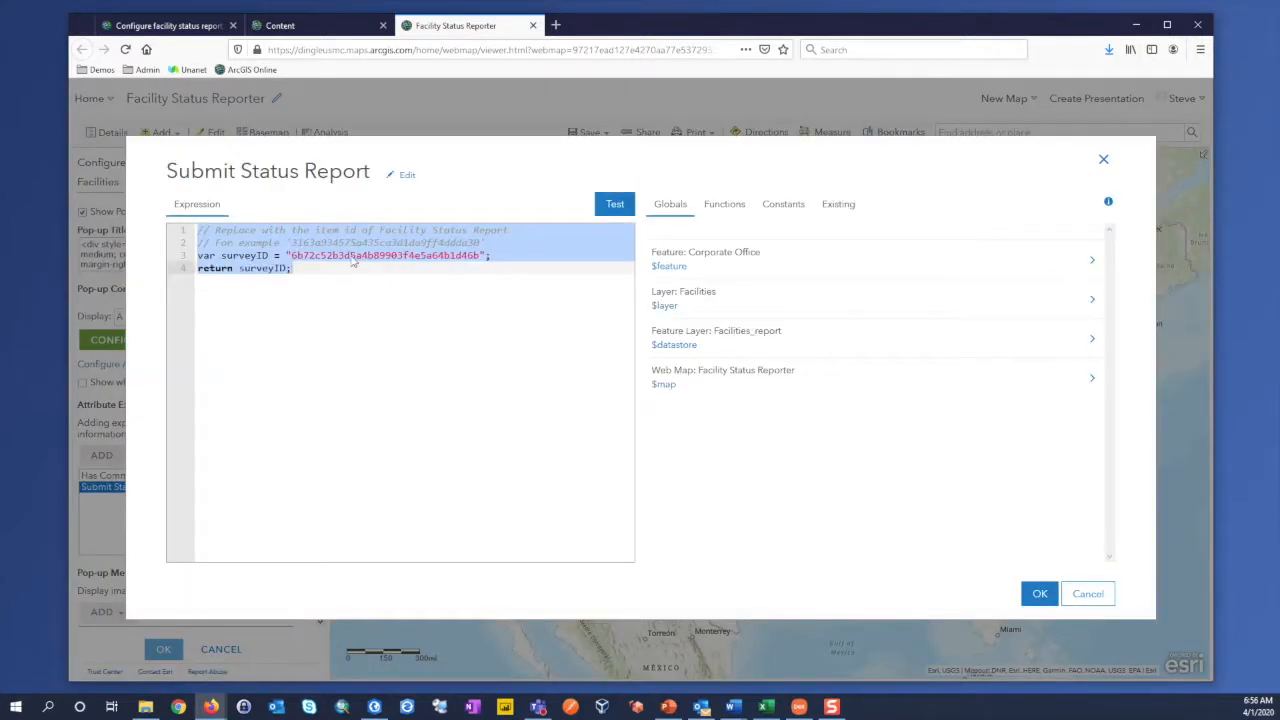
click(350, 257)
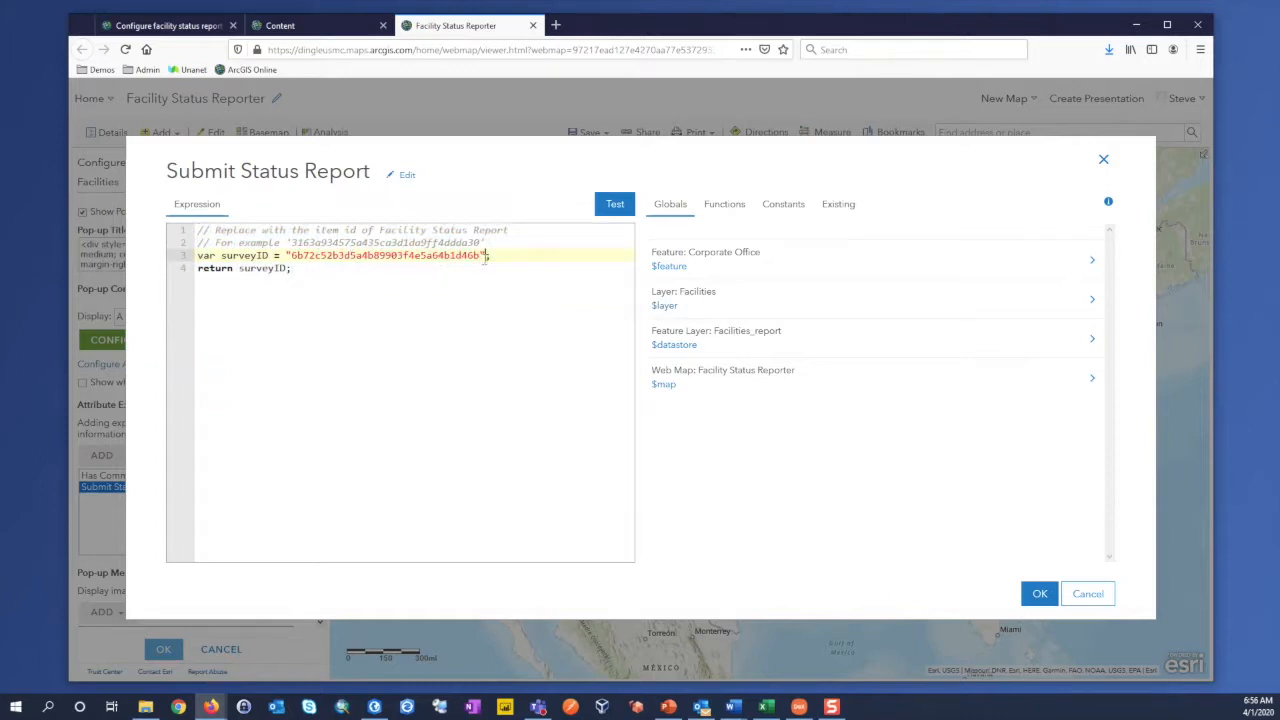
drag(487, 256, 285, 256)
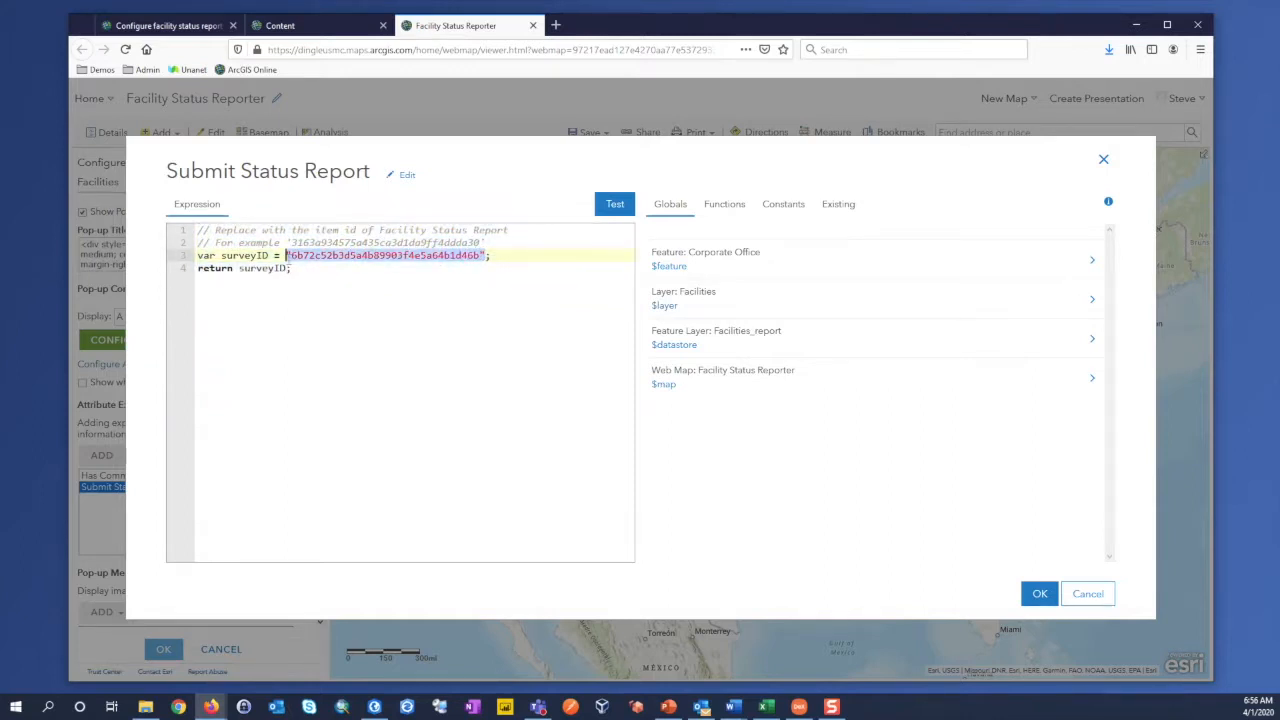
click(357, 382)
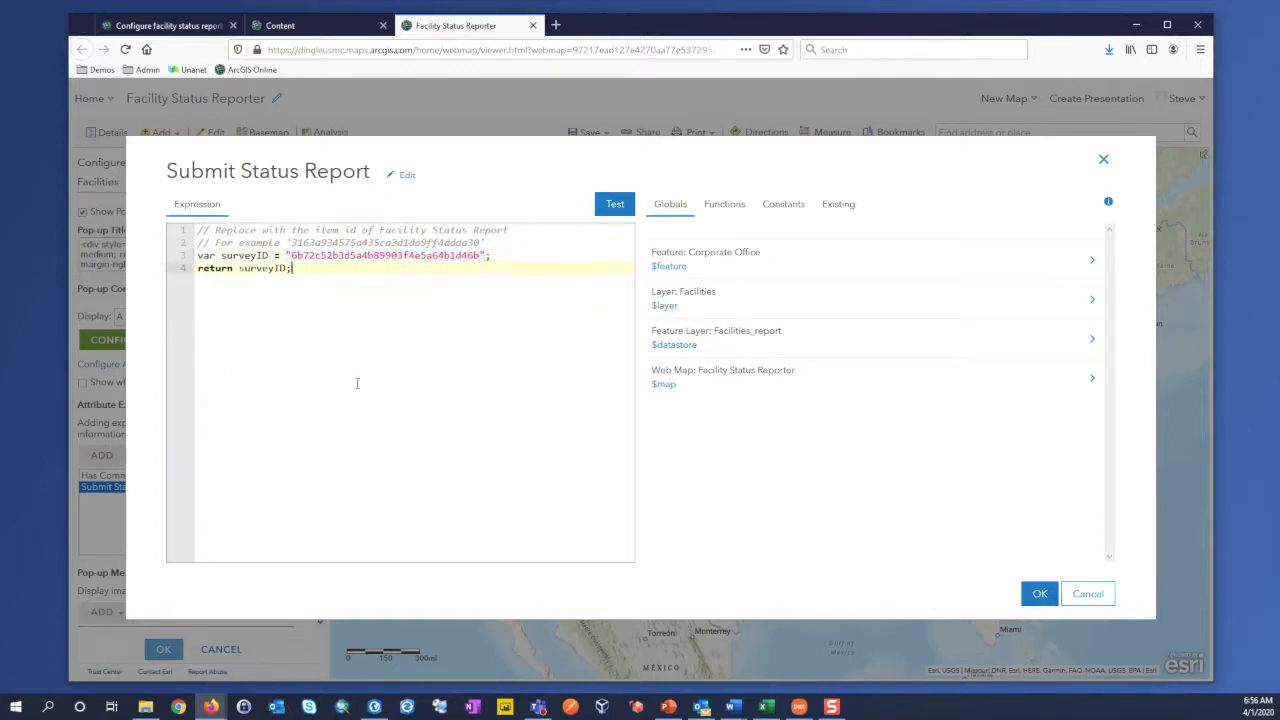
click(1040, 594)
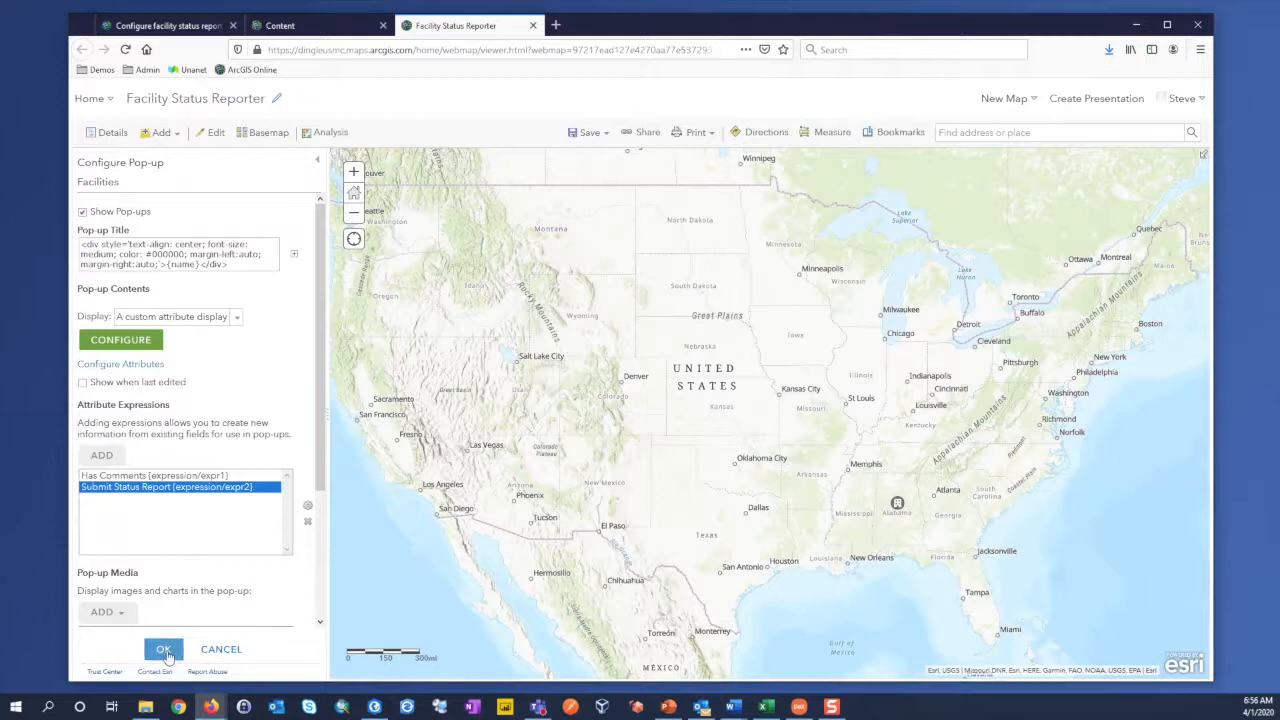
Step: Apply the Facilities pop-up configuration, save the Facility Status Reporter web map, and close its browser tab
click(163, 649)
click(588, 136)
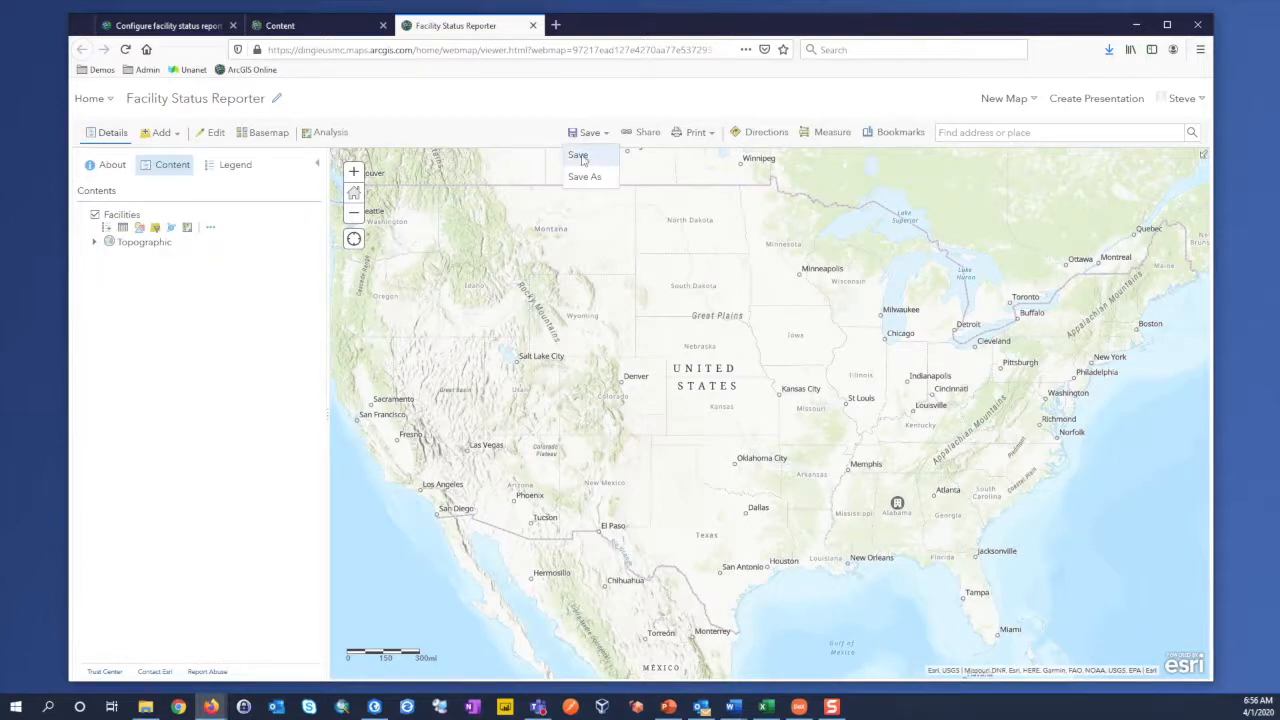
click(579, 155)
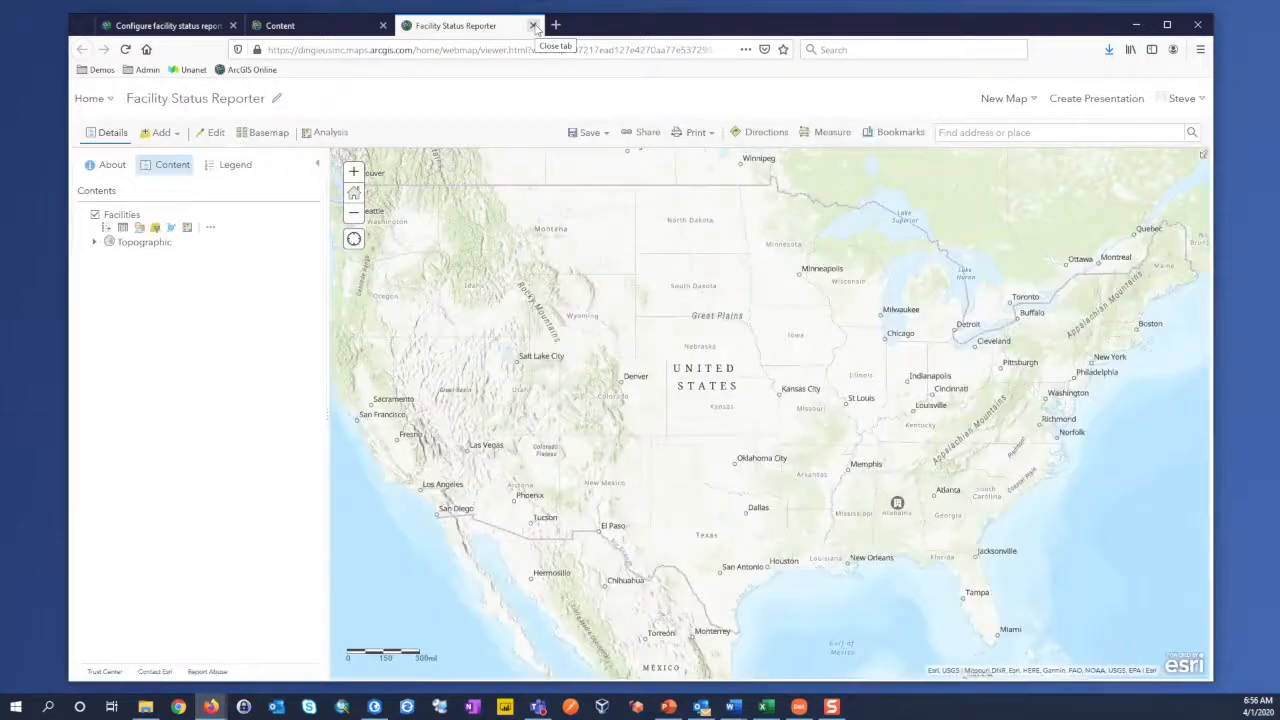
click(533, 25)
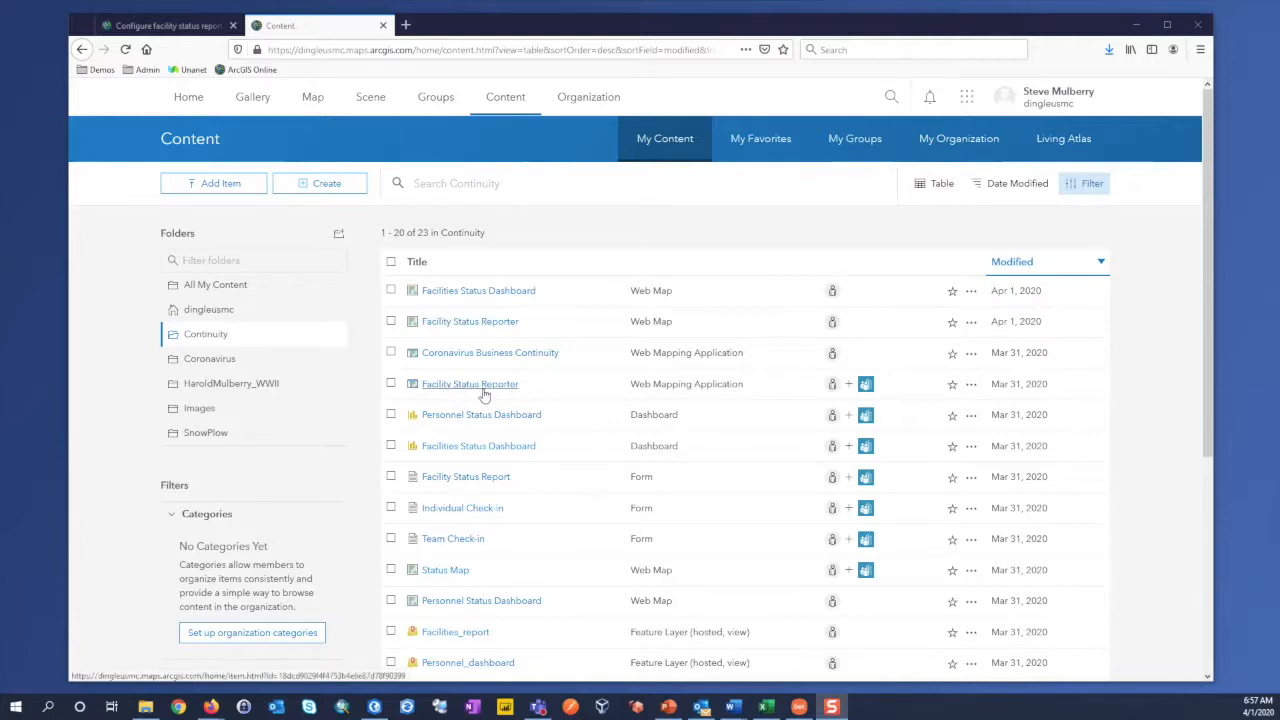
Step: View the Facility Status Reporter web mapping application from the Continuity folder in a new browser tab
click(971, 385)
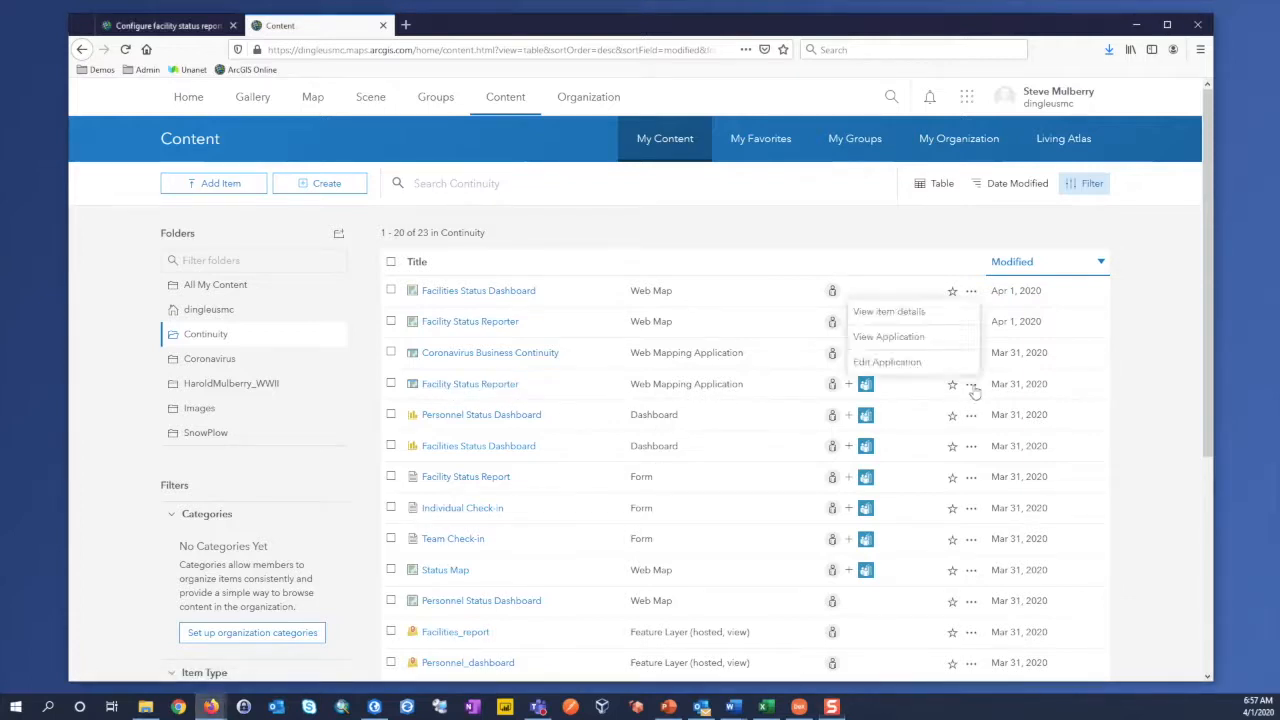
right_click(911, 341)
click(945, 345)
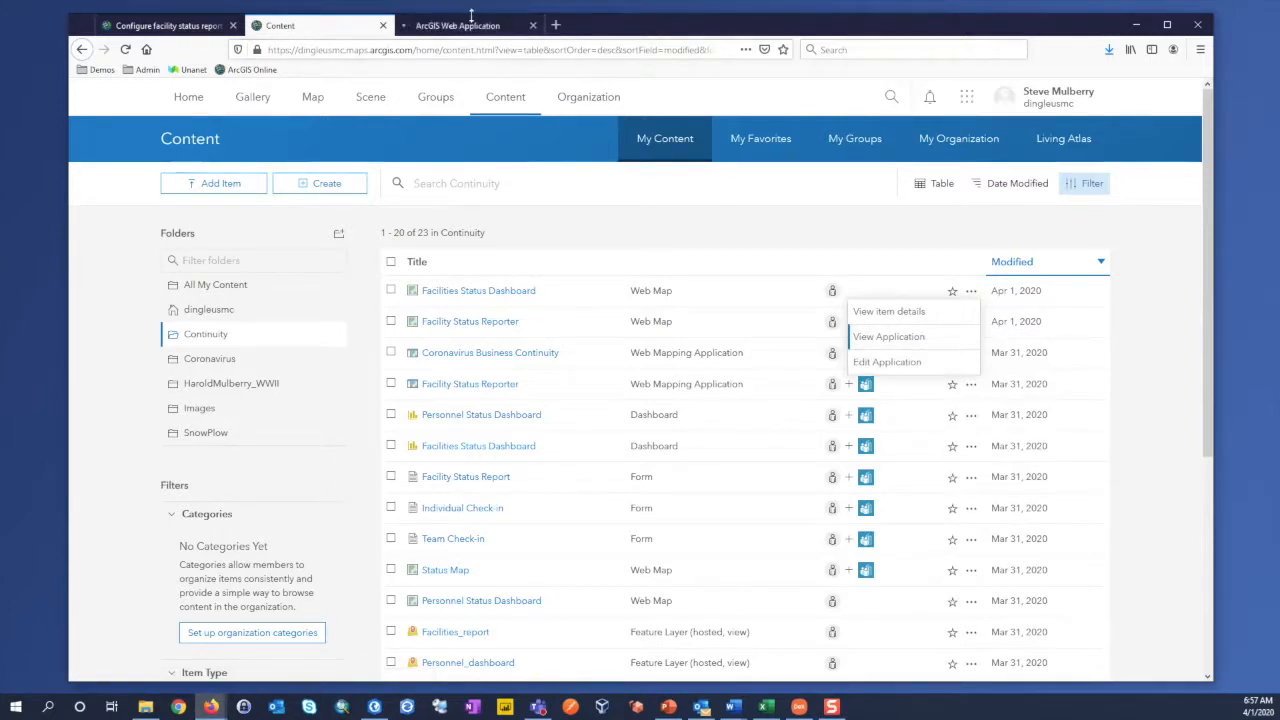
click(471, 22)
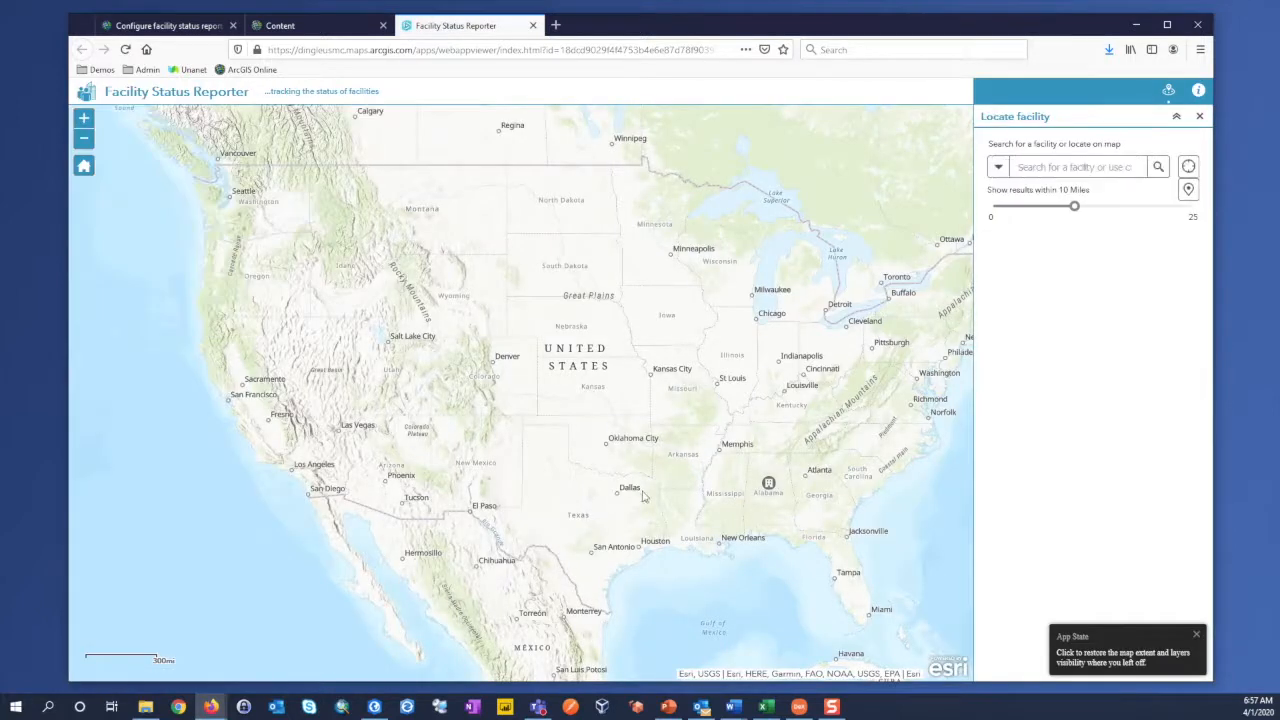
Step: Select the facility point in Alabama on the map and open the status report survey from its pop-up
click(768, 485)
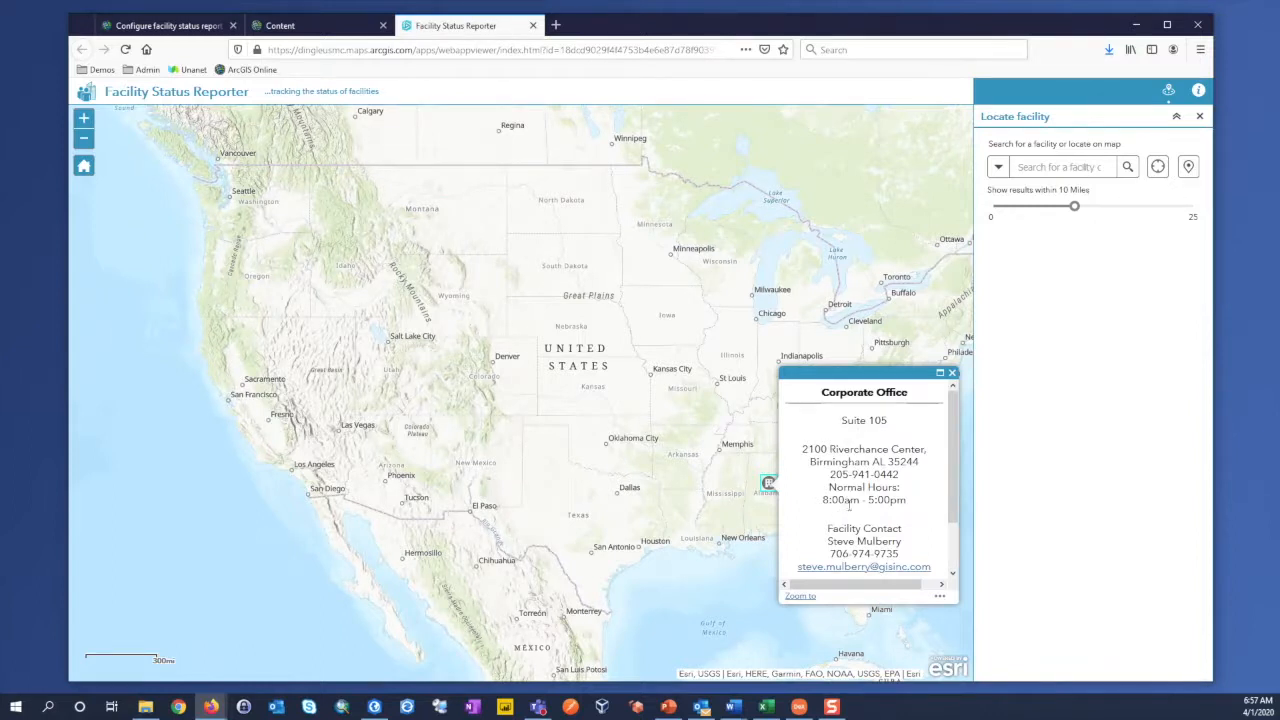
drag(953, 461, 953, 507)
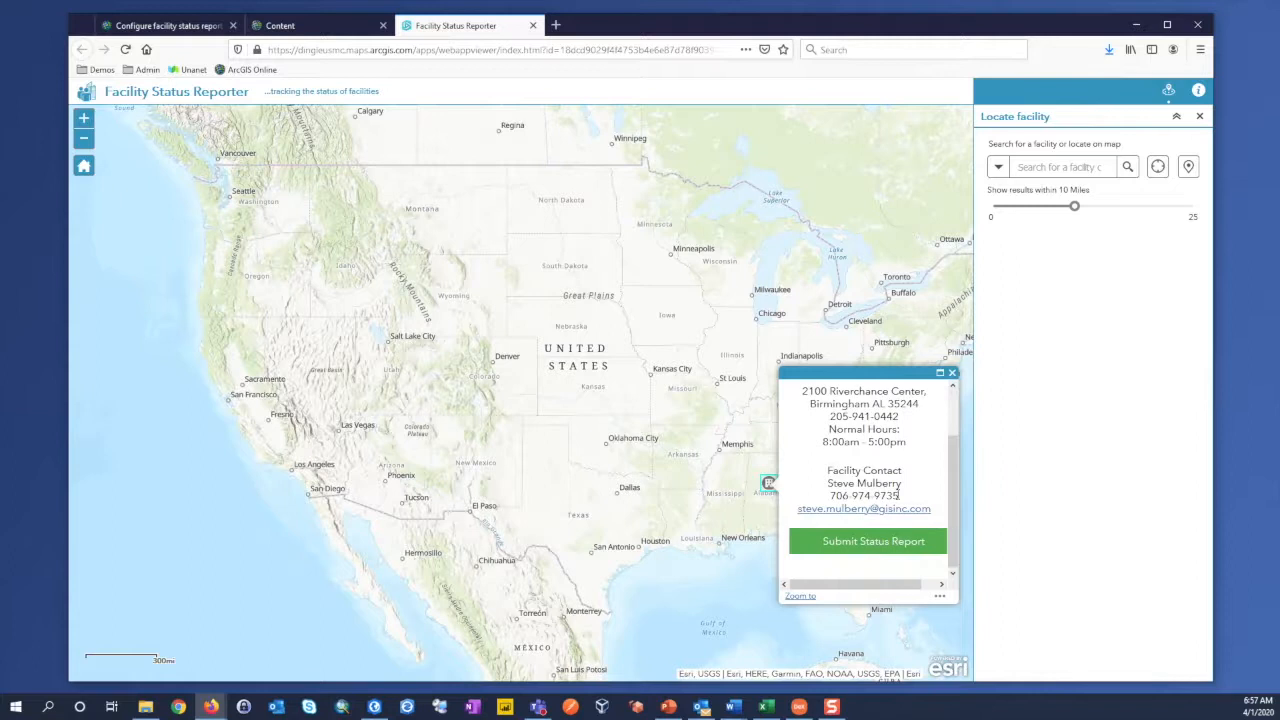
click(873, 543)
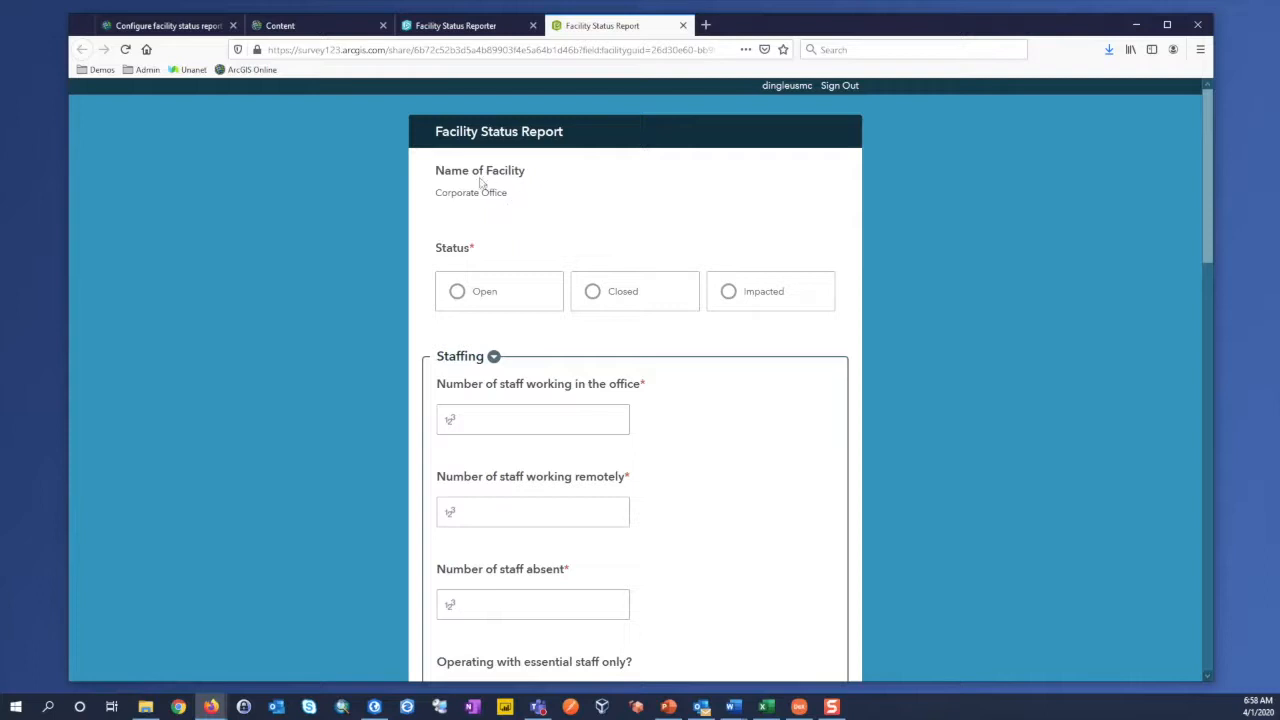
Step: Set the facility status to Open, staffing to 5 in office, 15 remote and 2 absent, essential staff only to Yes, and overnight stay to No
click(500, 291)
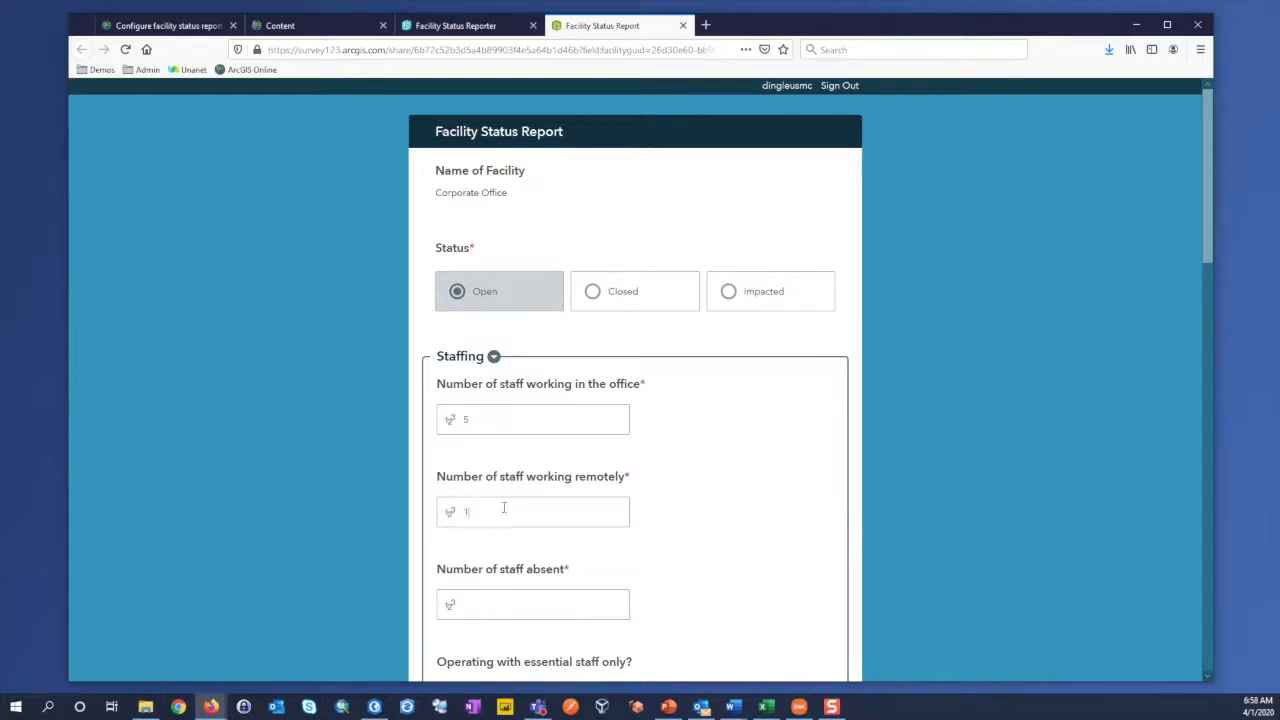
scroll(505, 508, down, 2)
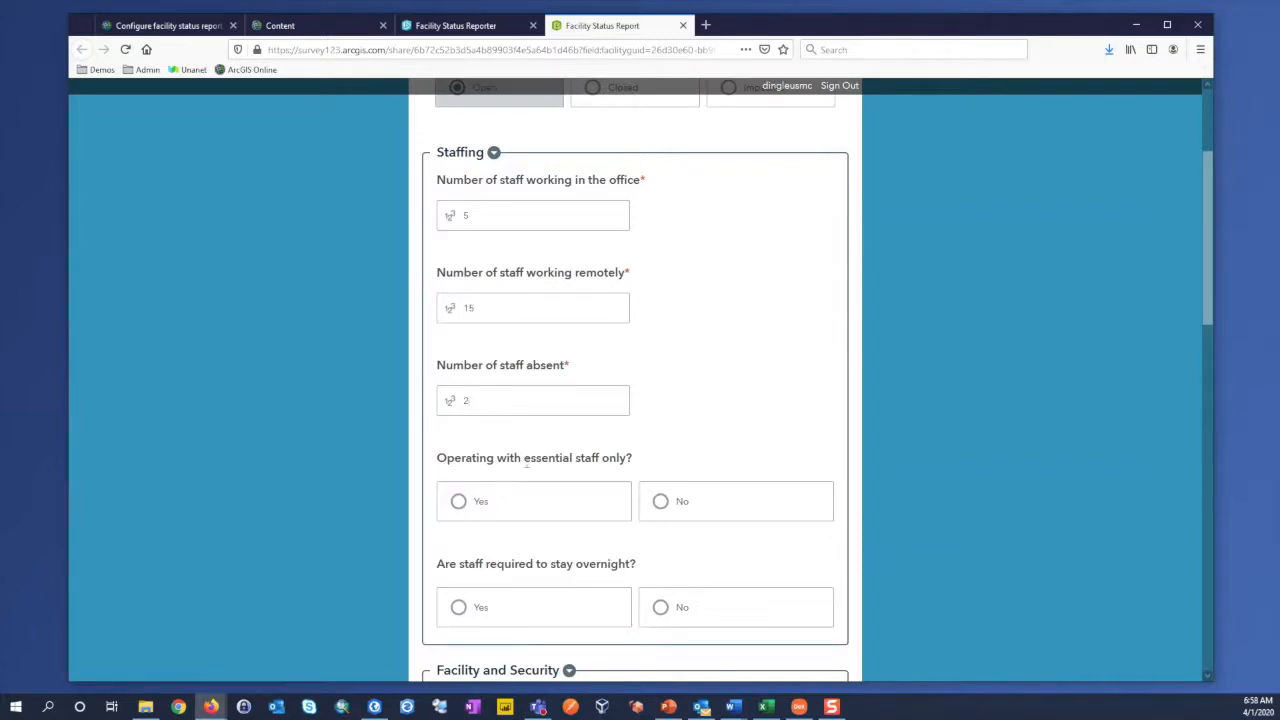
click(460, 506)
scroll(412, 528, down, 1)
scroll(430, 480, down, 1)
scroll(500, 415, up, 1)
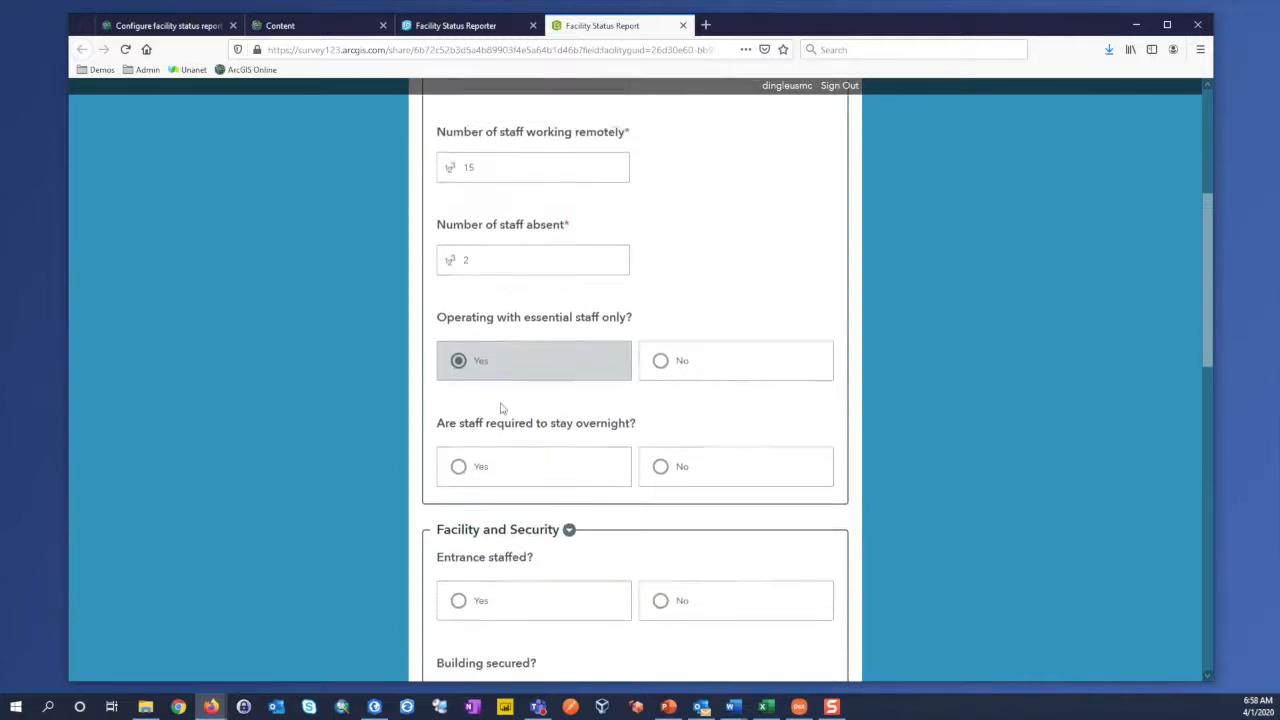
click(655, 472)
Step: In the Facility and Security section, answer Yes to entrance staffed and building secured, and No to access restricted
scroll(374, 528, down, 3)
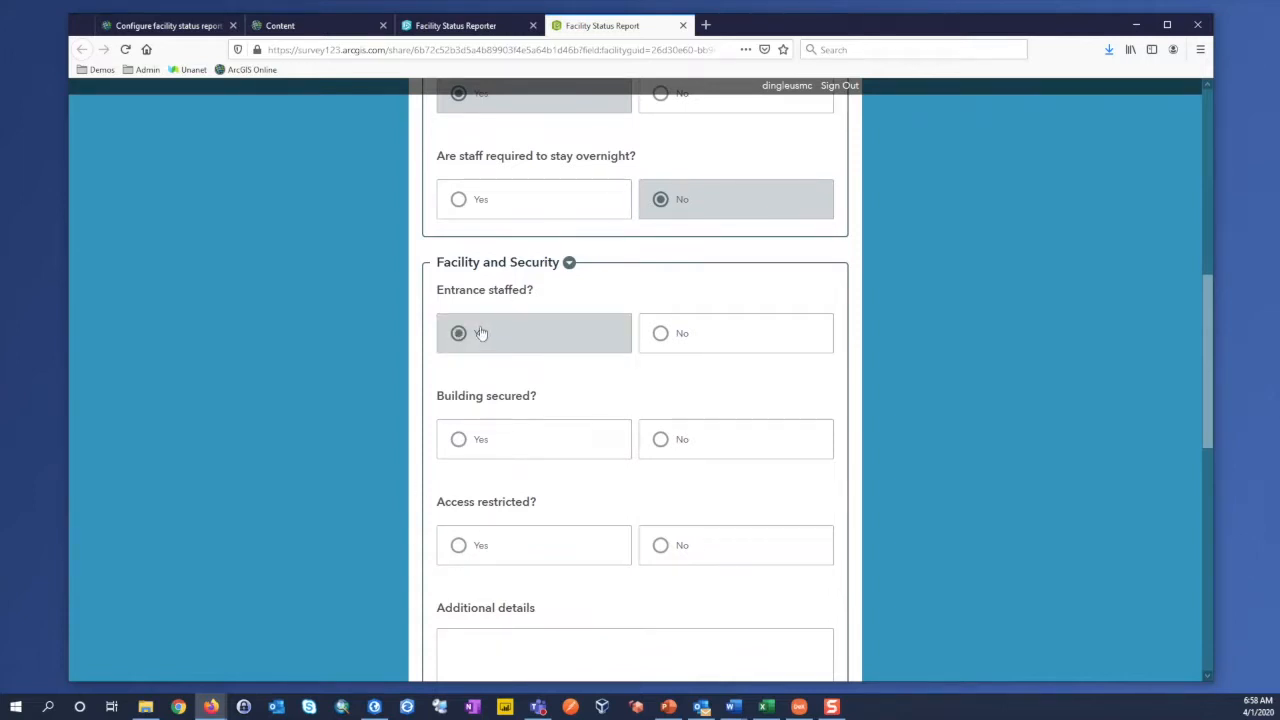
click(500, 443)
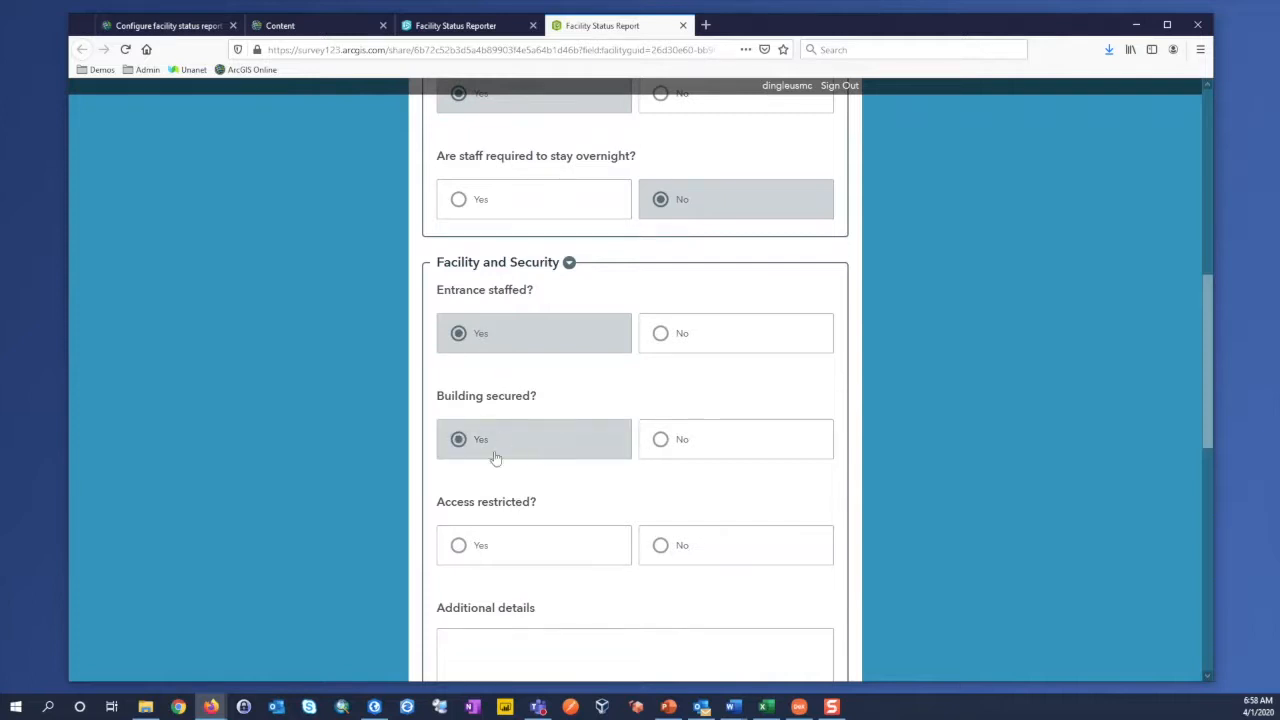
scroll(470, 430, down, 3)
click(536, 280)
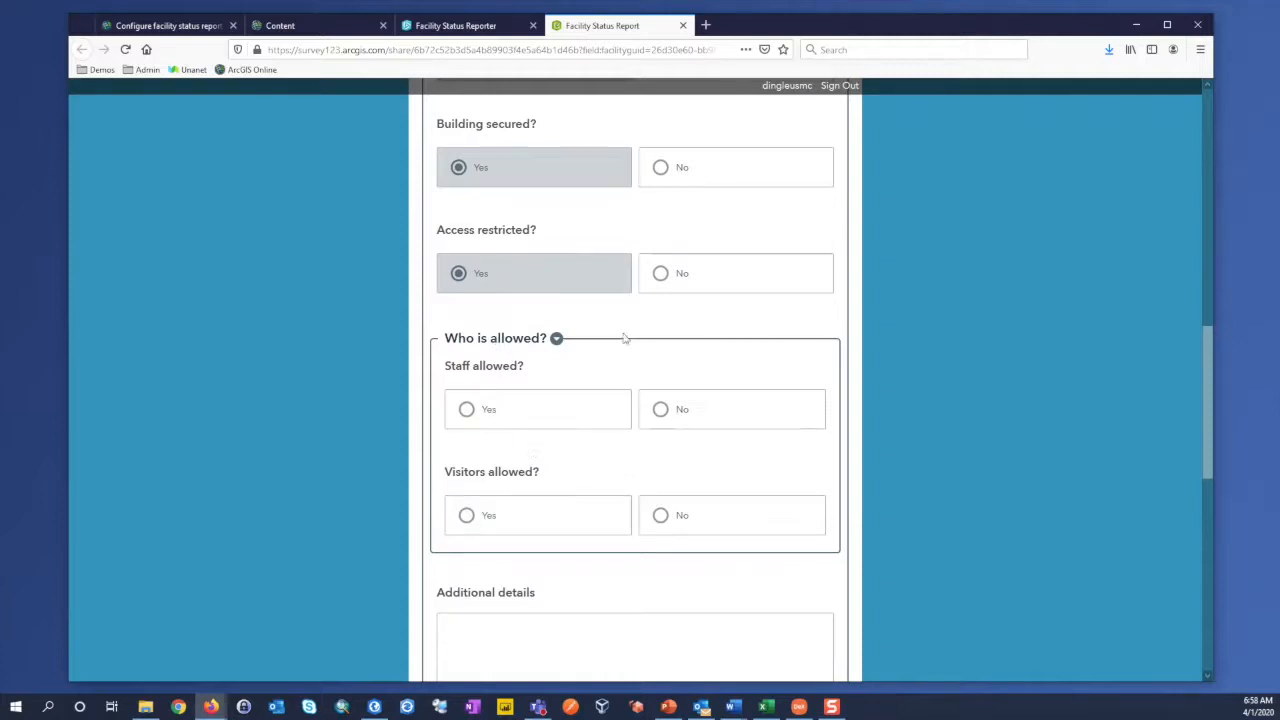
click(662, 278)
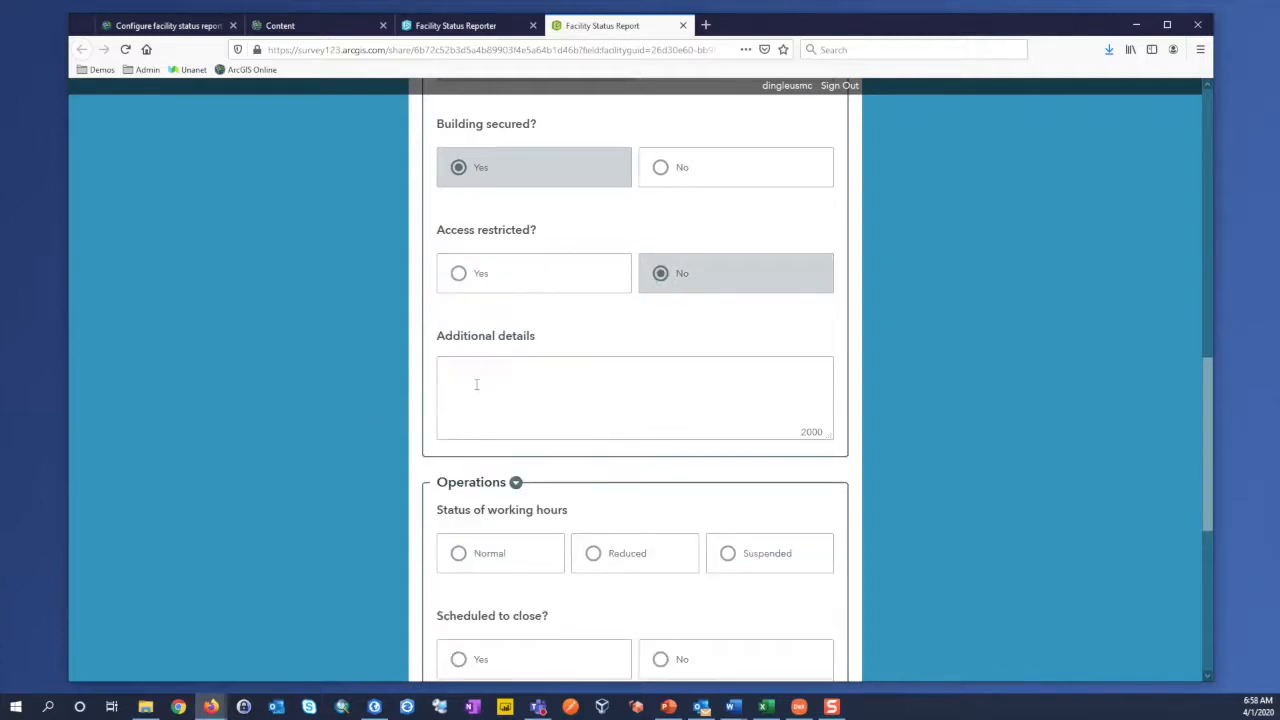
Step: Set working hours to Normal, answer No to scheduled closure and government restrictions, then submit the facility status report and close its tab
scroll(325, 431, down, 3)
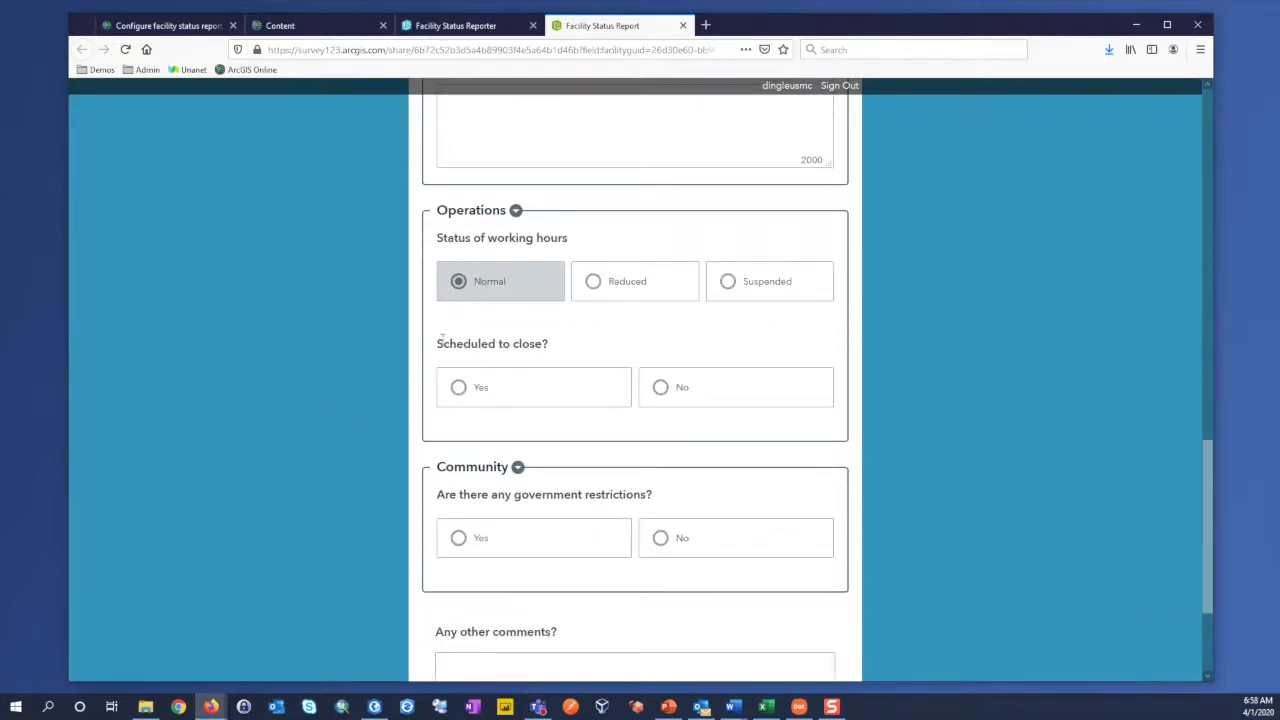
click(662, 389)
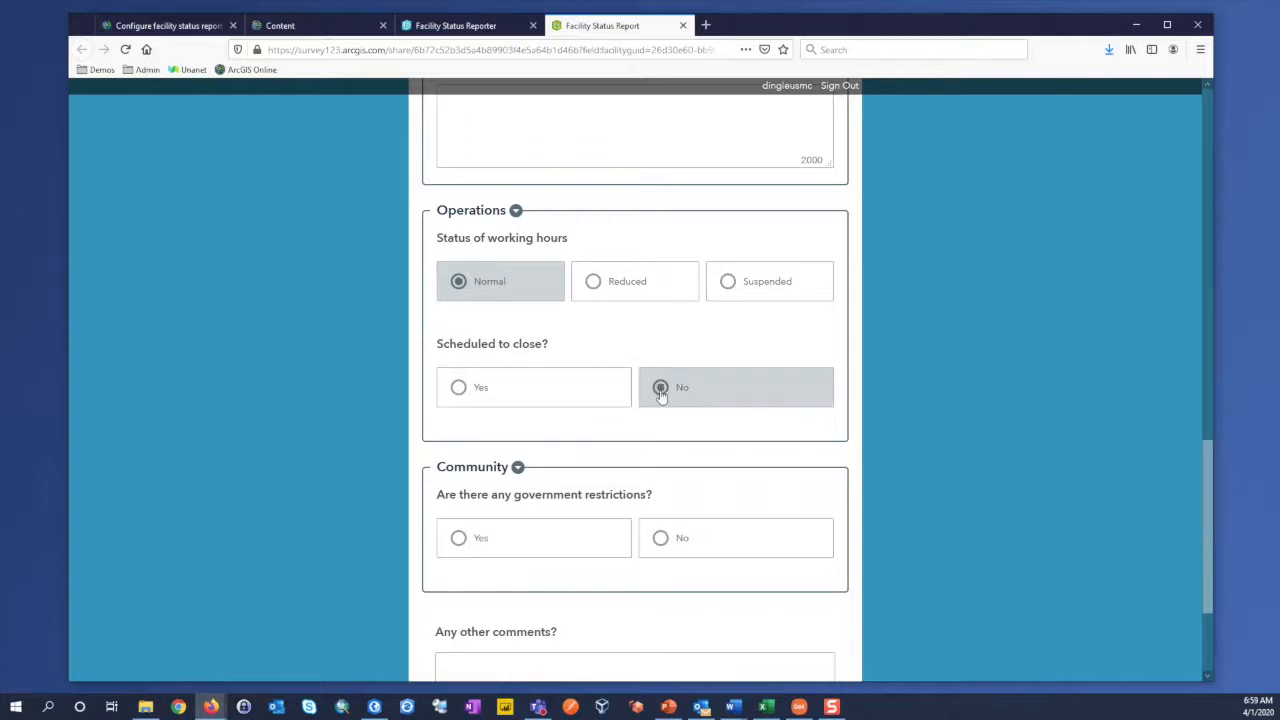
scroll(389, 520, down, 1)
scroll(389, 520, down, 3)
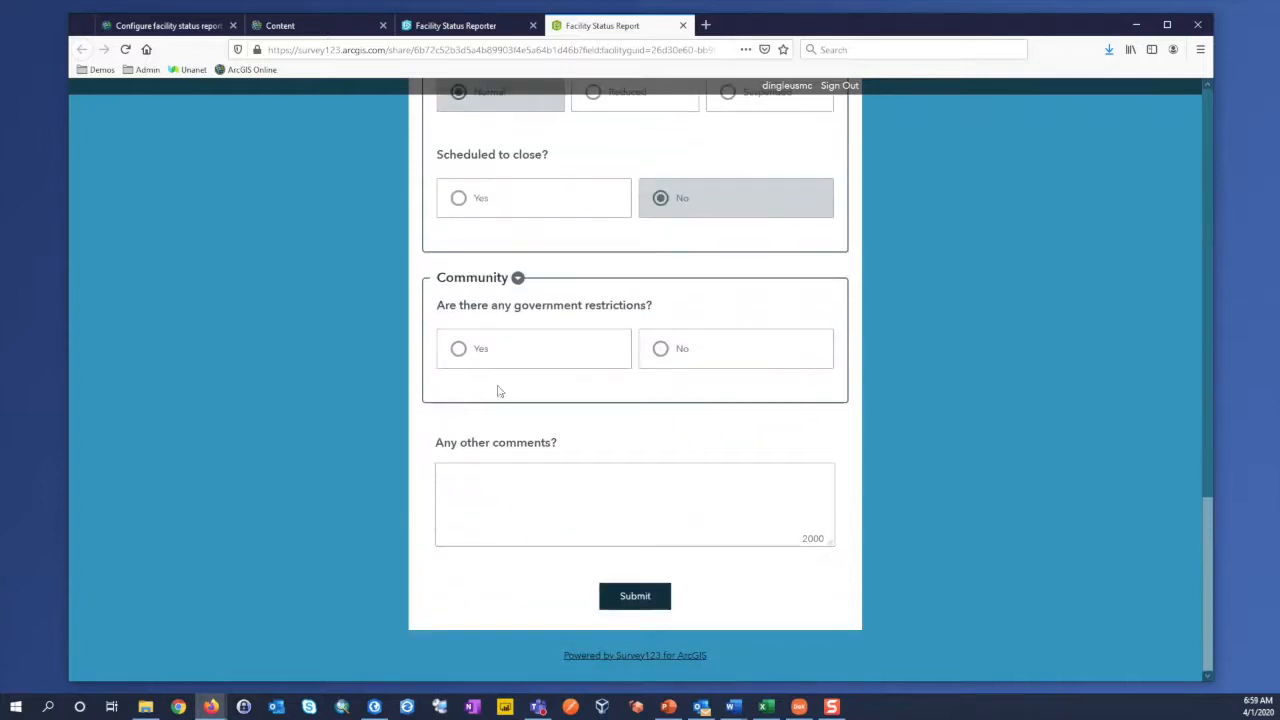
click(660, 348)
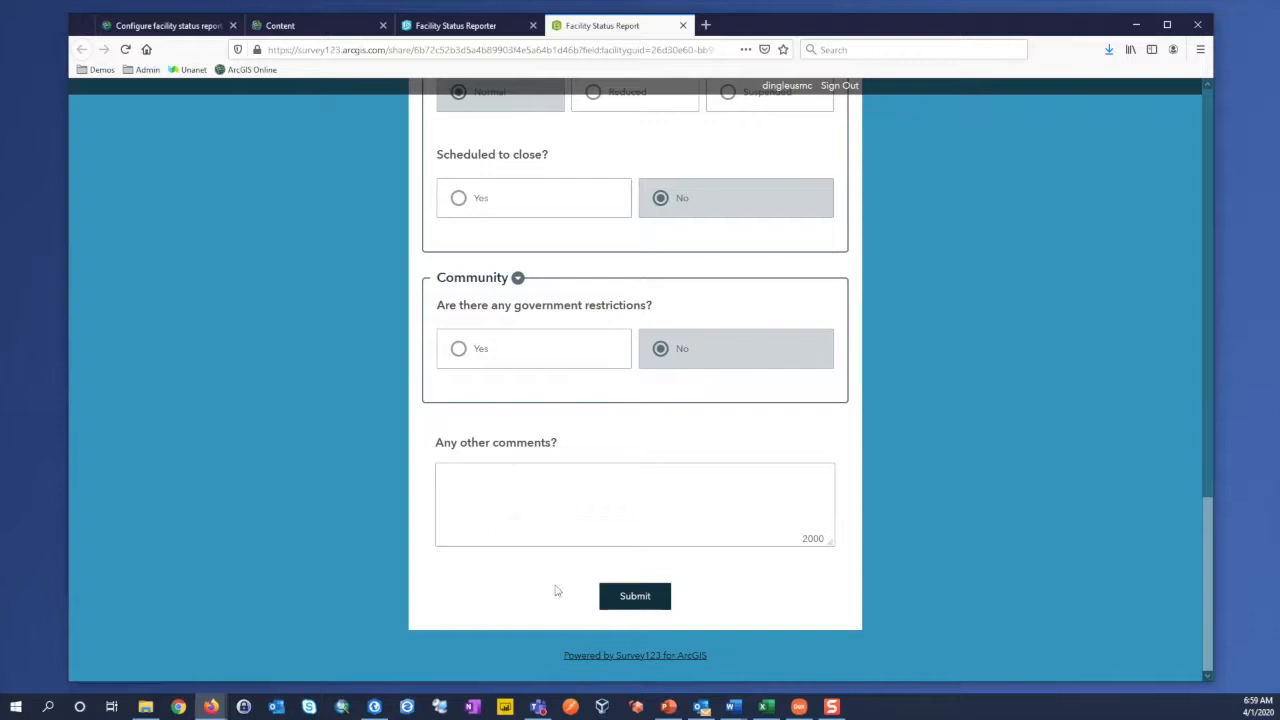
click(624, 604)
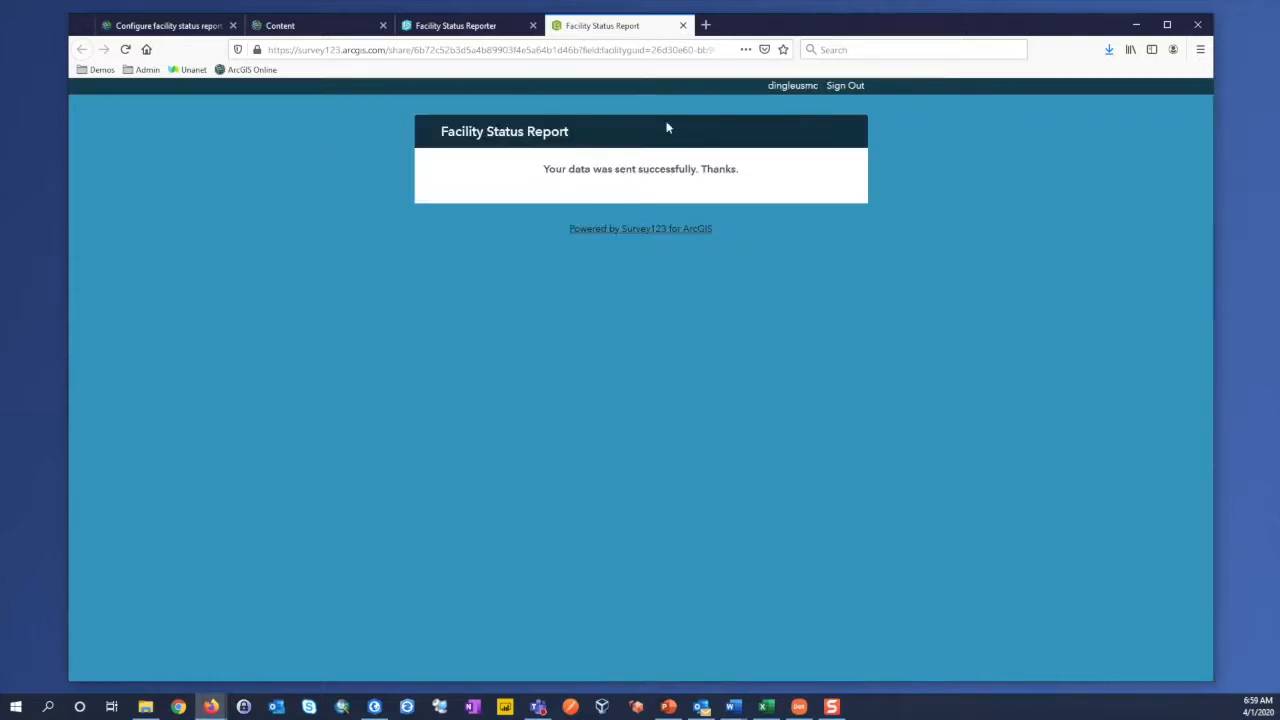
click(683, 26)
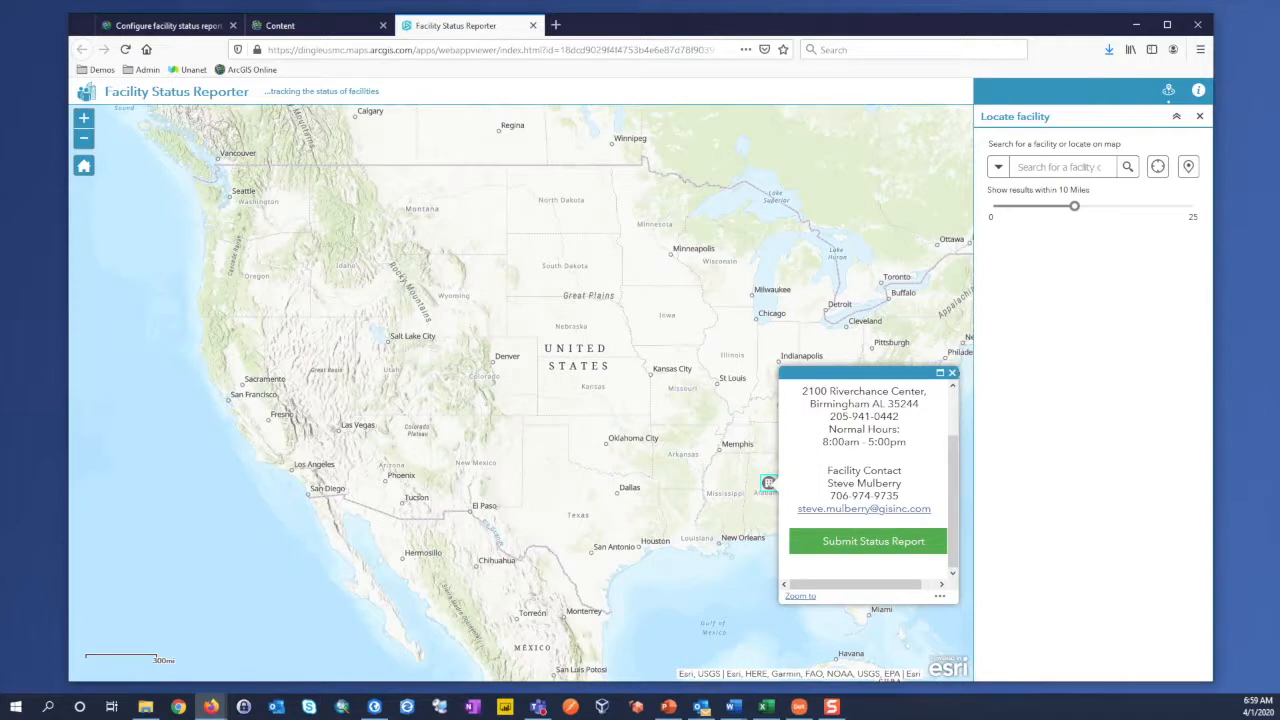
Step: Open the Facilities Status Dashboard from the Continuity folder's content list in a new browser tab and switch to it
click(330, 26)
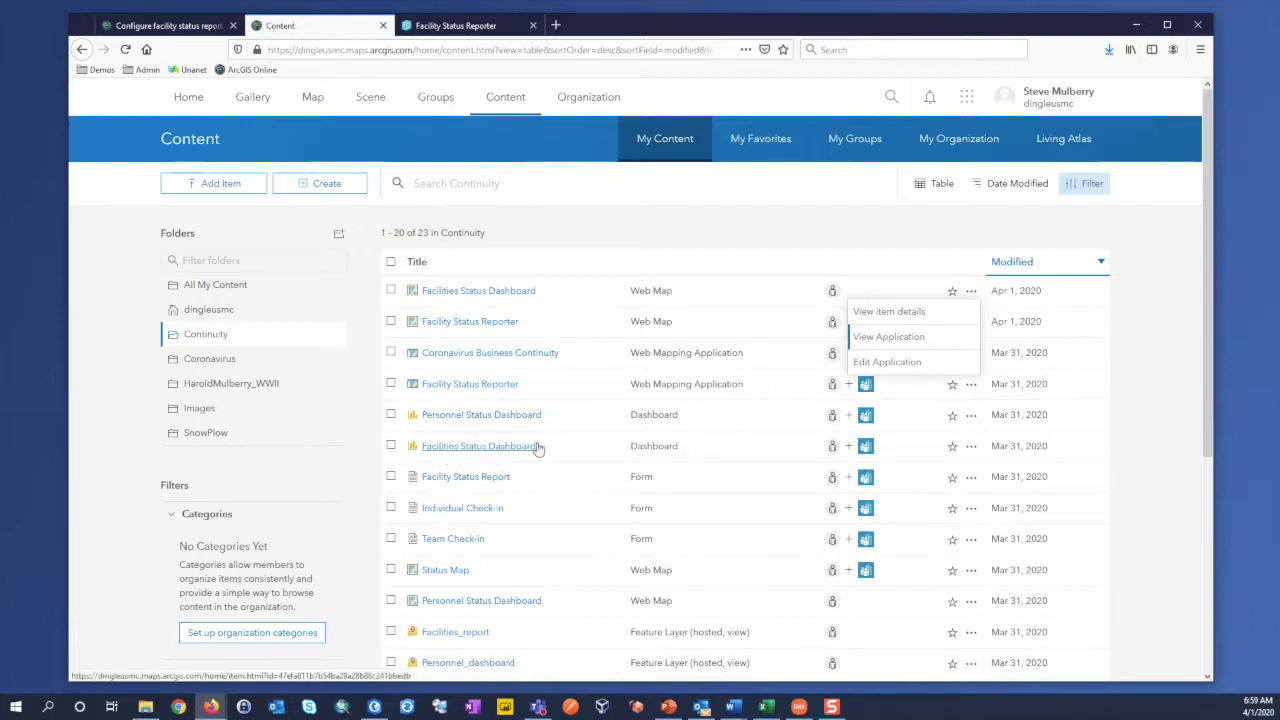
click(971, 446)
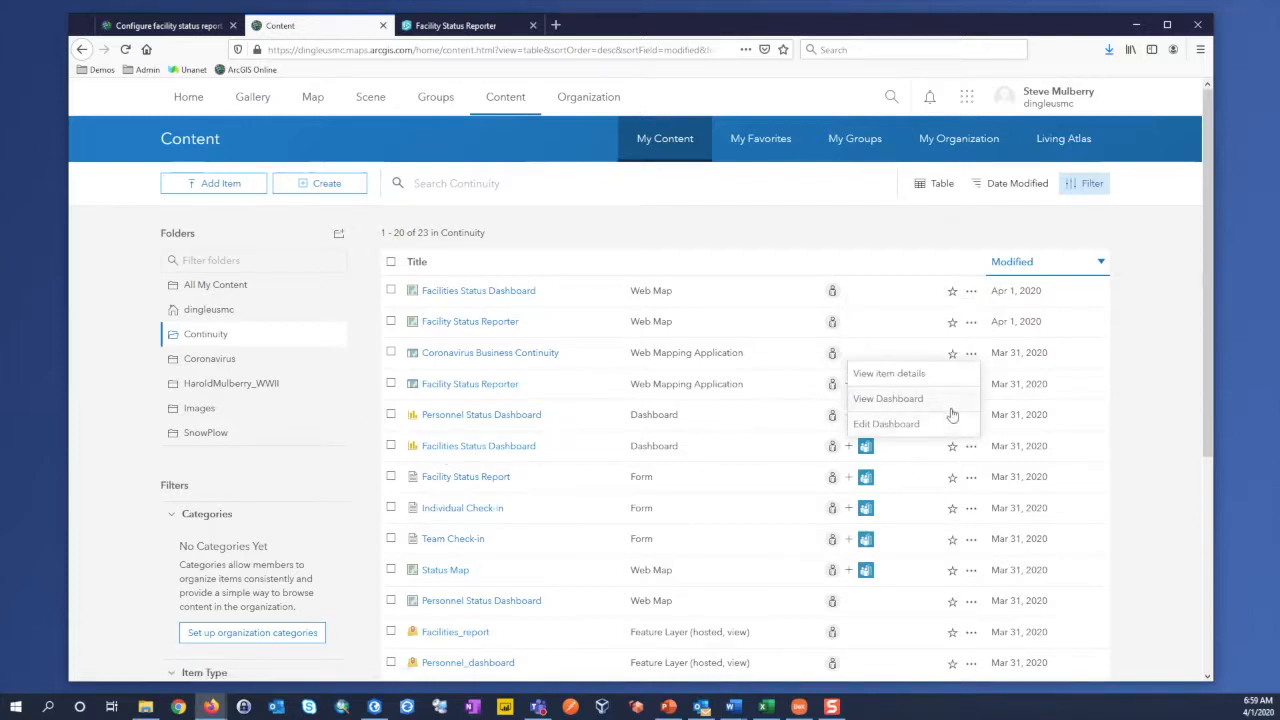
right_click(950, 405)
click(1010, 417)
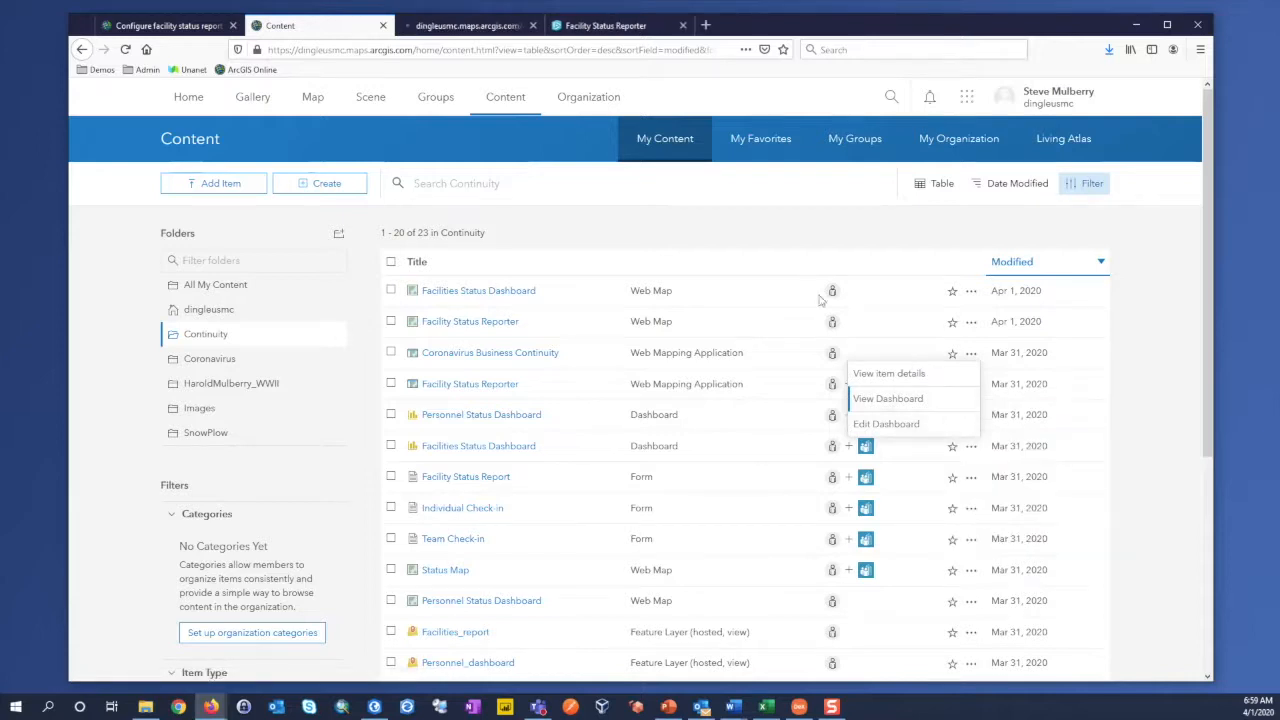
click(470, 26)
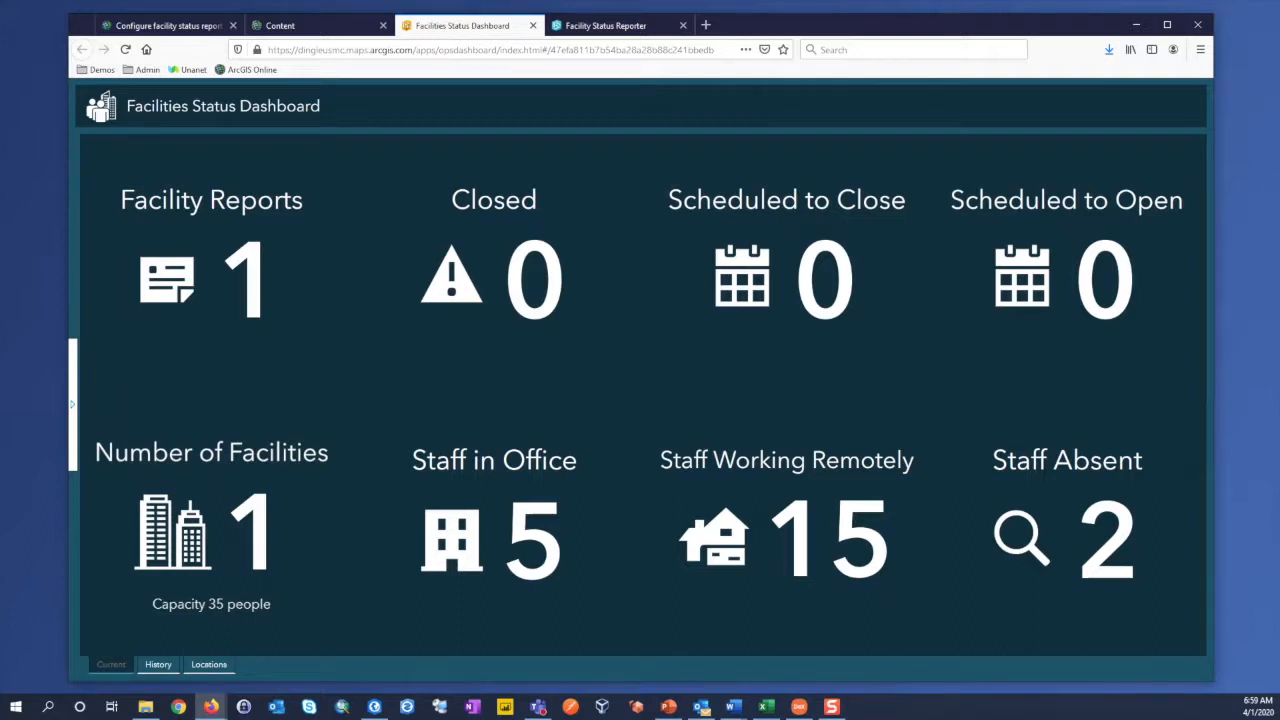
Step: Examine the Facilities Status Dashboard's facility name, country, region and report date filter choices, and collapse the filters again
click(73, 405)
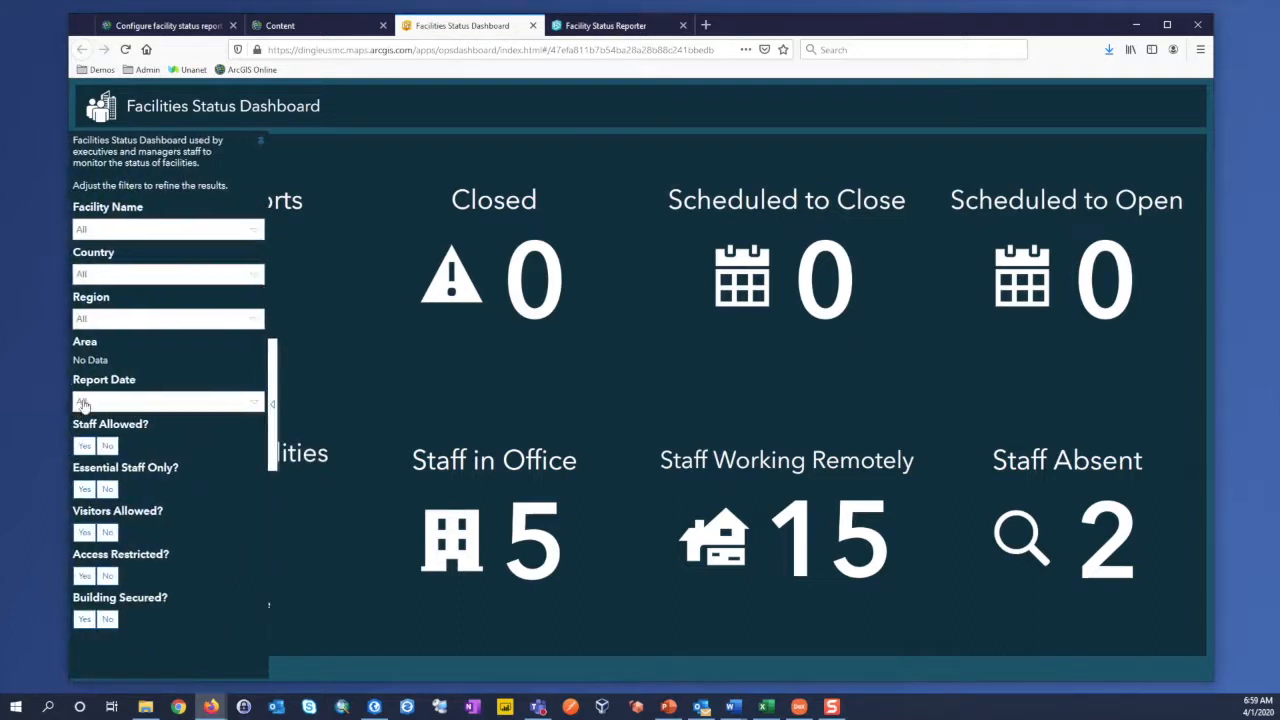
click(255, 231)
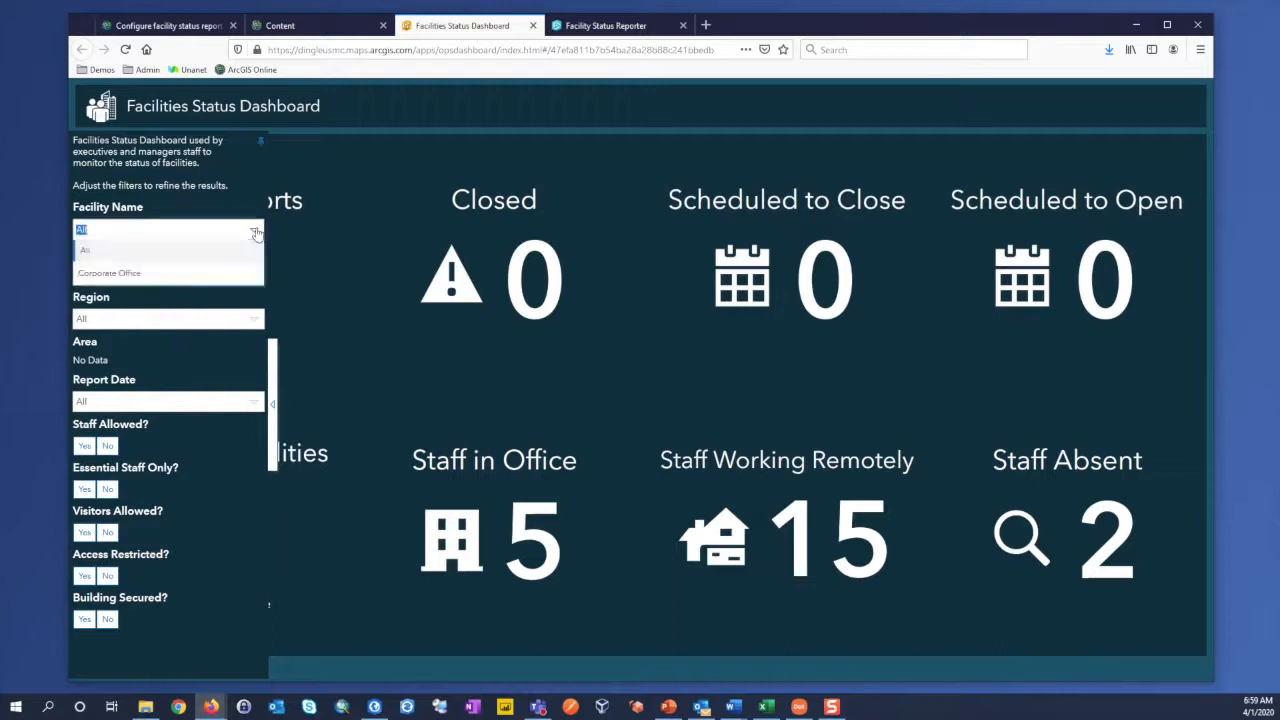
click(256, 231)
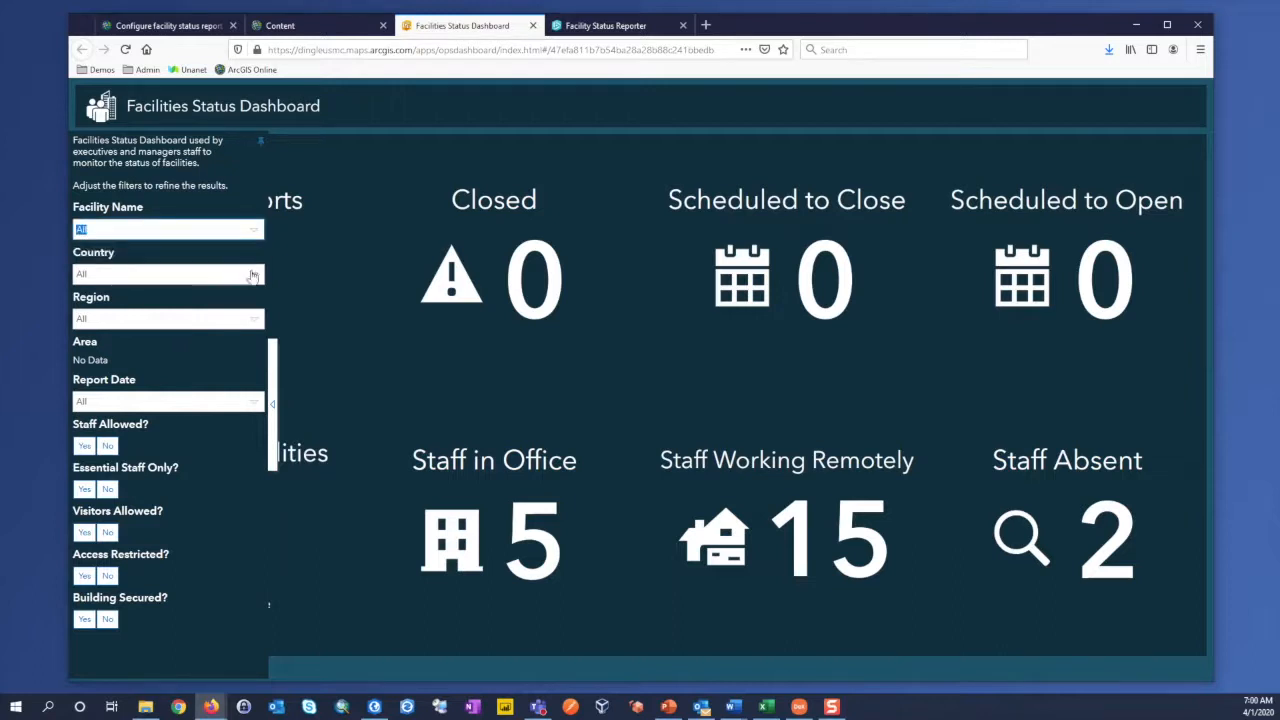
click(256, 277)
click(256, 277)
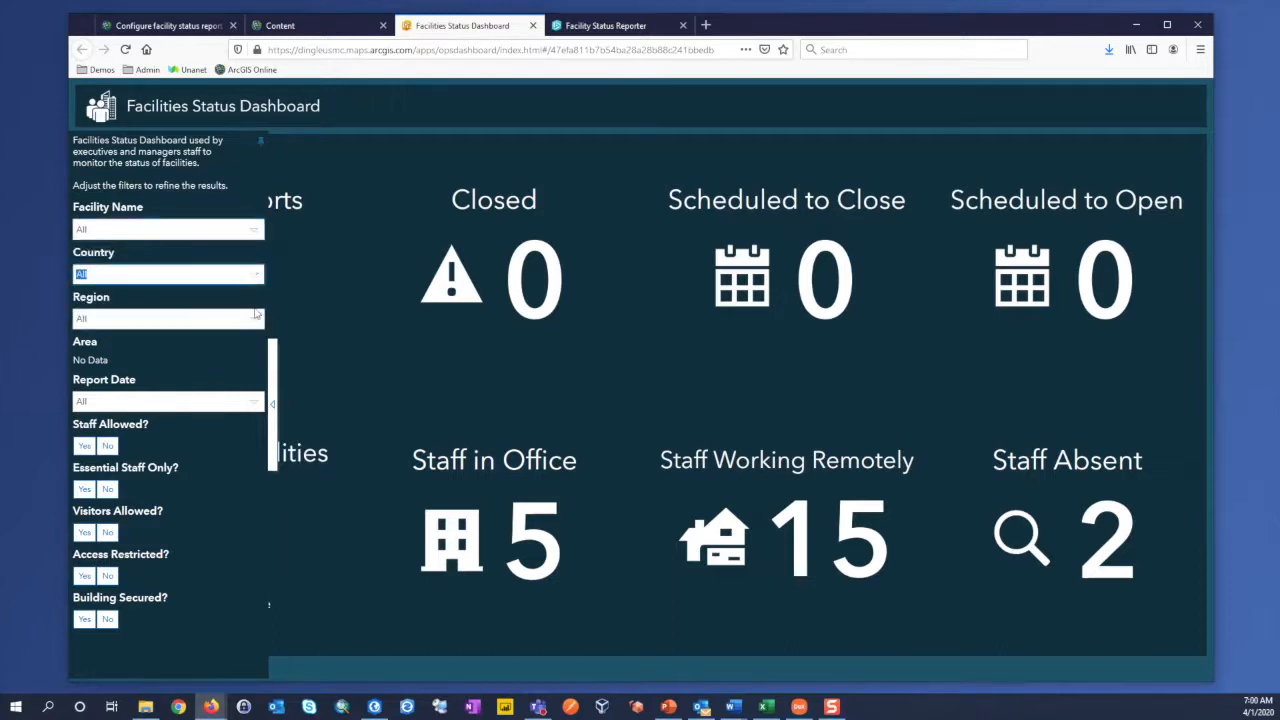
click(255, 321)
click(255, 321)
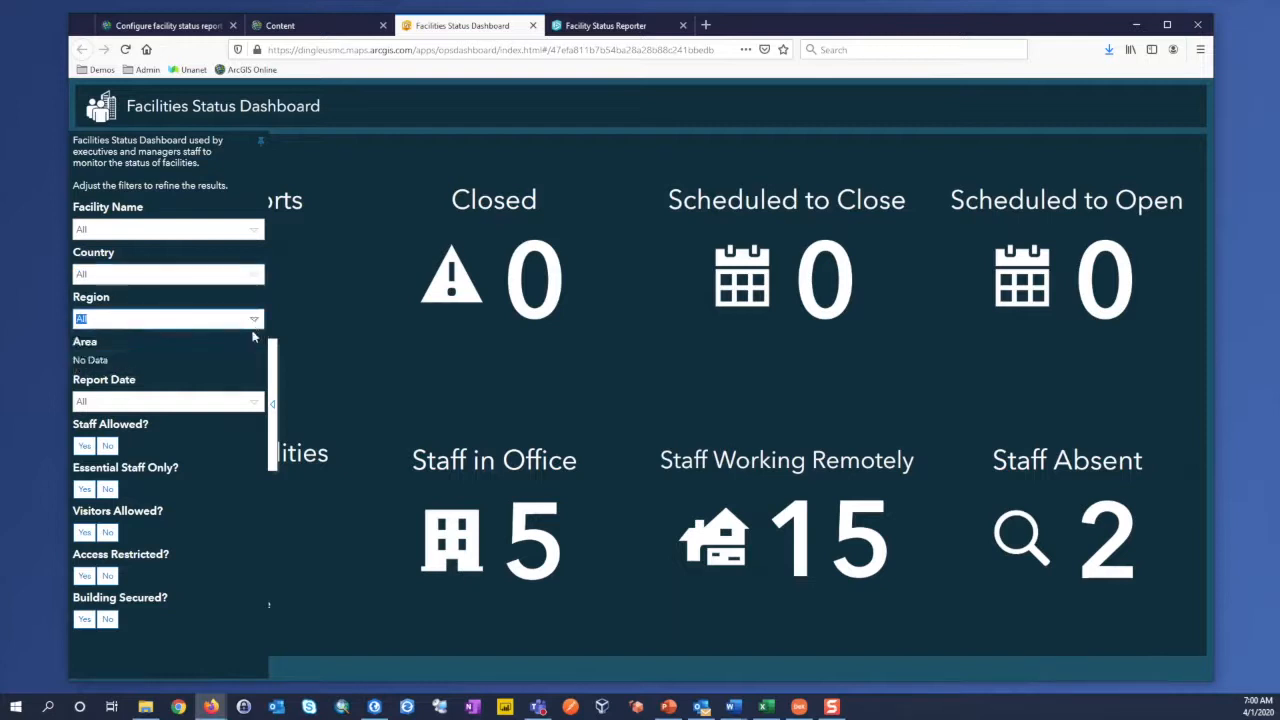
click(257, 402)
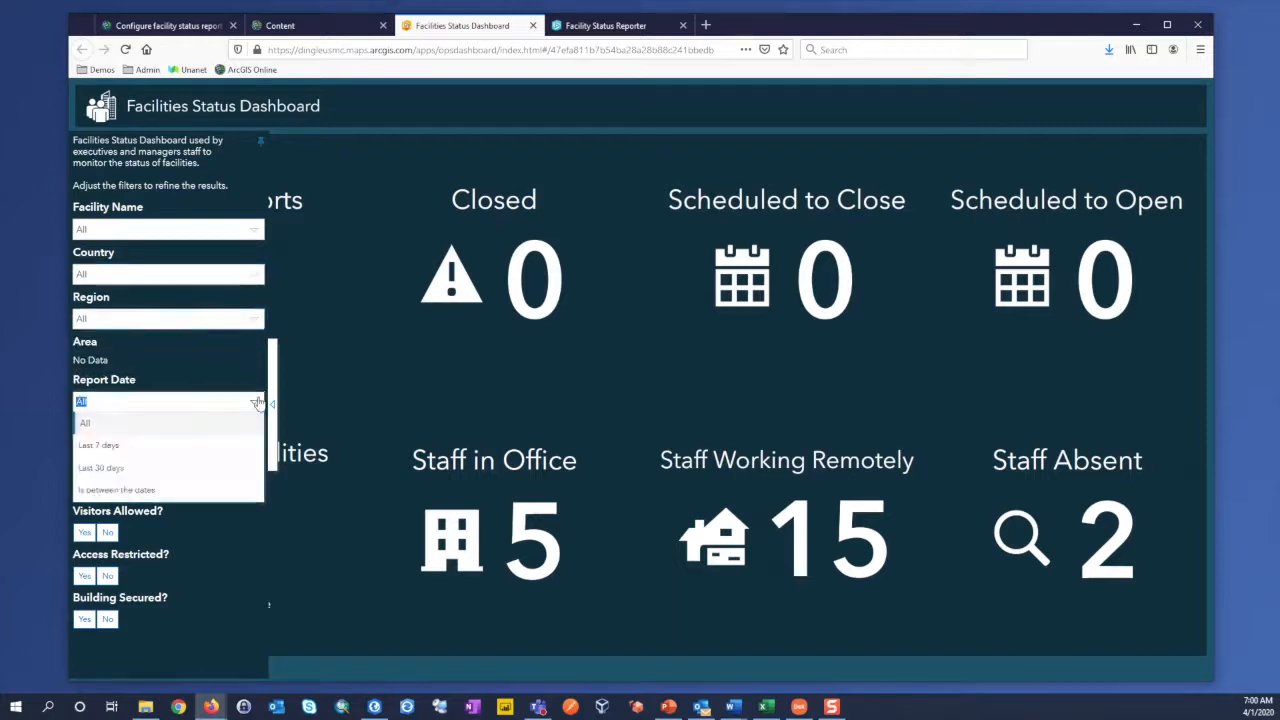
click(251, 401)
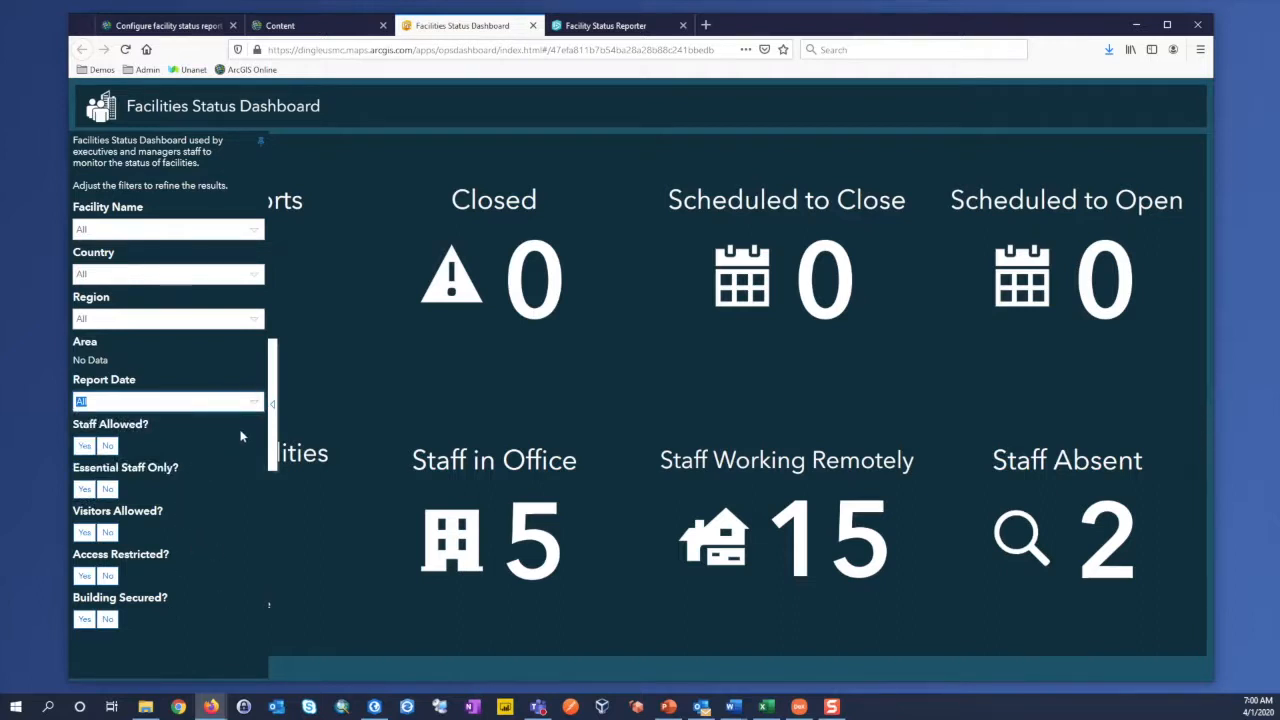
click(272, 404)
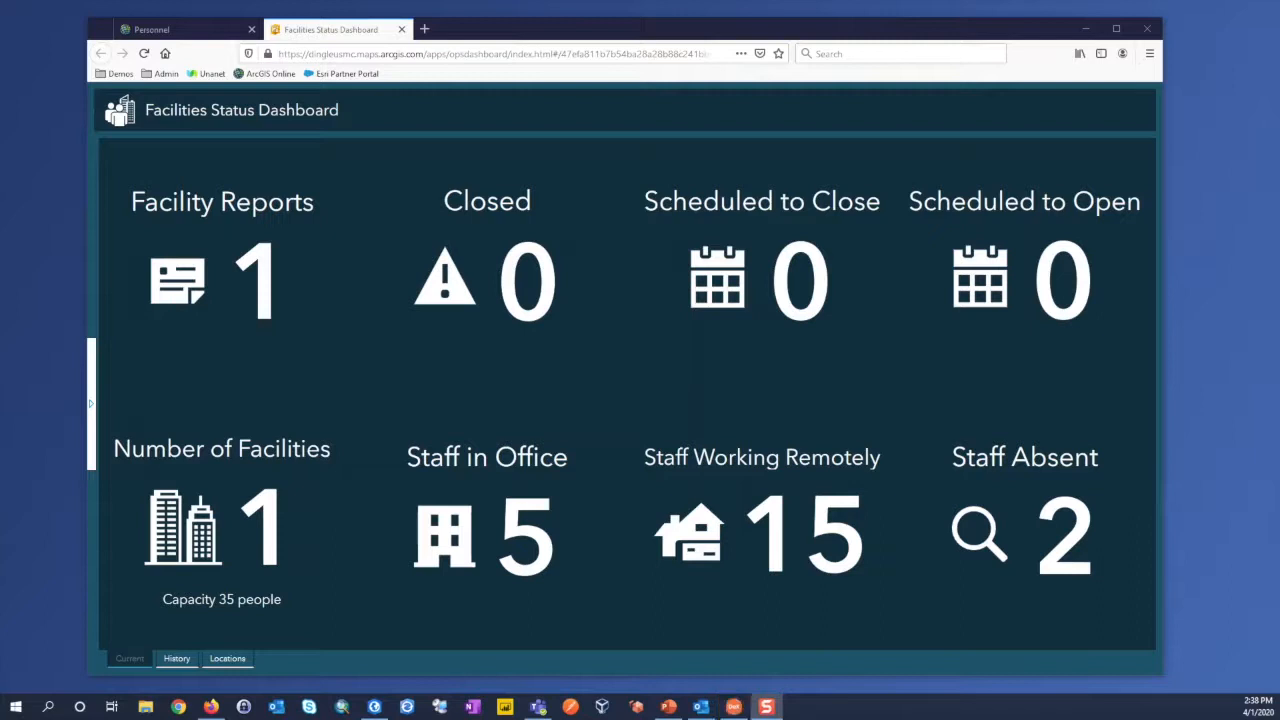
Step: Return to the content list from the Personnel layer page, open the Personnel Status Dashboard for viewing, and close its item details tab
click(240, 30)
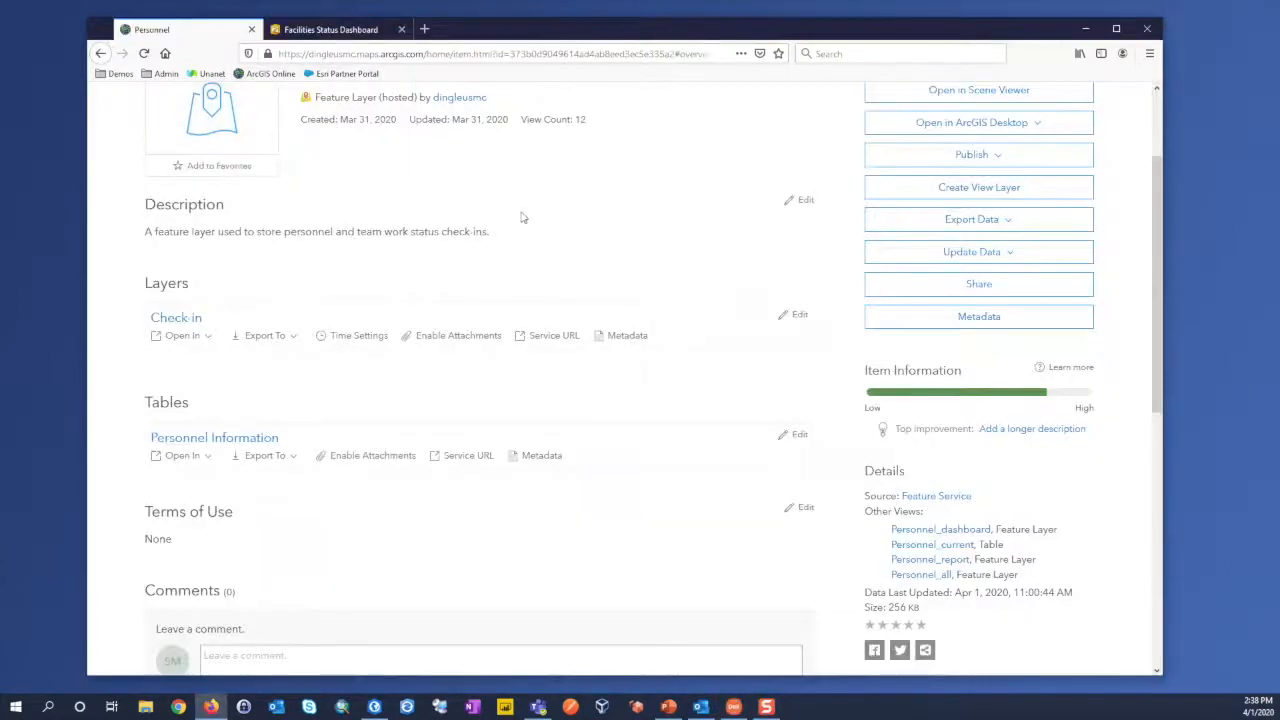
scroll(520, 215, up, 2)
click(500, 106)
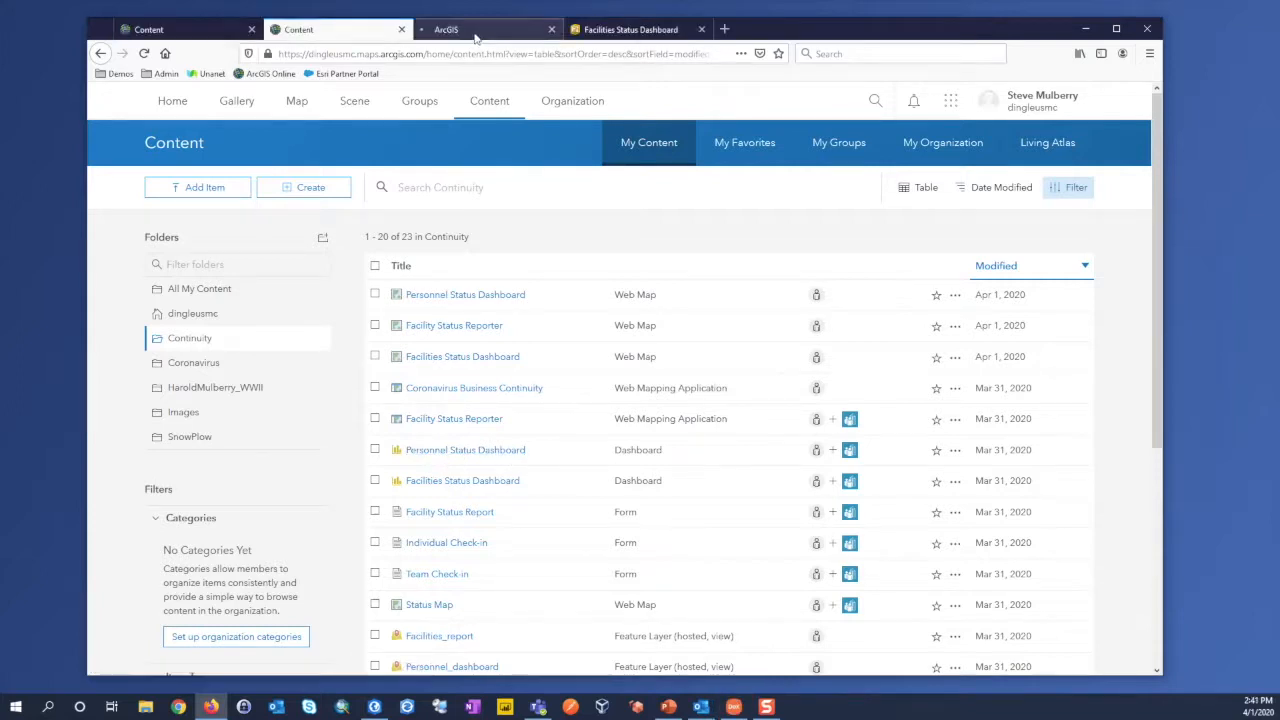
click(475, 32)
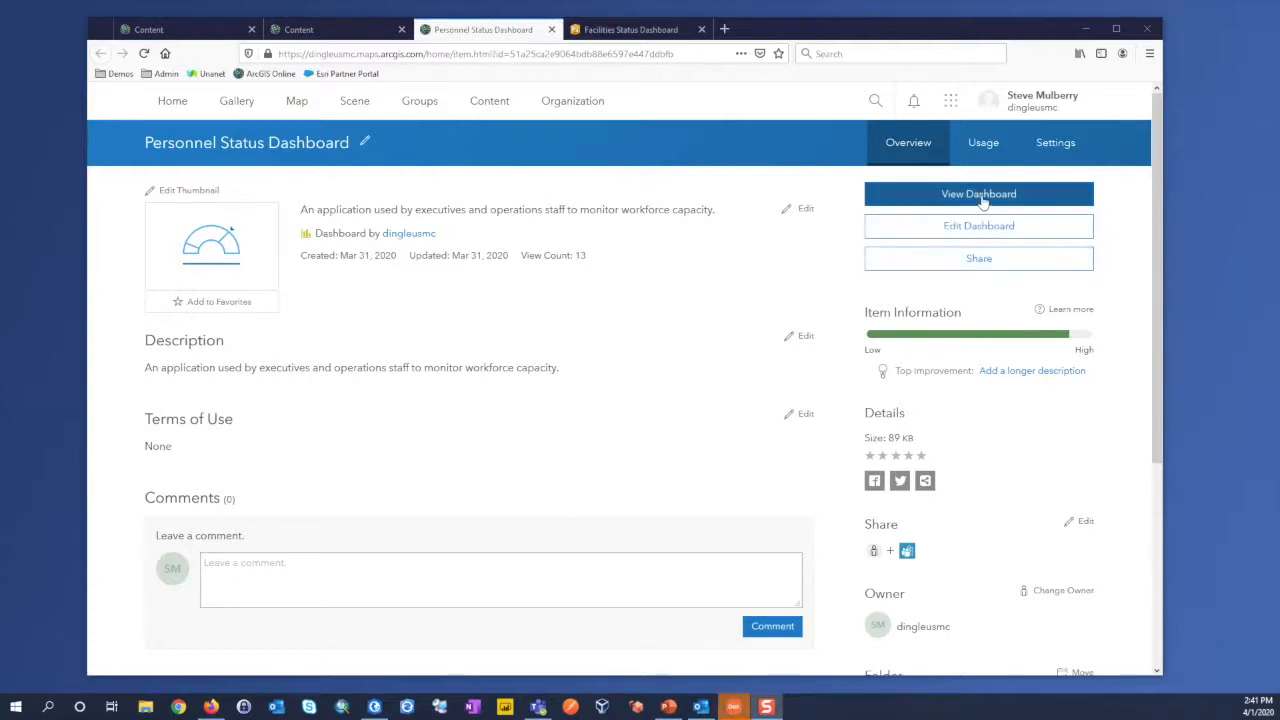
click(946, 194)
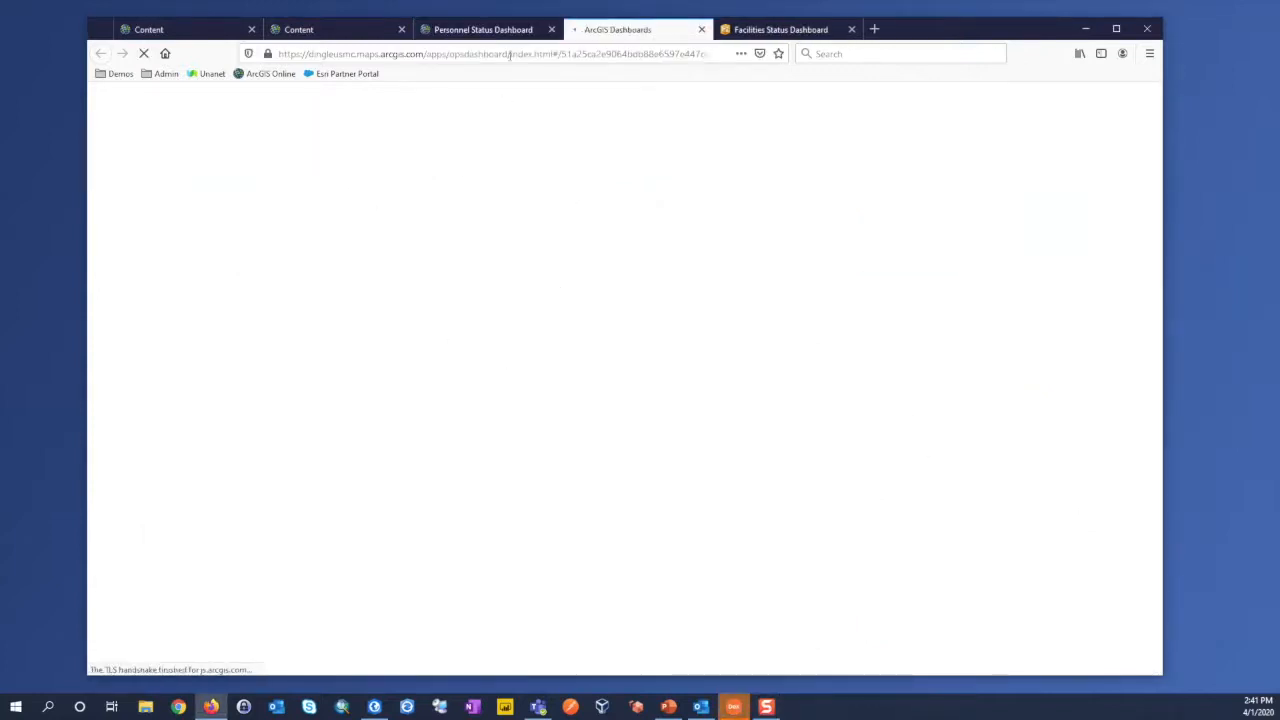
click(551, 29)
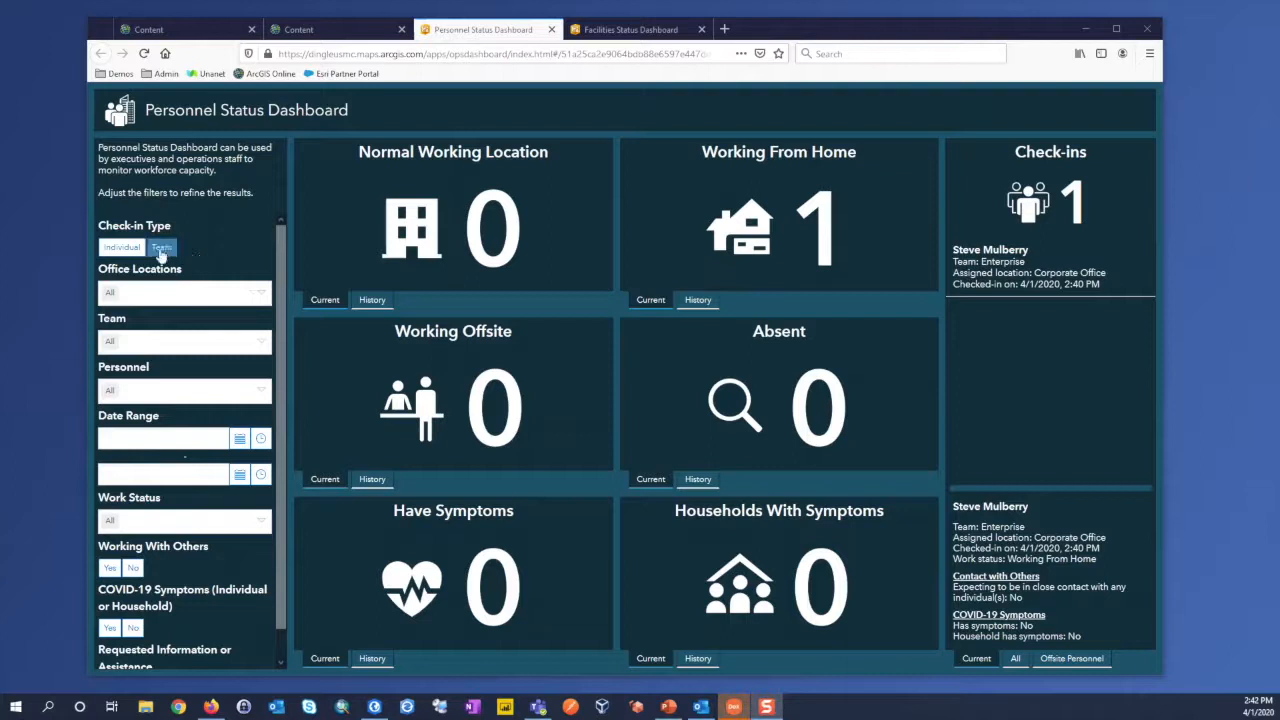
Step: Examine the Personnel Status Dashboard's filters, including check-in type, office locations and team, and close both dashboard tabs
click(160, 250)
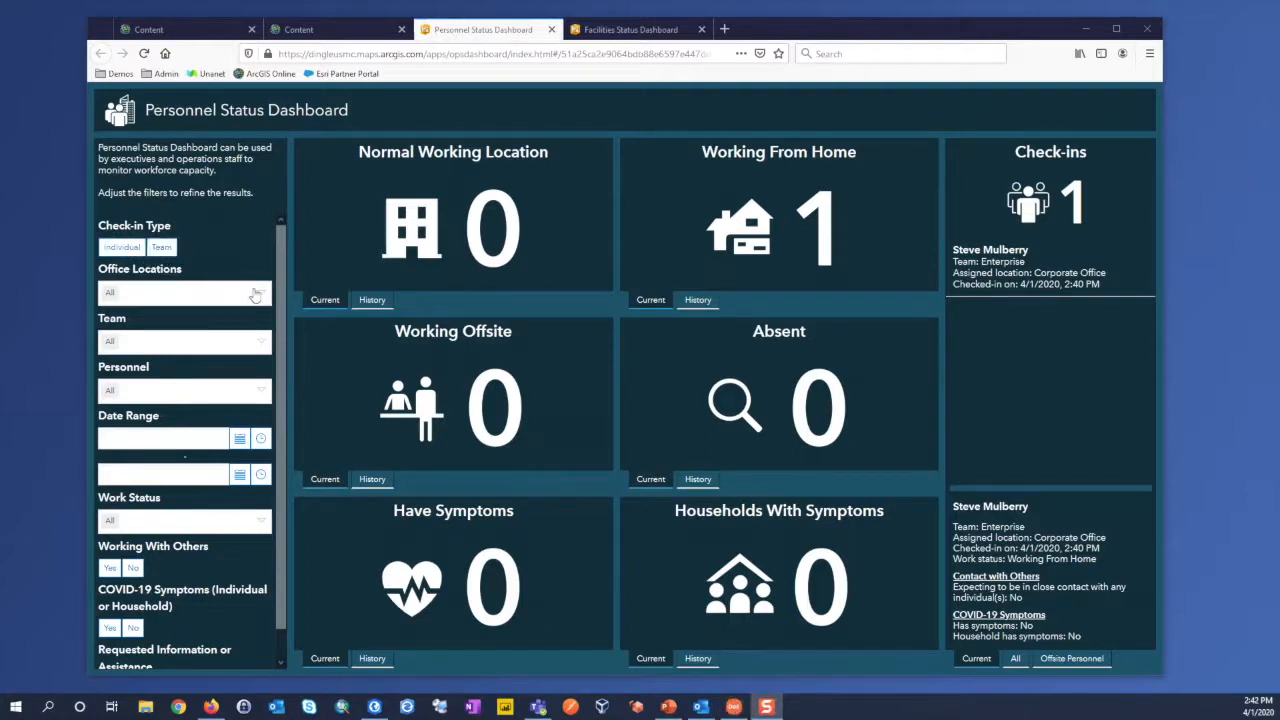
click(180, 292)
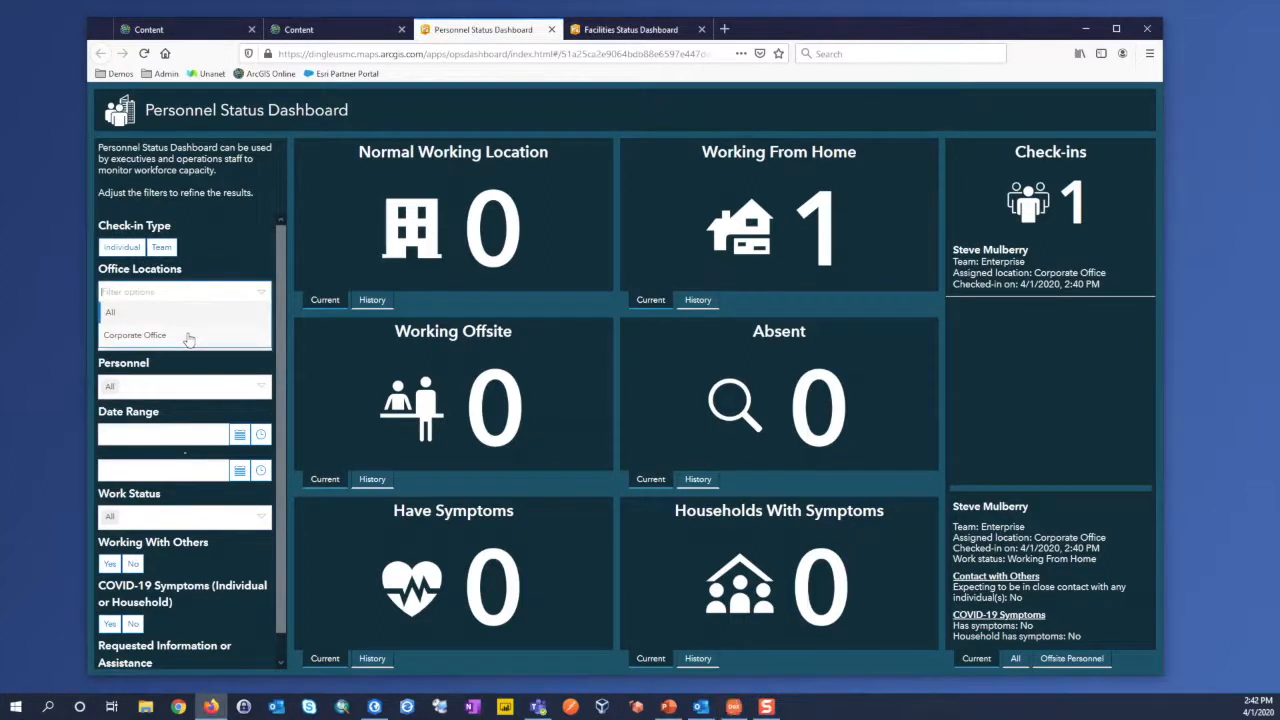
click(213, 261)
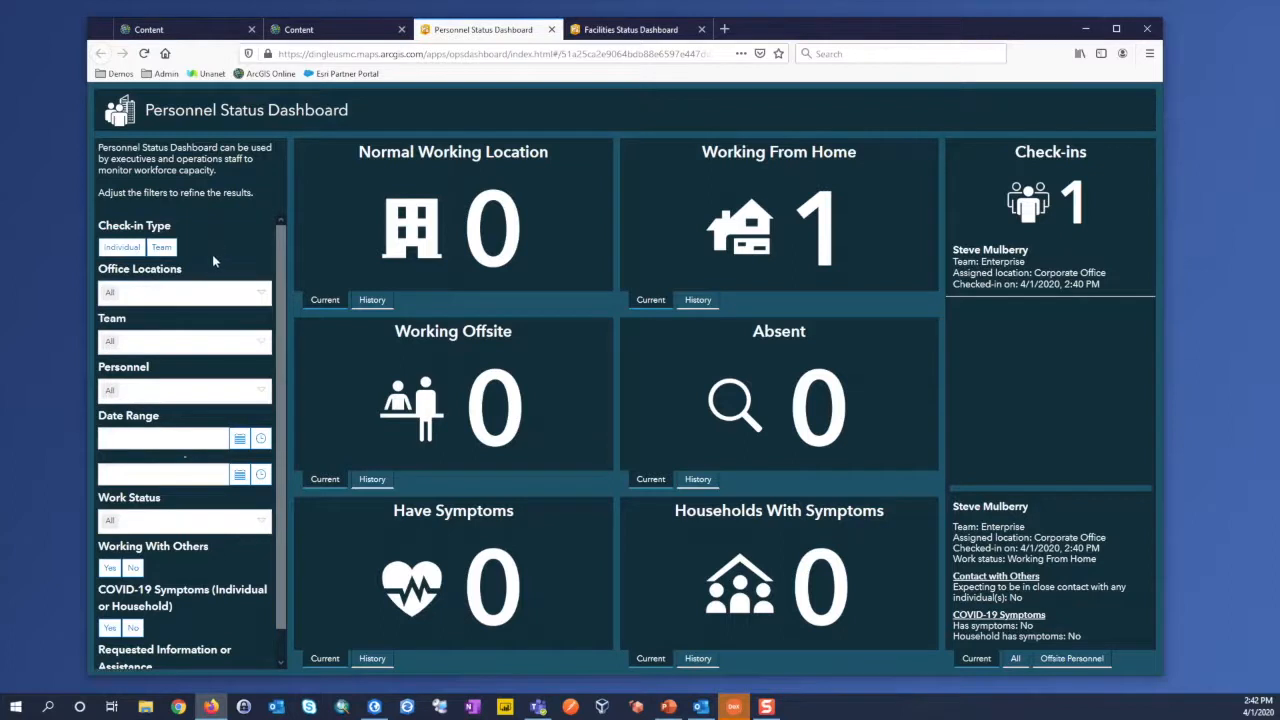
click(254, 343)
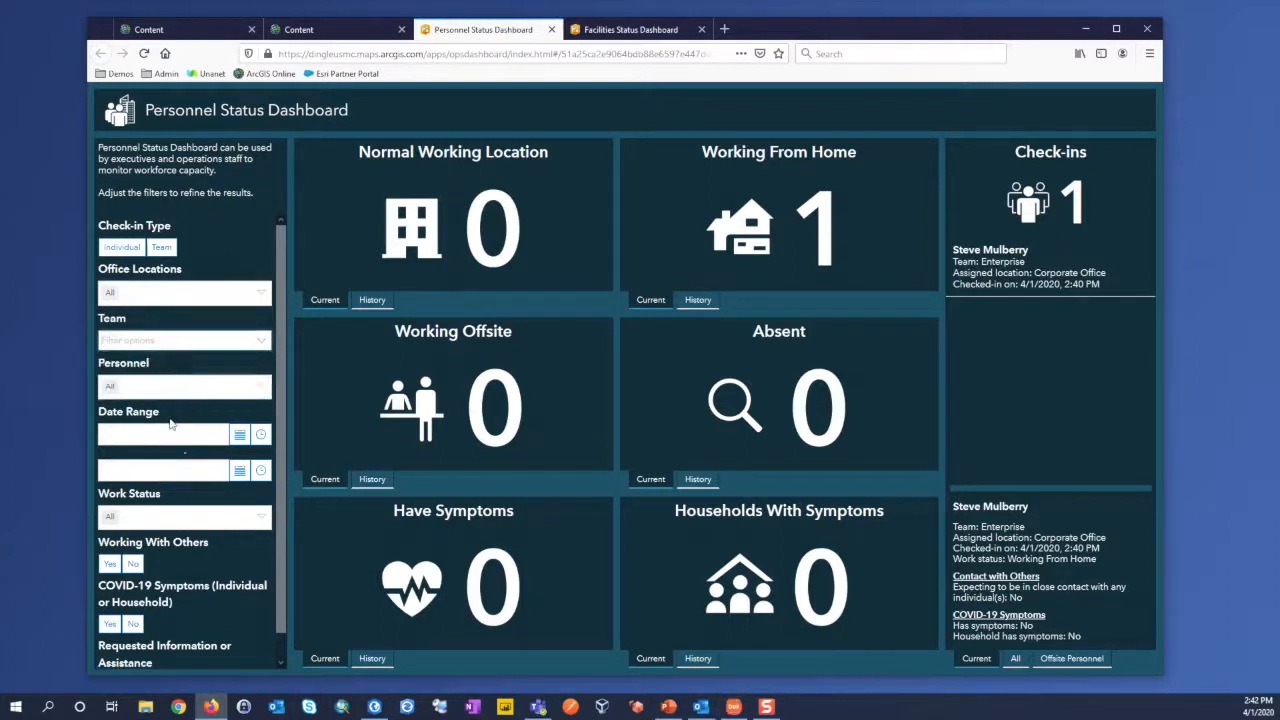
scroll(175, 569, down, 1)
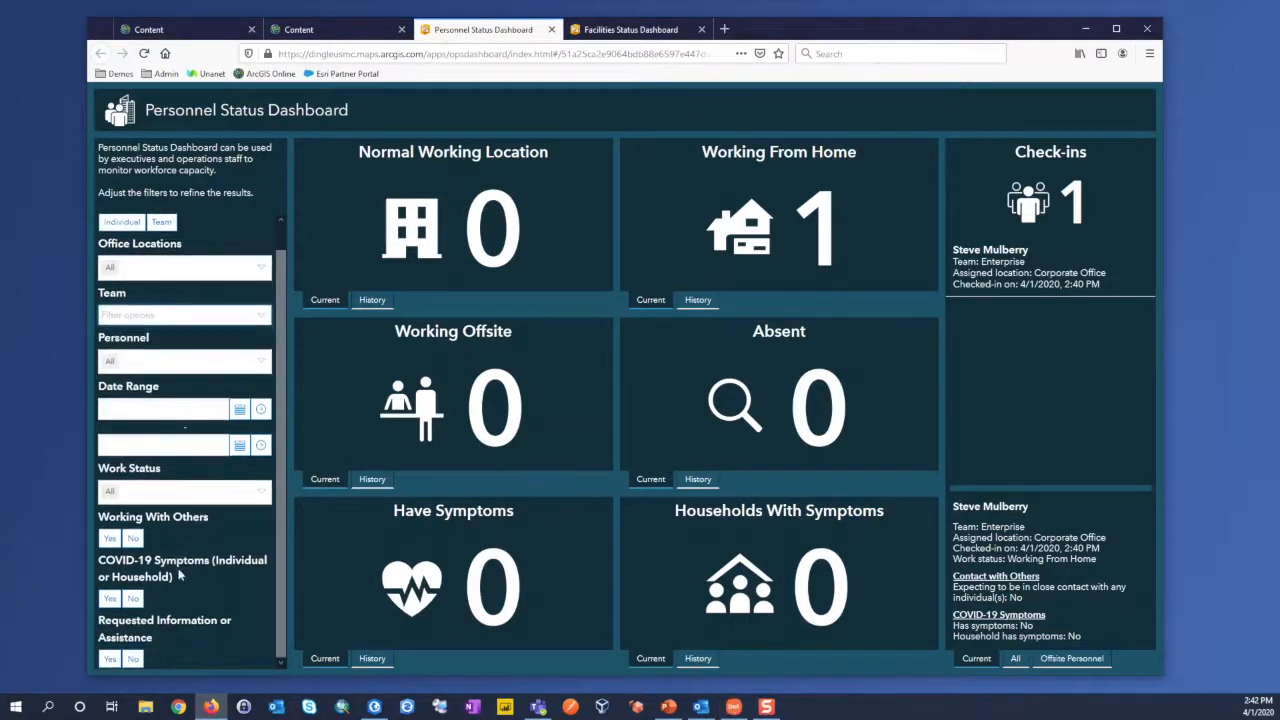
scroll(180, 573, up, 1)
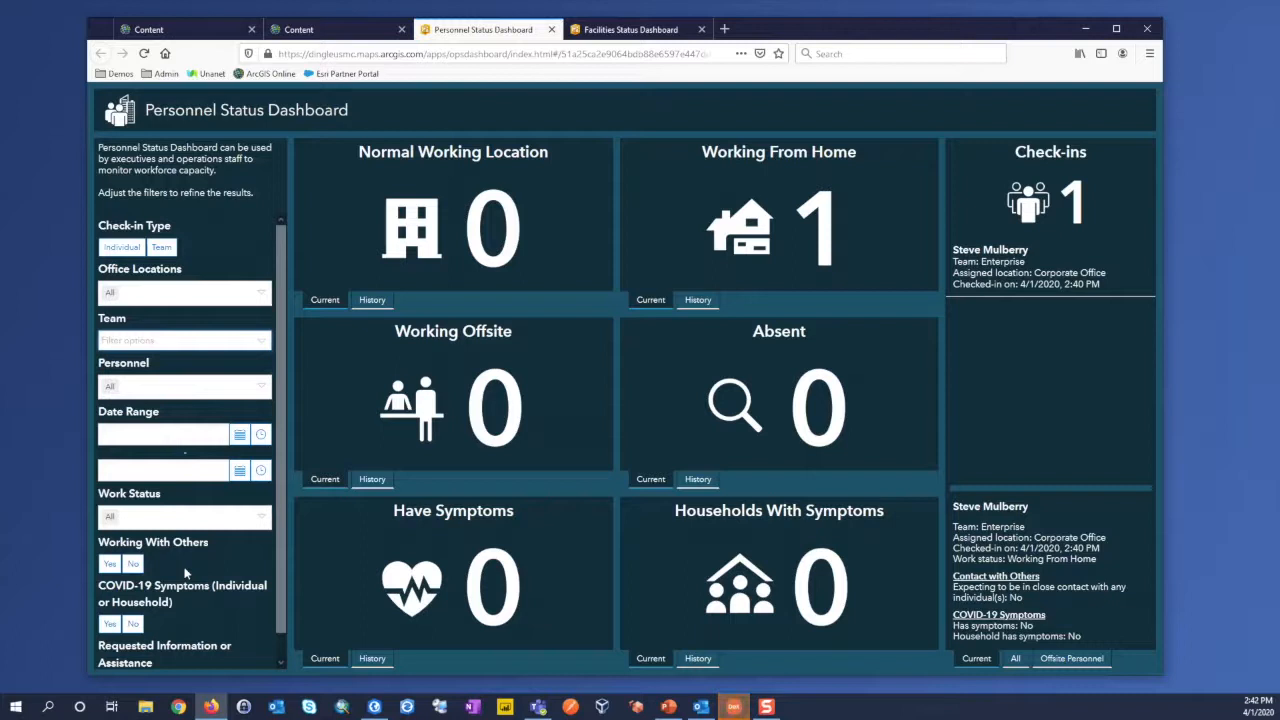
click(551, 30)
click(551, 30)
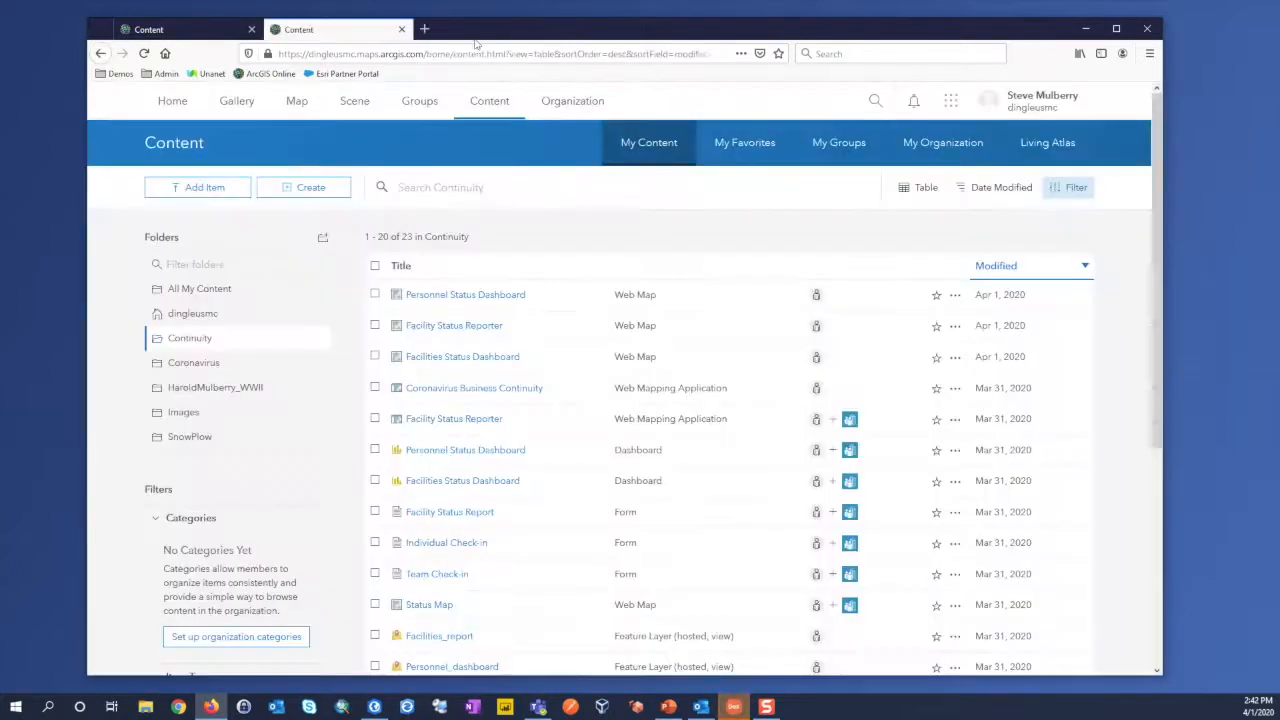